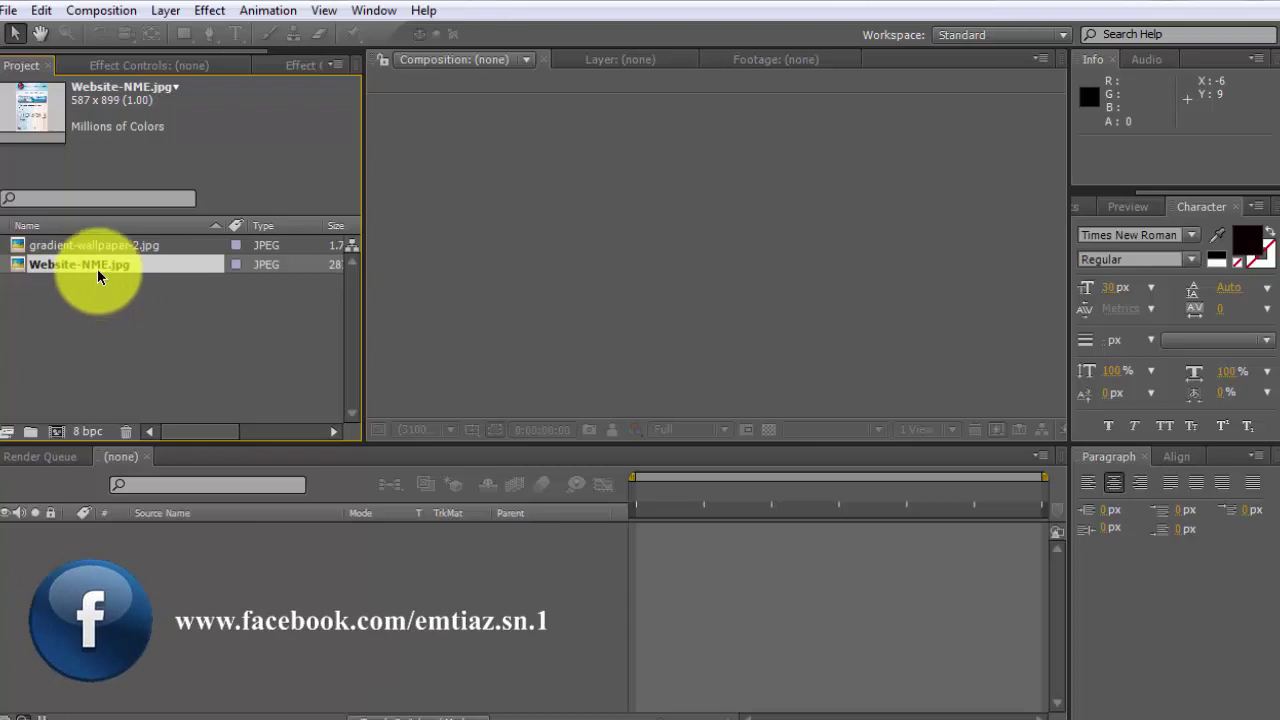
# Create a new composition named Main with a width of 1920 px and a height of 1080 px
pyautogui.moveTo(137, 293); pyautogui.dragTo(124, 258)
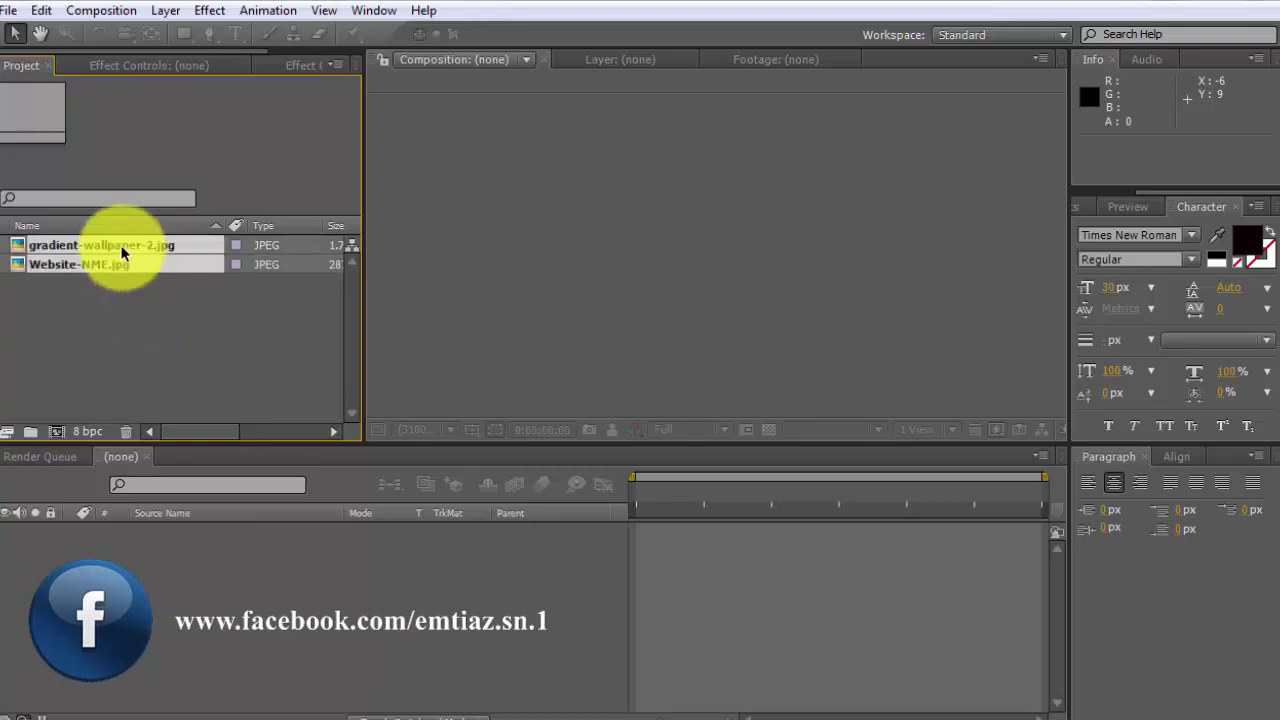
pyautogui.click(123, 295)
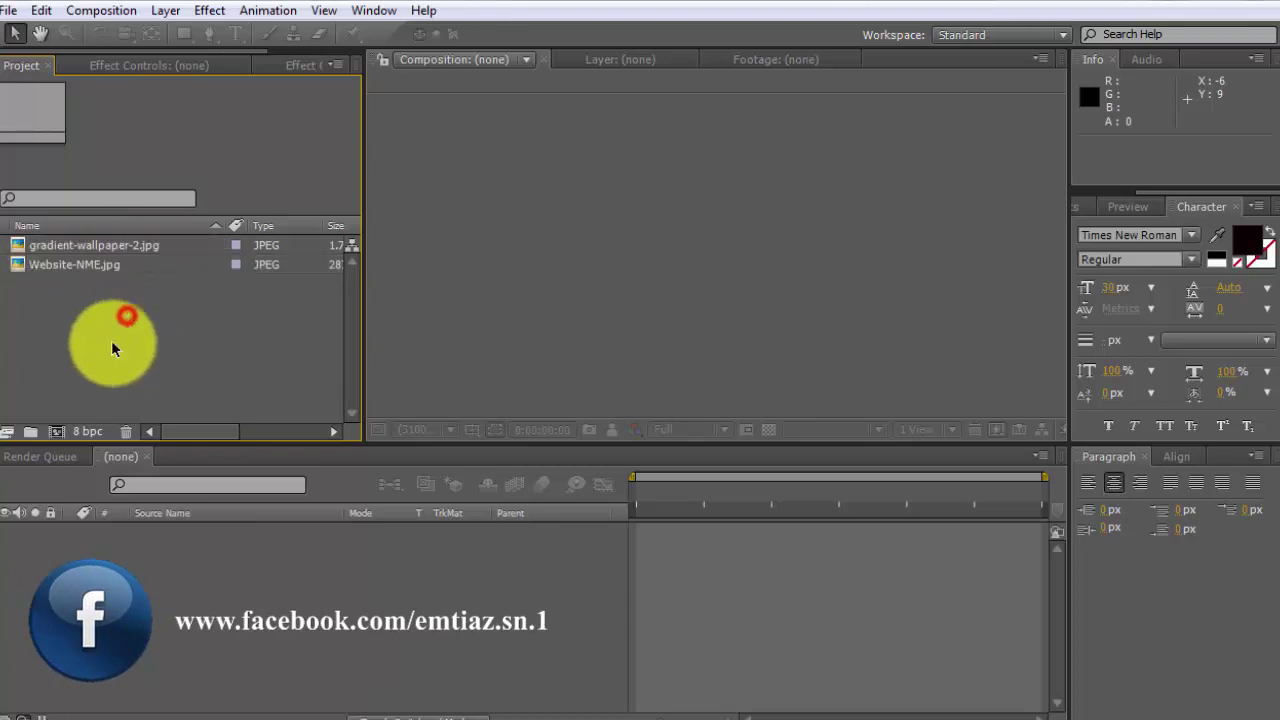
pyautogui.click(60, 429)
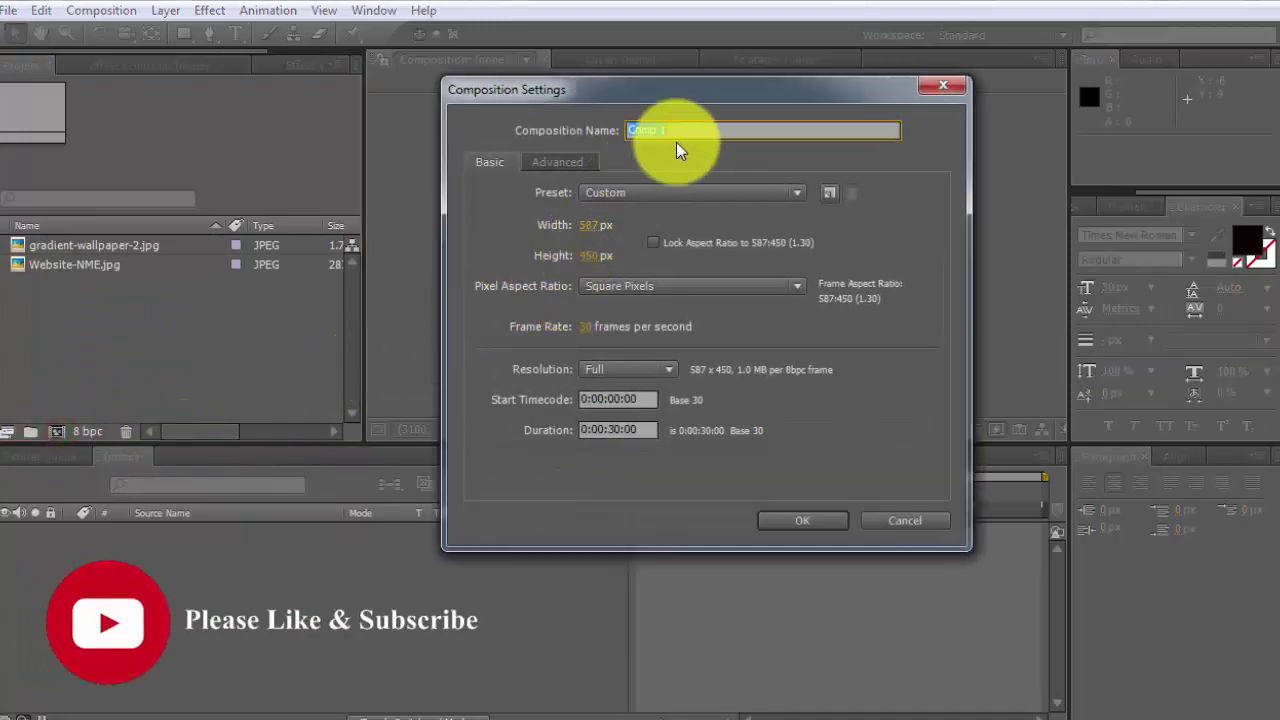
pyautogui.write('Main')
pyautogui.click(586, 225)
pyautogui.write('1920')
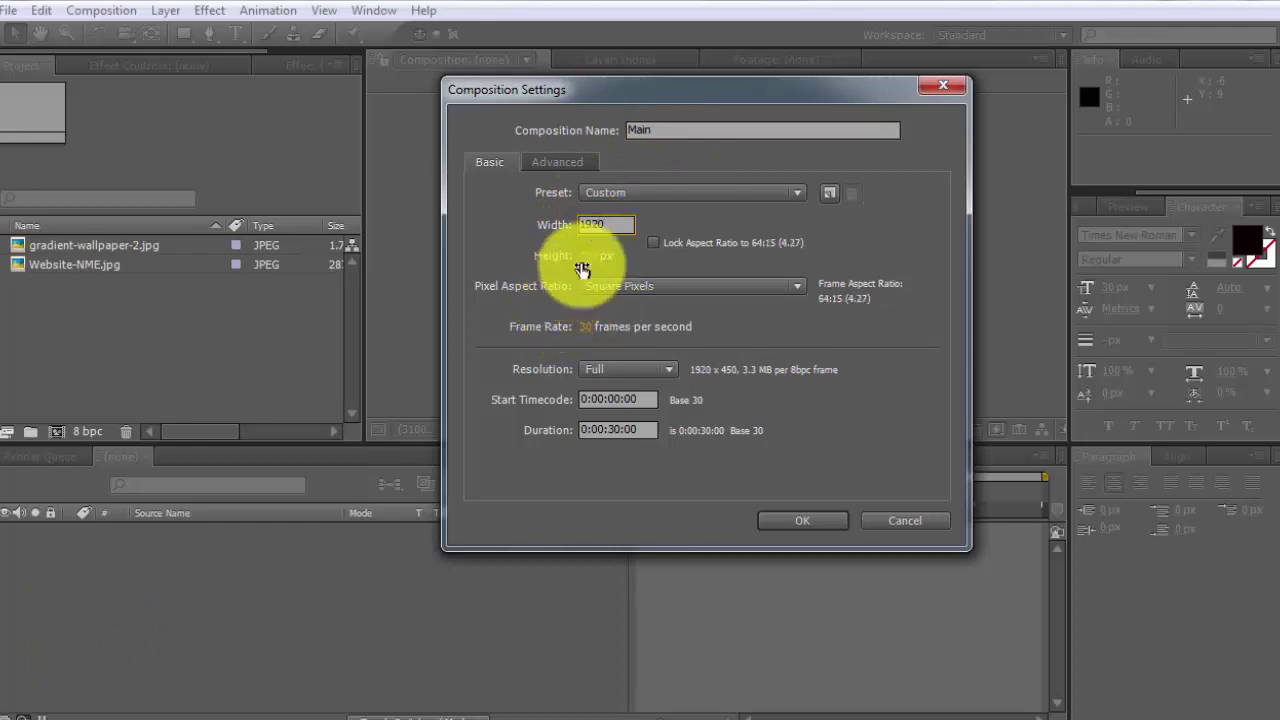
pyautogui.click(589, 257)
pyautogui.write('1080')
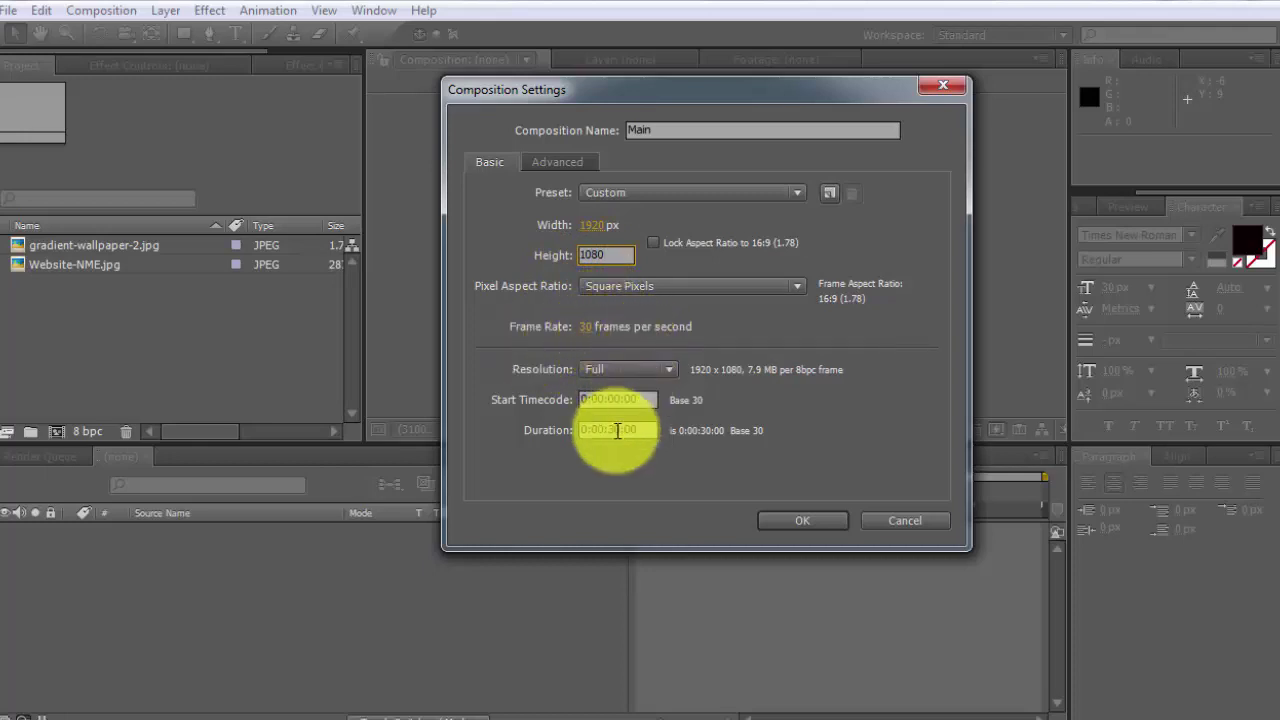
pyautogui.click(794, 521)
# Create a new composition from the Website-NME.jpg footage, matching the image's dimensions
pyautogui.click(89, 372)
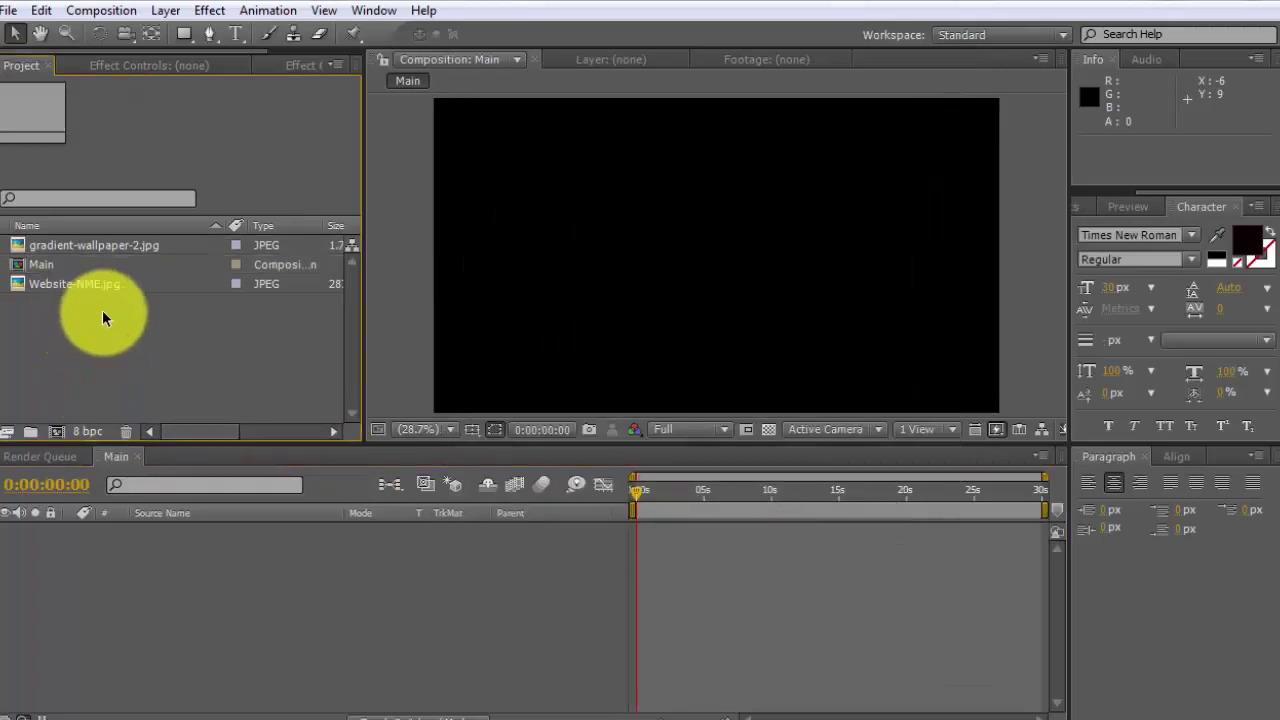
pyautogui.click(62, 284)
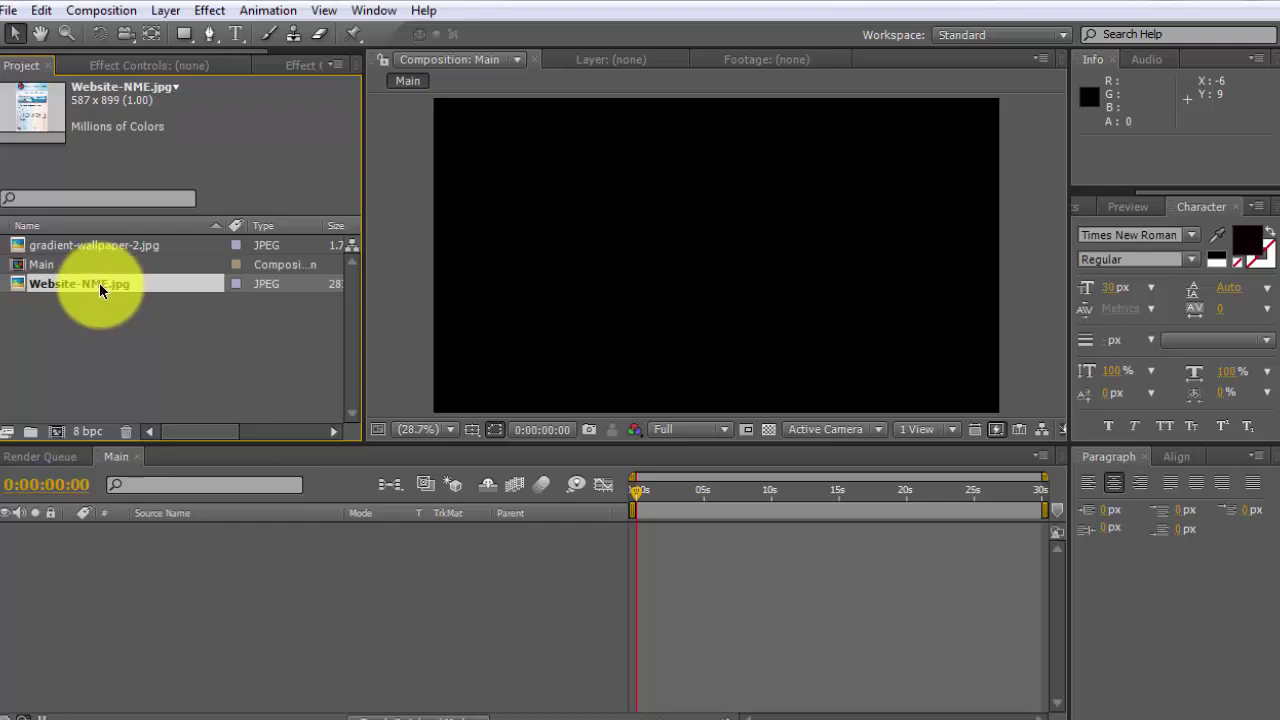
pyautogui.moveTo(99, 283); pyautogui.dragTo(59, 428)
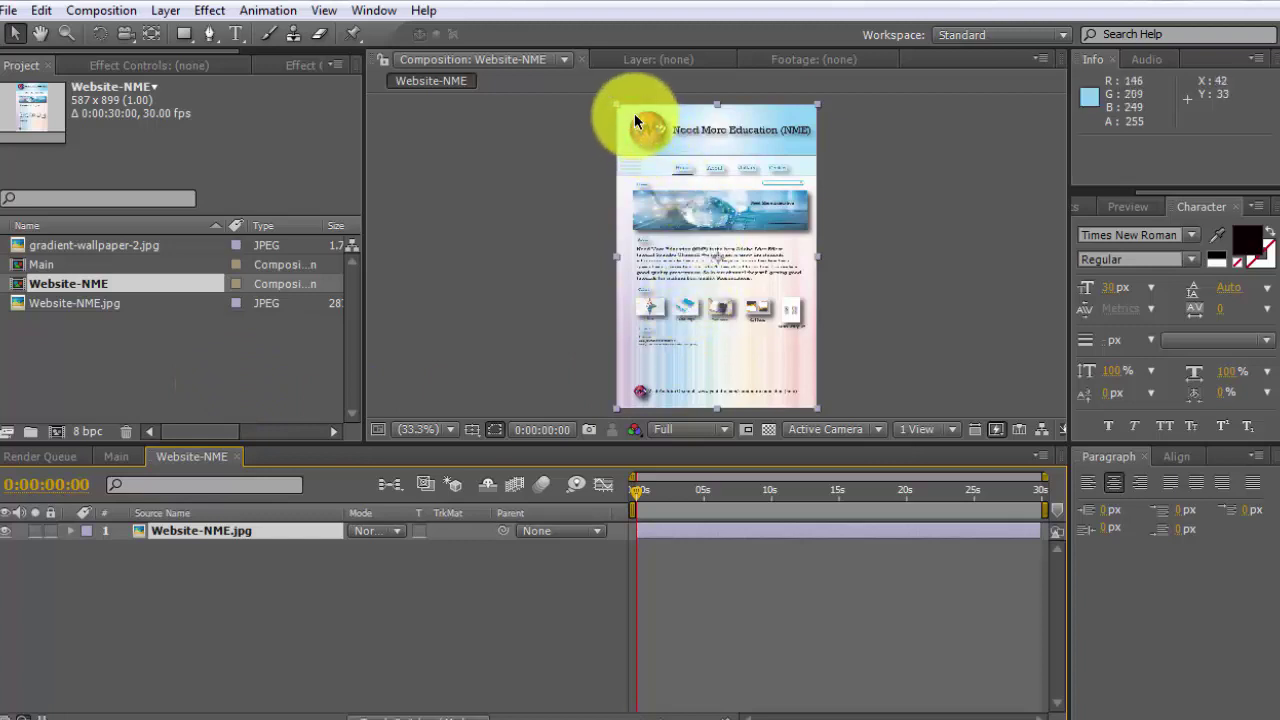
pyautogui.moveTo(722, 287); pyautogui.dragTo(696, 284)
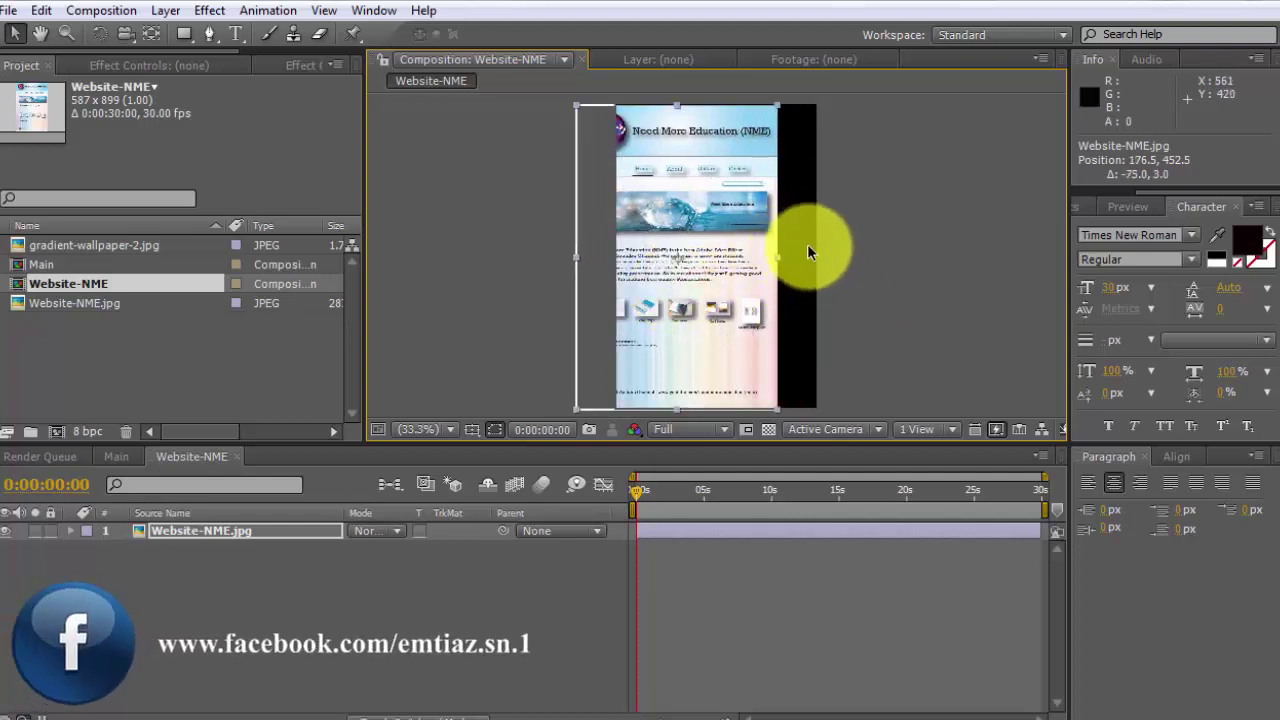
pyautogui.hotkey('ctrl', 'z')
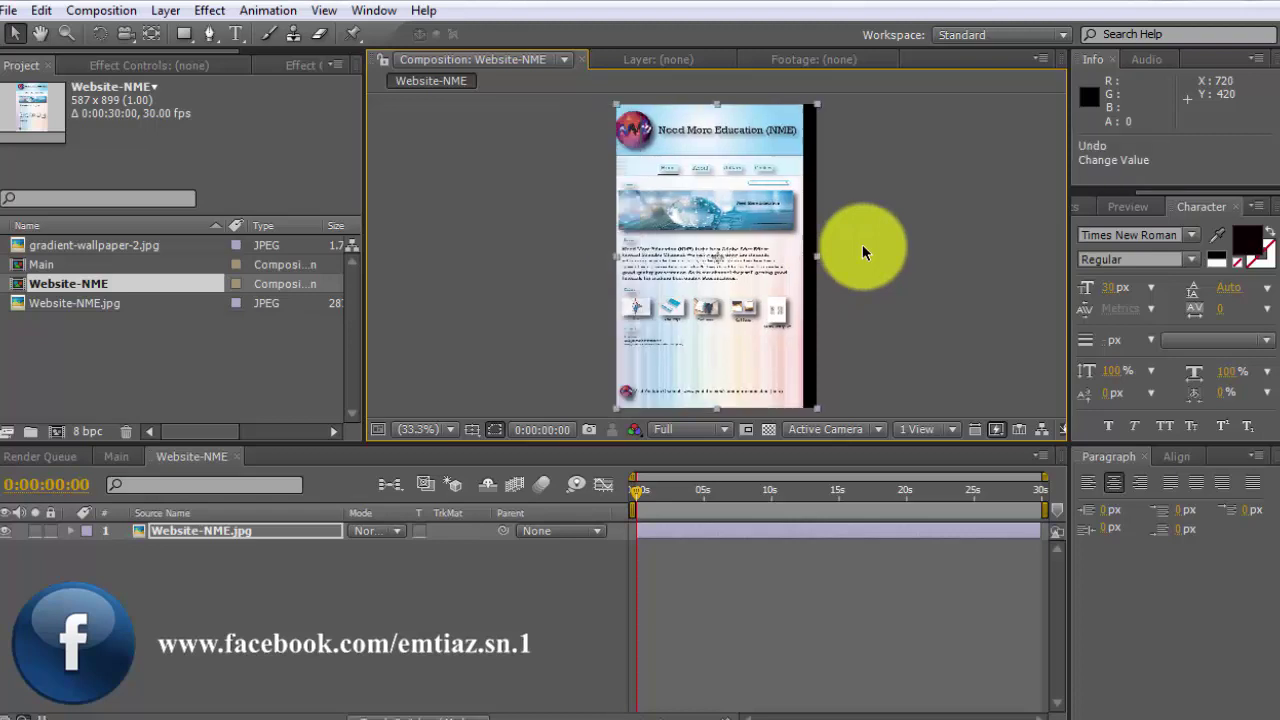
pyautogui.hotkey('ctrl', 'z')
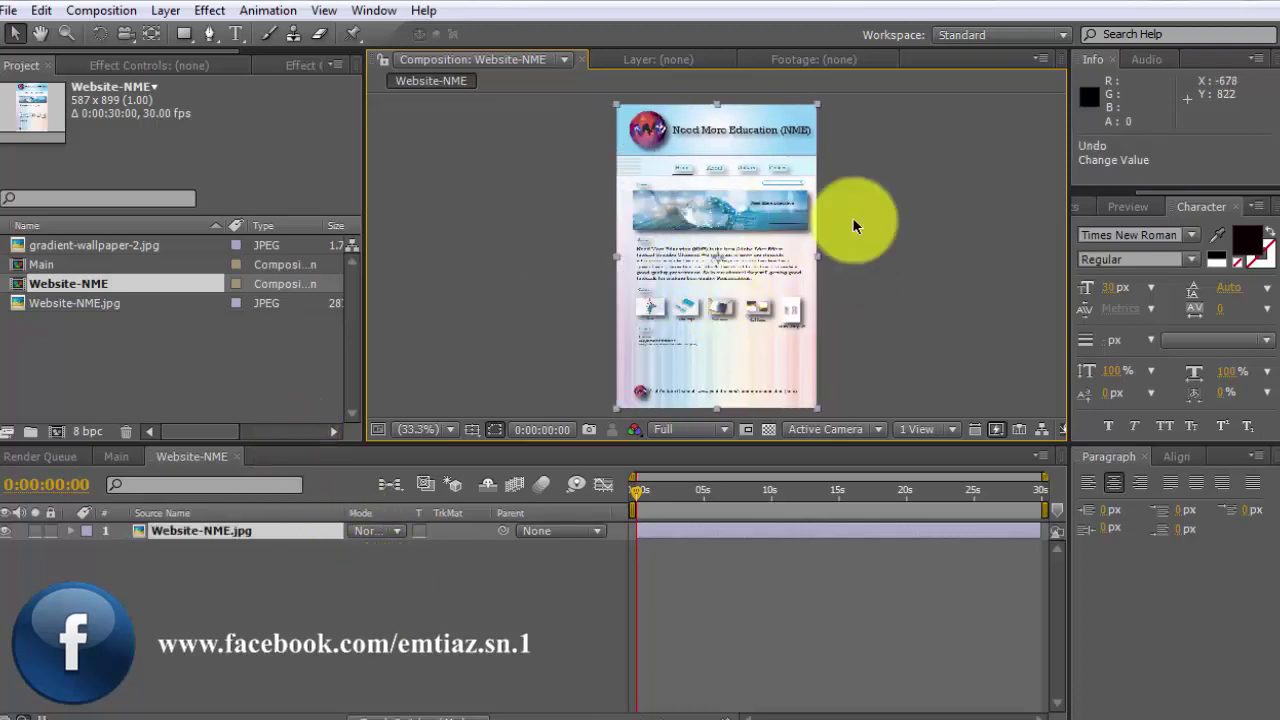
# Set the height of the Website-NME composition to 450 px in its composition settings
pyautogui.click(500, 568)
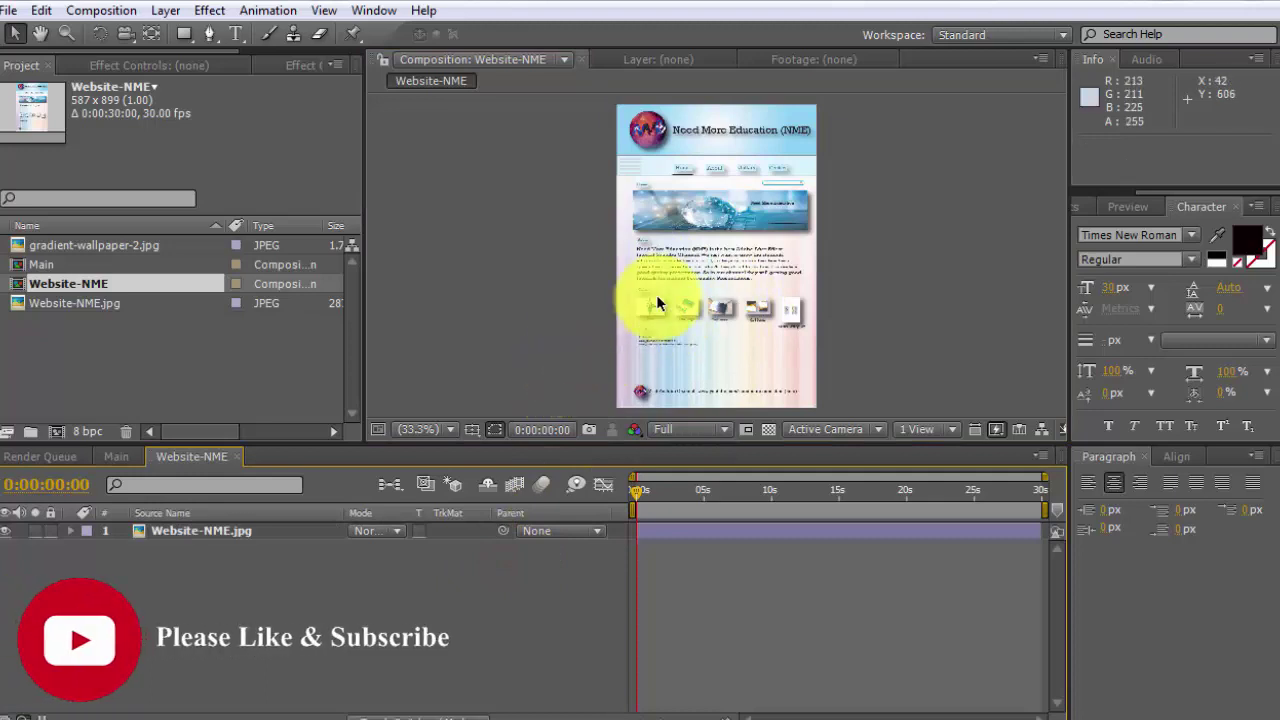
pyautogui.click(698, 259)
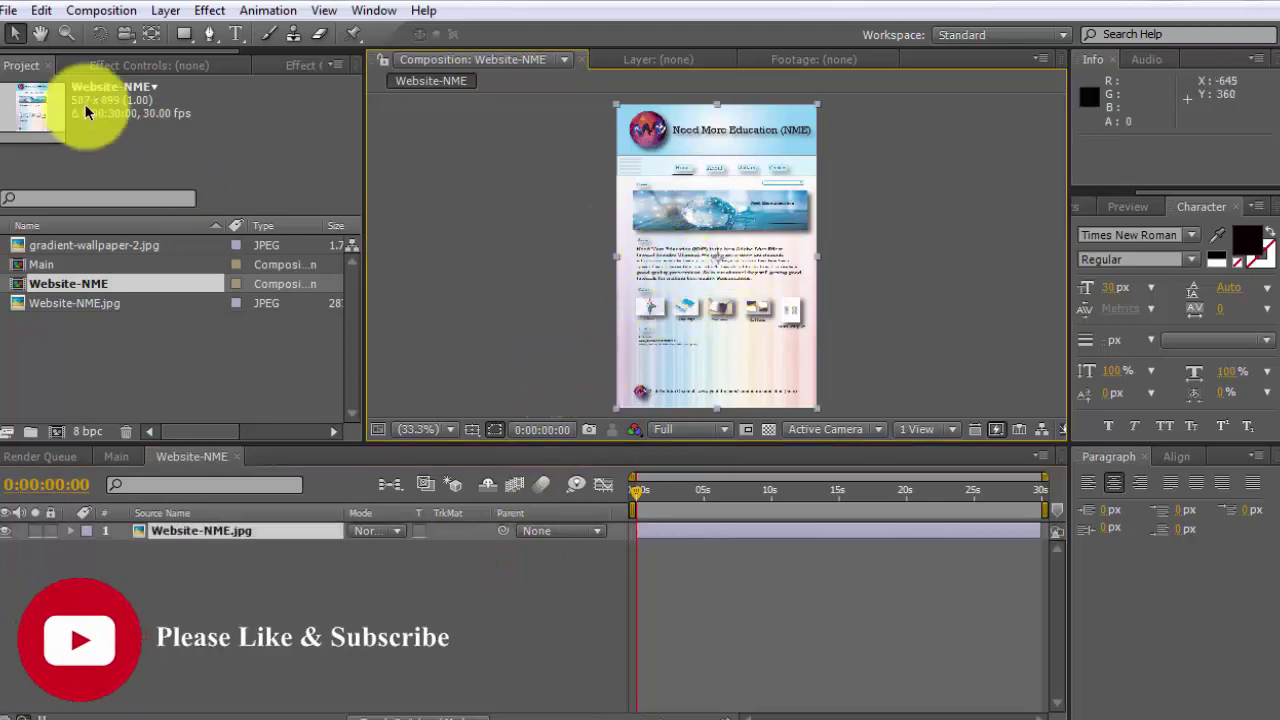
pyautogui.click(112, 14)
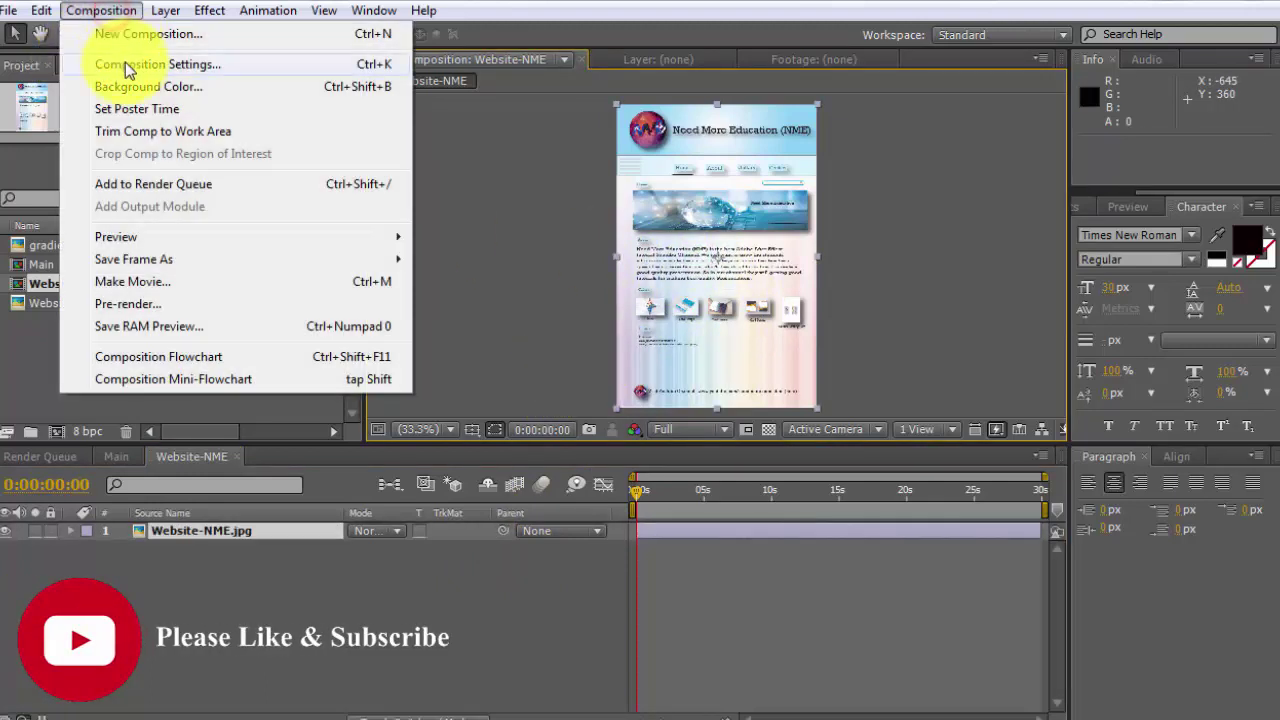
pyautogui.click(124, 60)
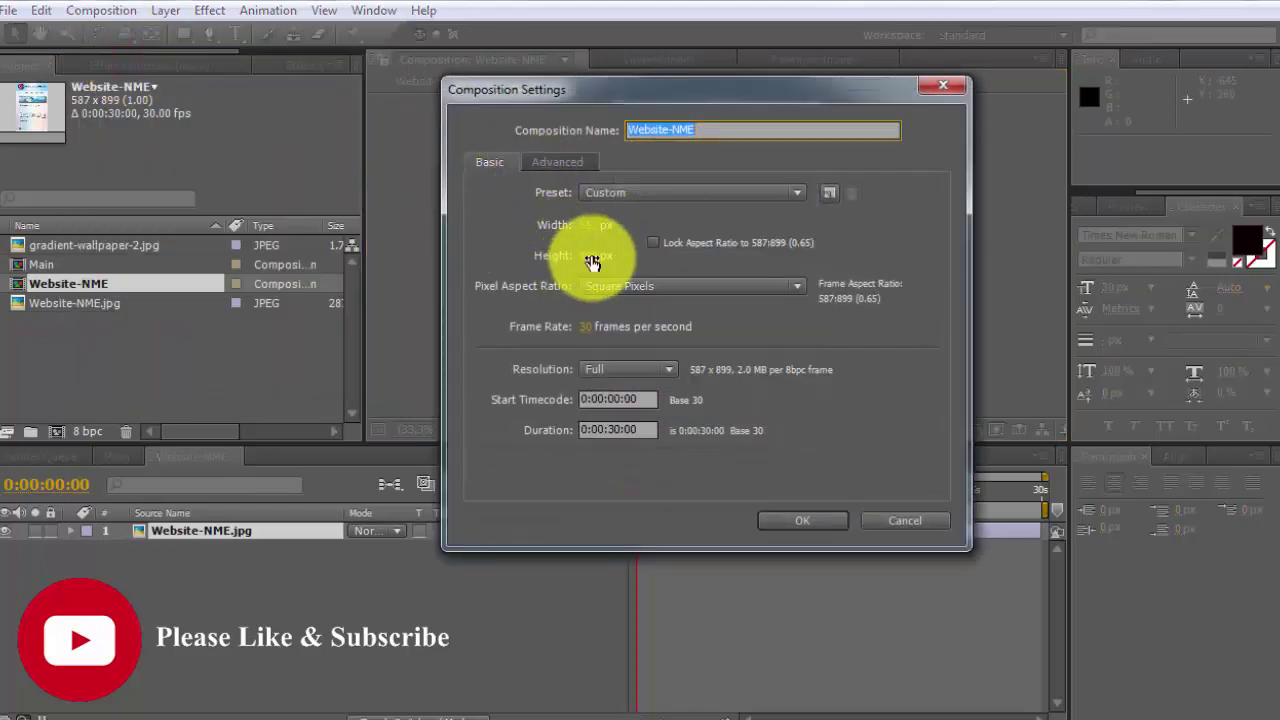
pyautogui.click(590, 256)
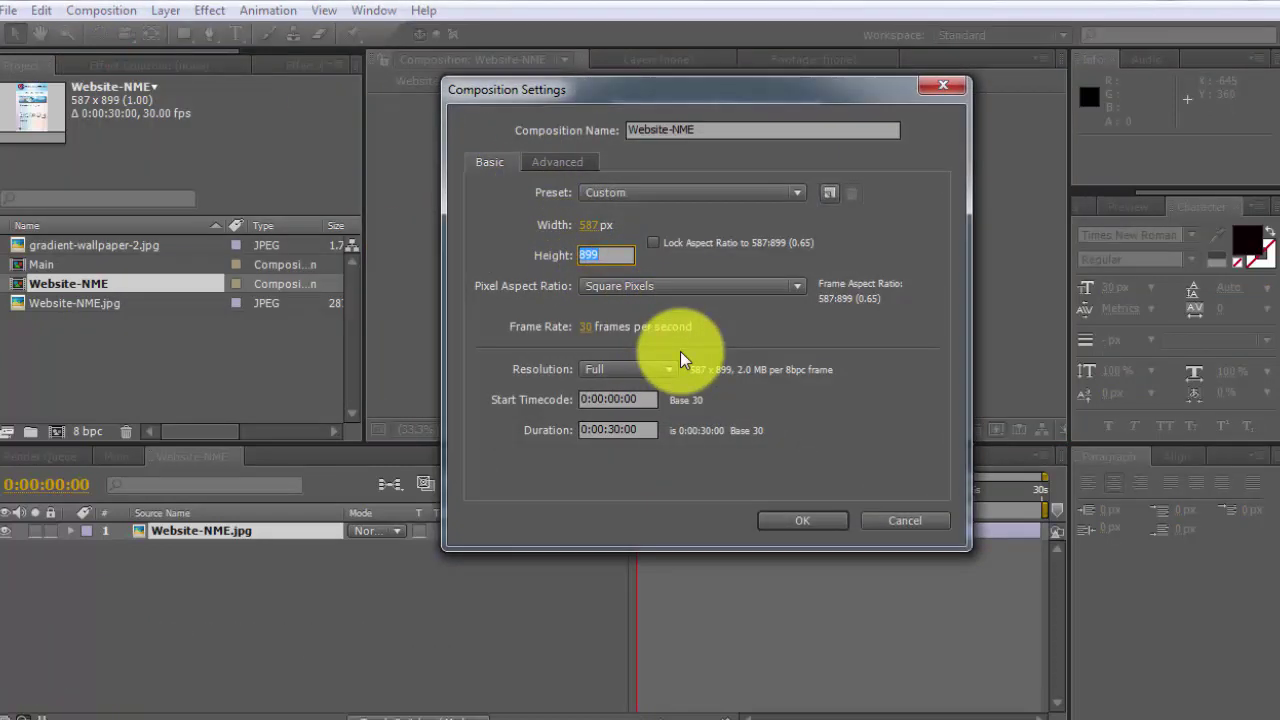
pyautogui.write('450')
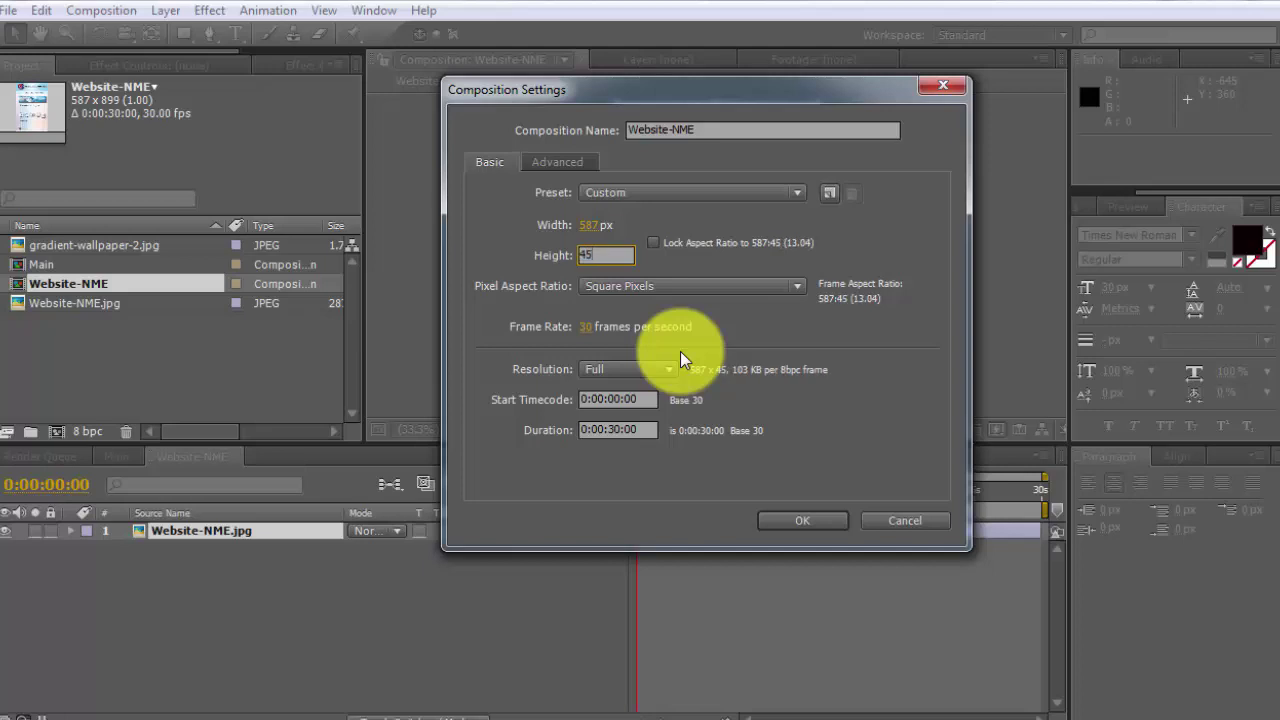
pyautogui.click(770, 526)
# Move the Website-NME.jpg layer straight down to position 293.5, 445.0 so the page header fills the frame
pyautogui.press(',')
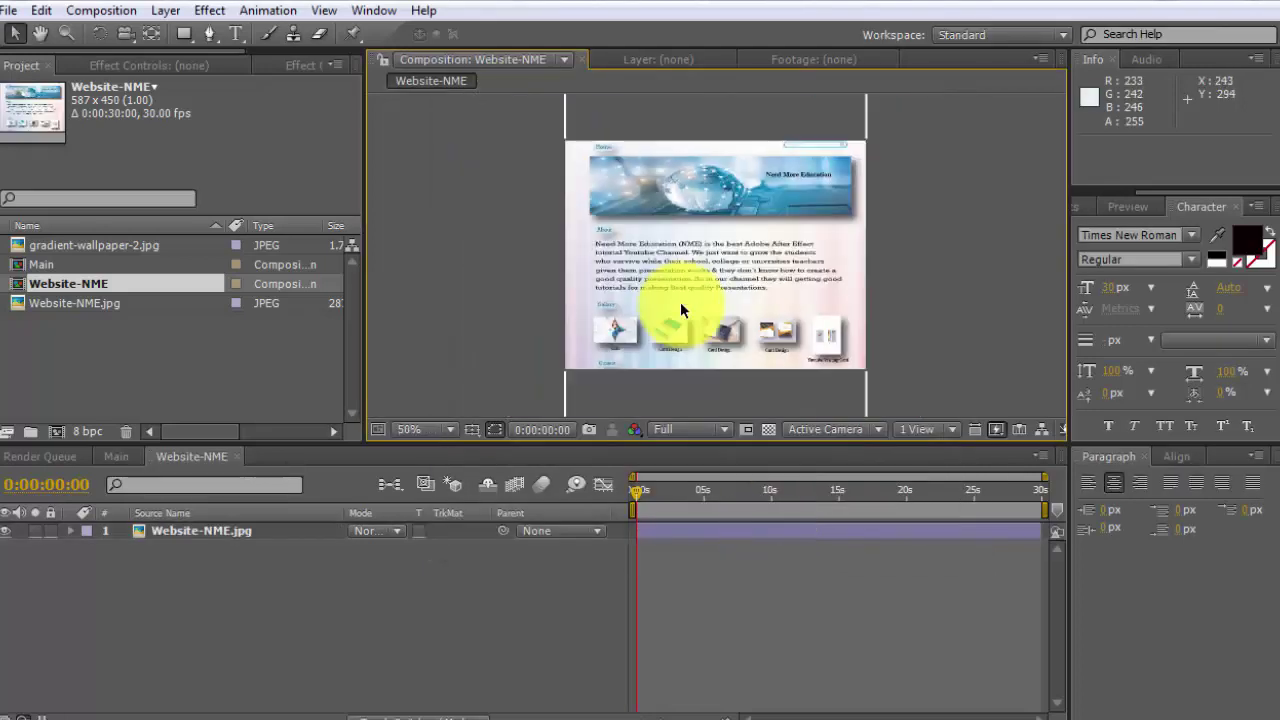
pyautogui.press(',')
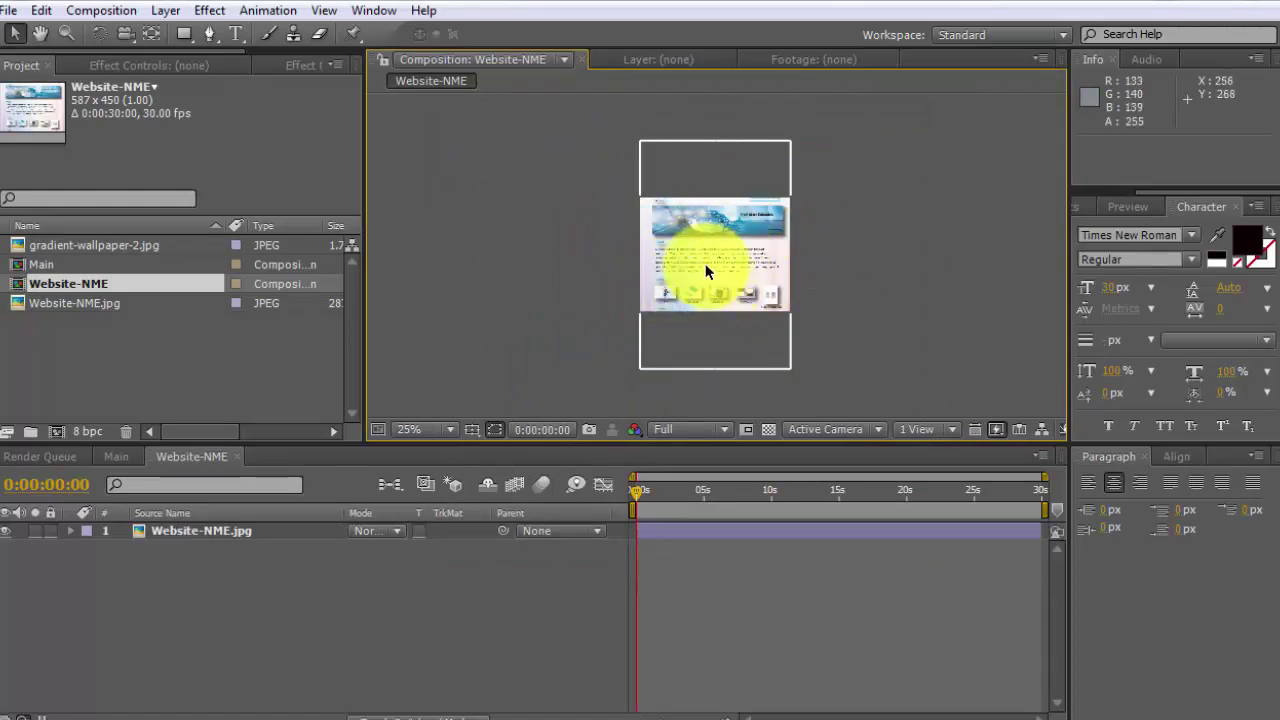
pyautogui.moveTo(706, 247); pyautogui.dragTo(697, 303)
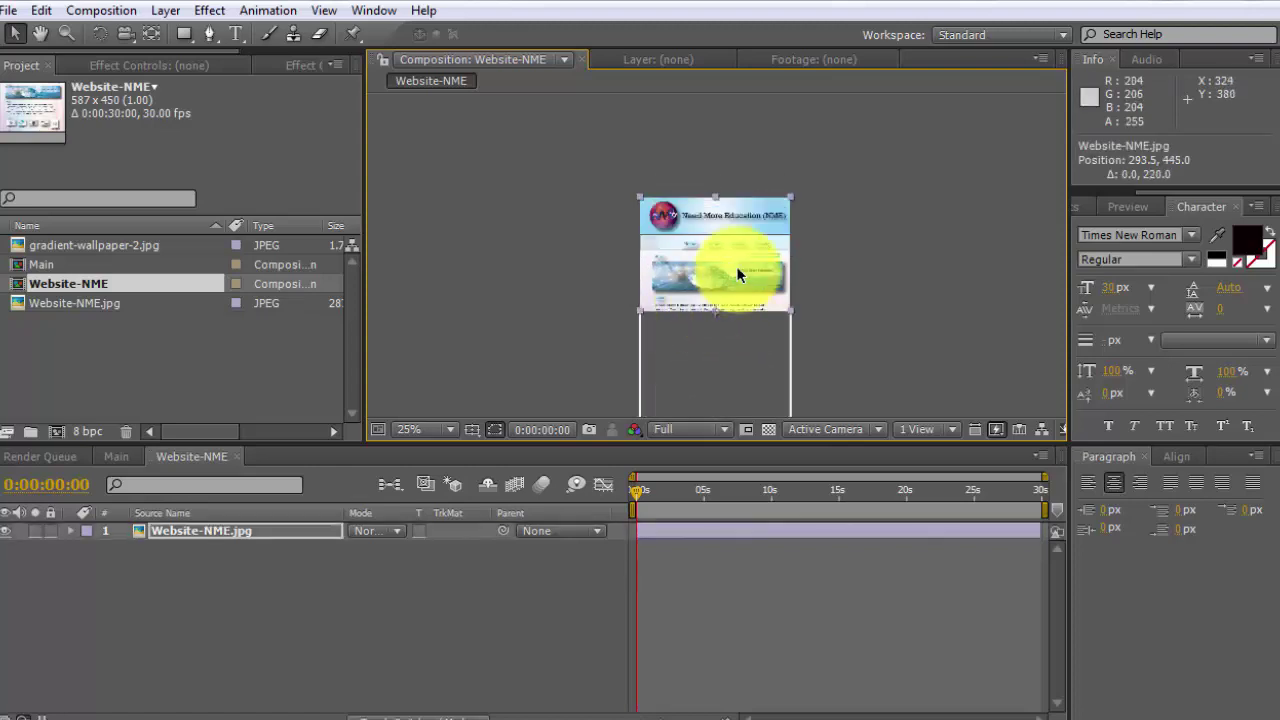
pyautogui.press(',')
pyautogui.press('.')
pyautogui.press('.')
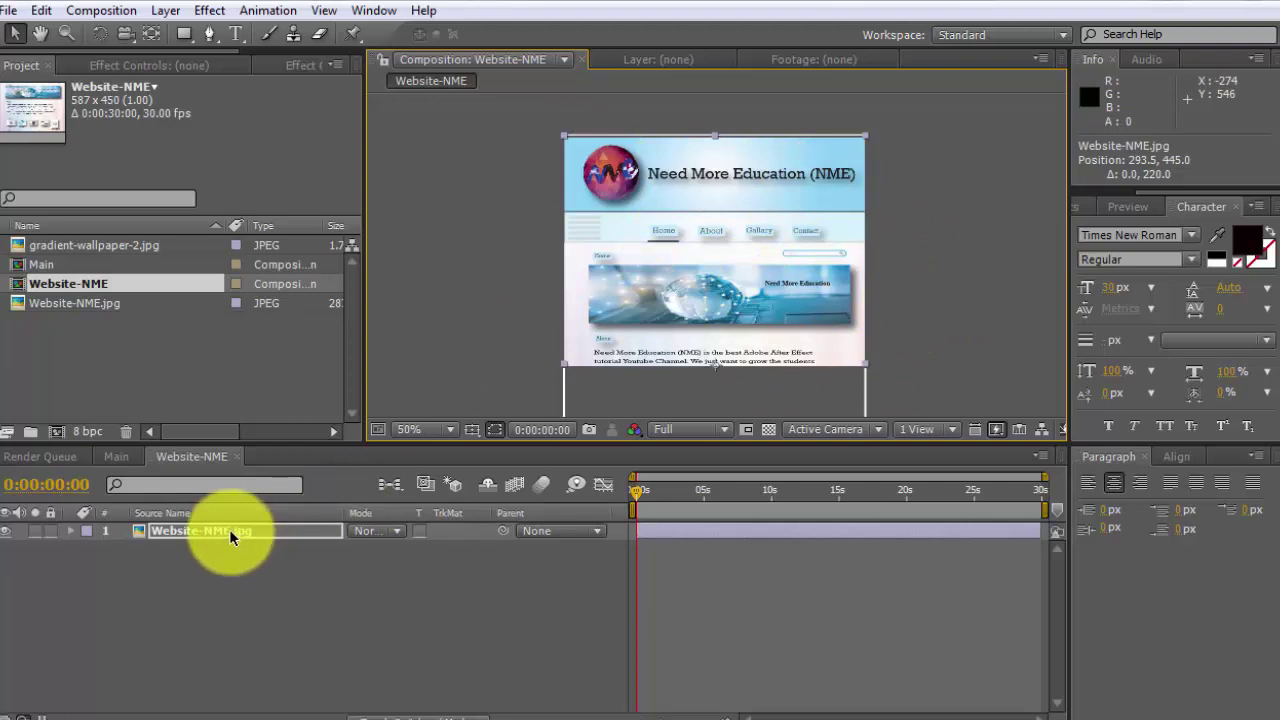
pyautogui.scroll(-2, 731, 286)
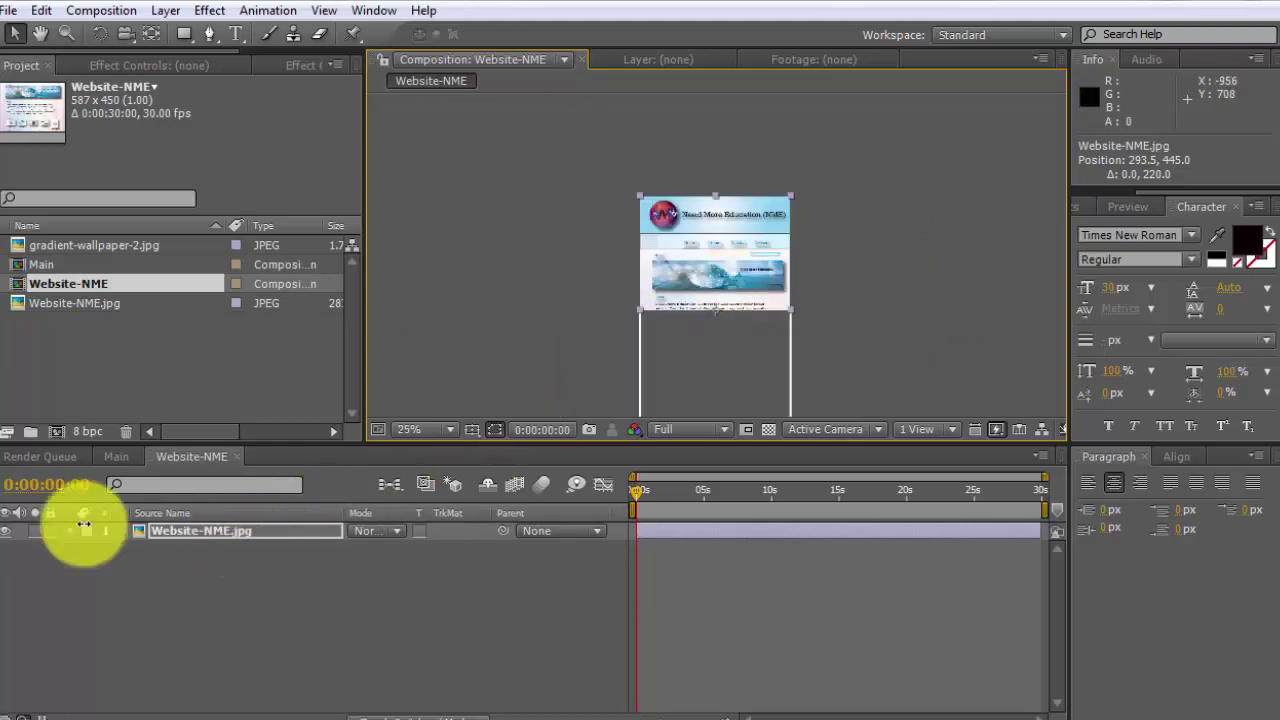
# Reveal the Website-NME.jpg layer's Position property and start keyframing it at 0:00:00:00
pyautogui.press('Return')
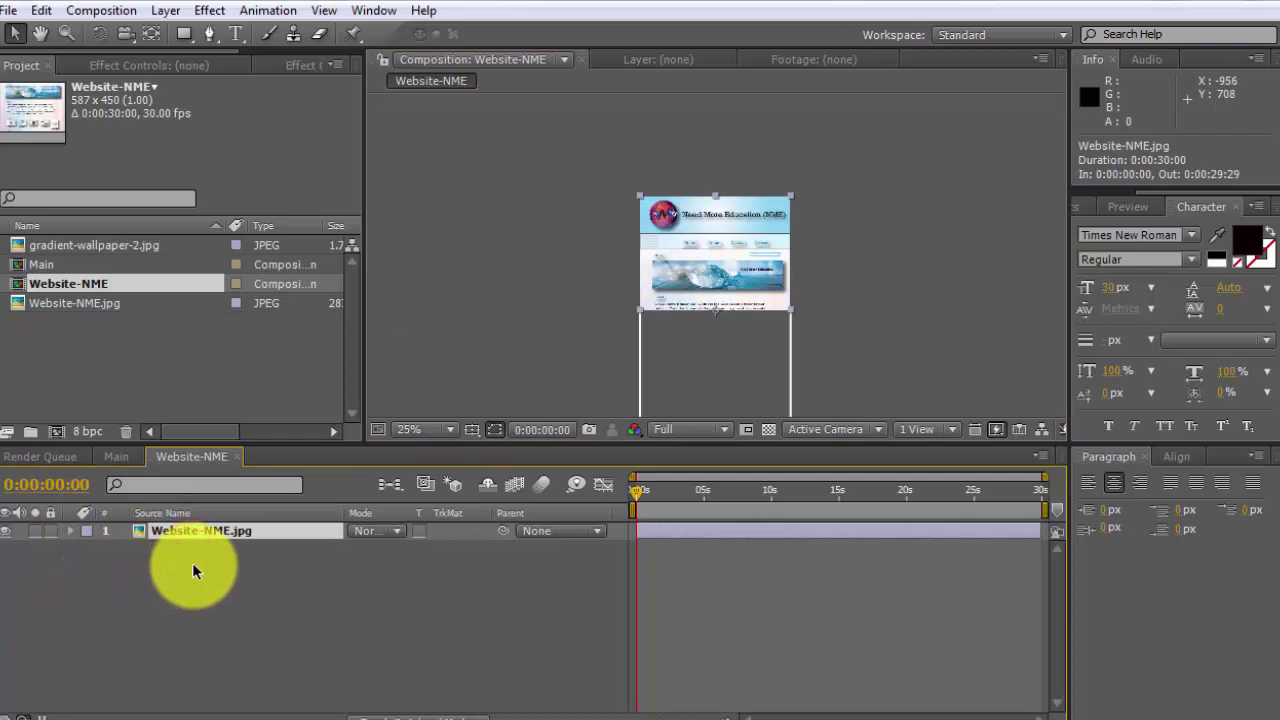
pyautogui.press('p')
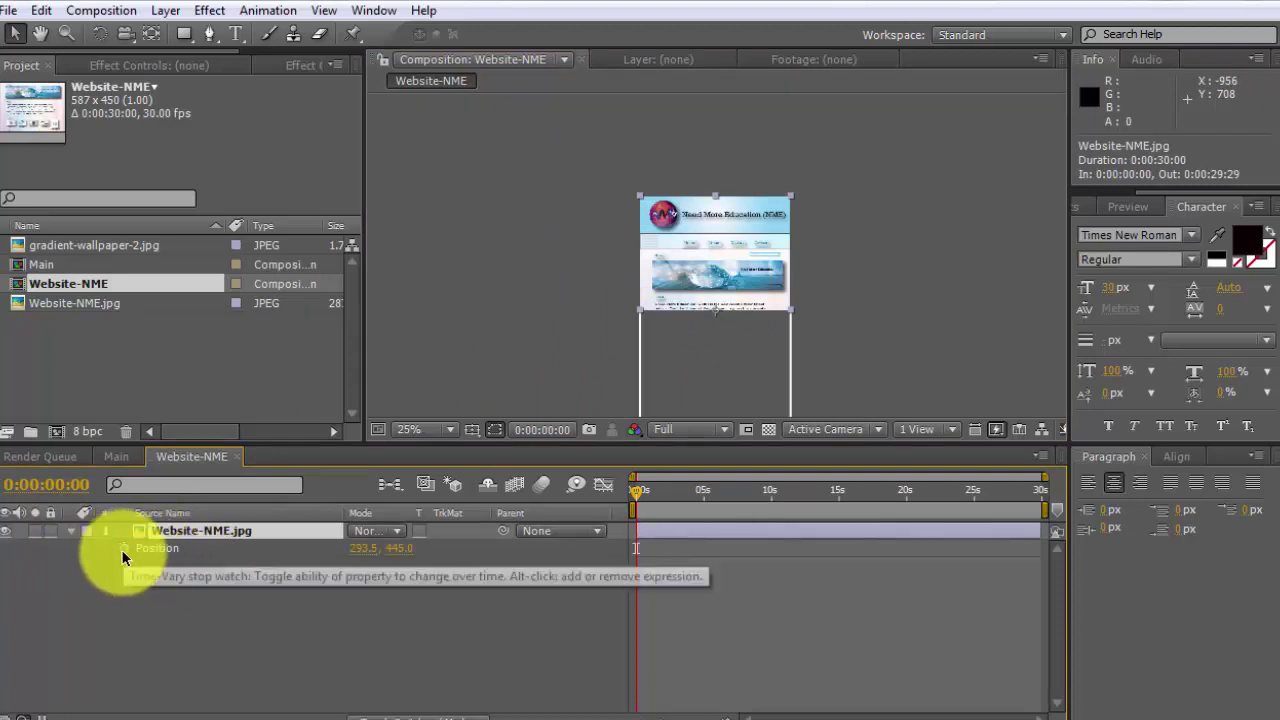
pyautogui.click(121, 549)
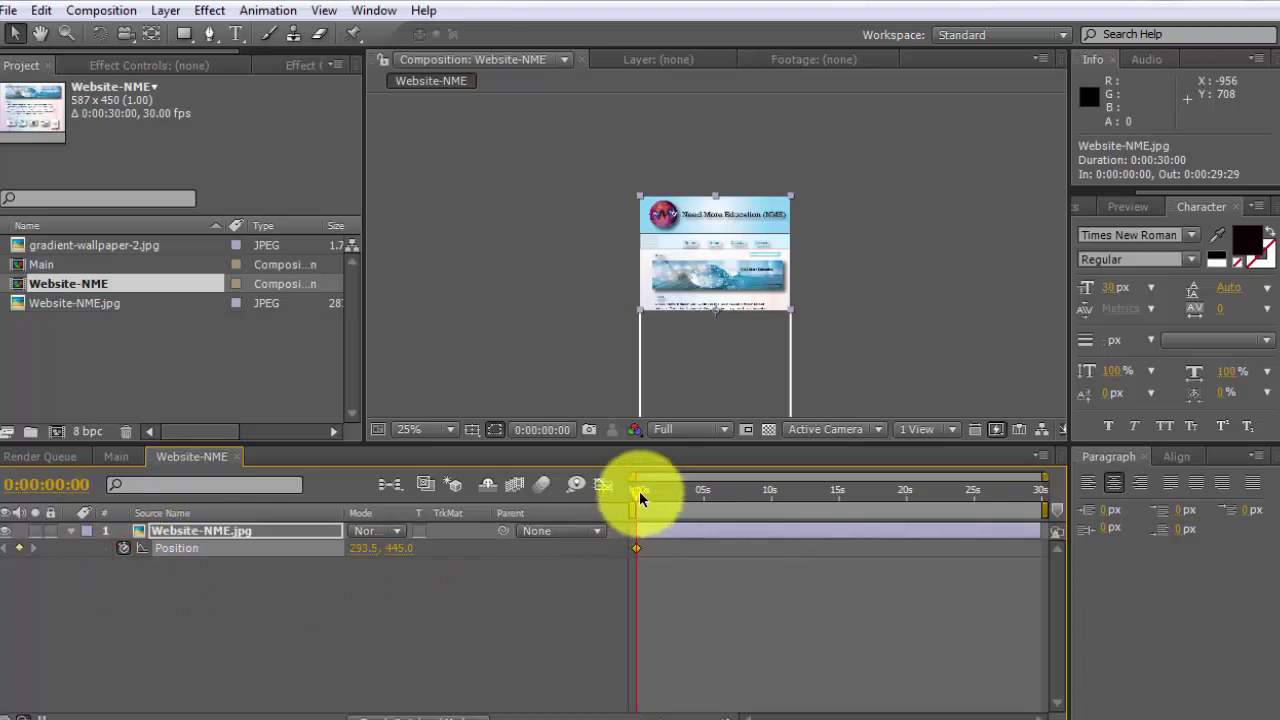
# At 0:00:02:04, move the website layer straight up to position 293.5, 285.0 to keyframe the first scroll
pyautogui.moveTo(640, 493); pyautogui.dragTo(668, 494)
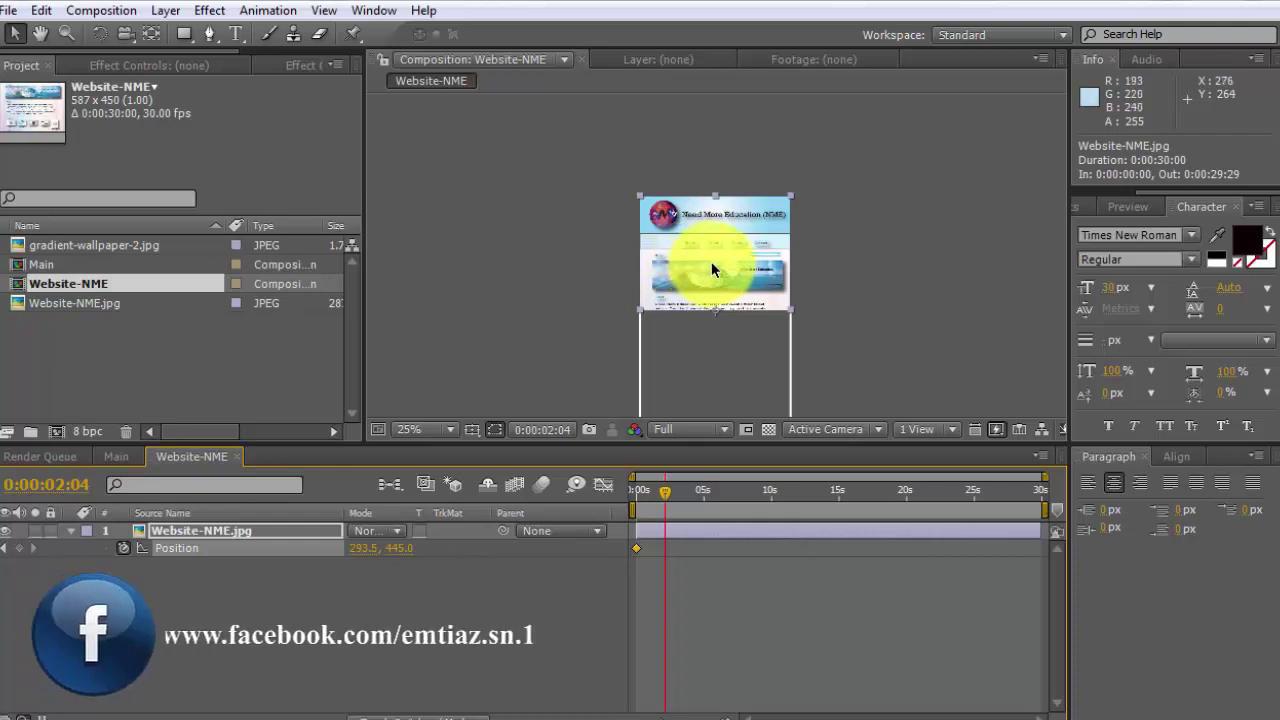
pyautogui.moveTo(712, 262); pyautogui.dragTo(711, 228)
pyautogui.press('shift')
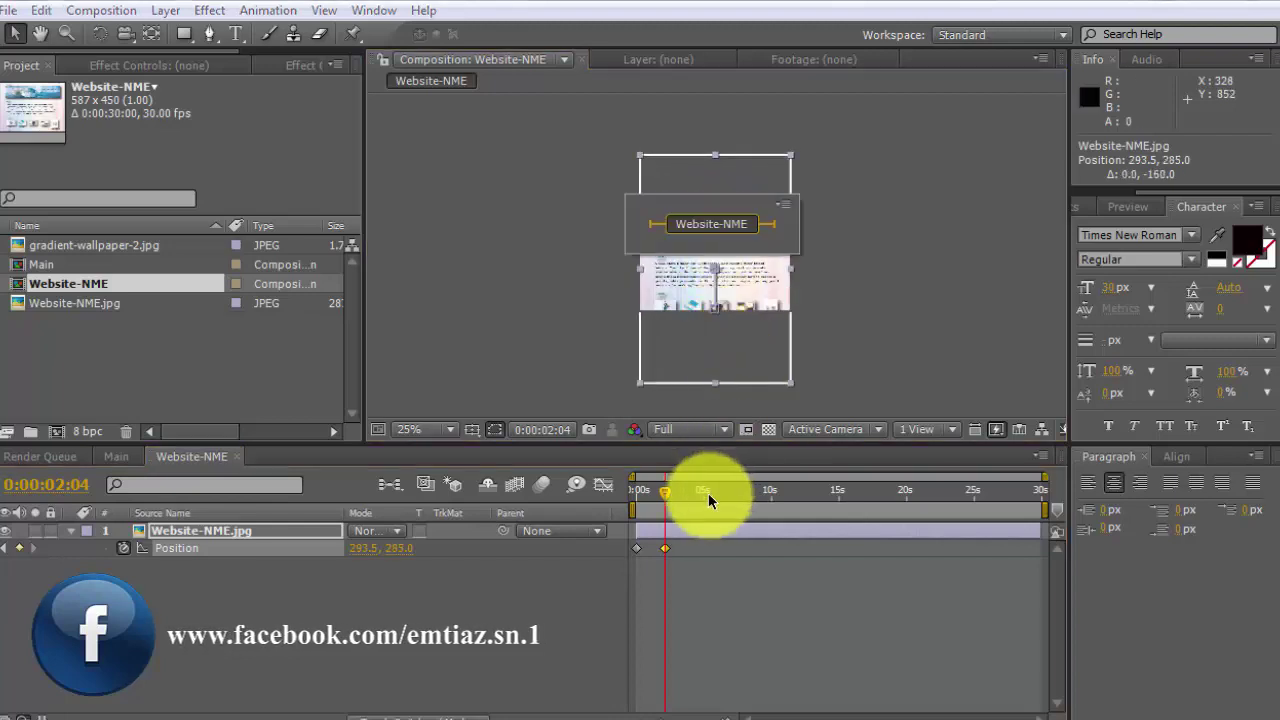
# Add a Position hold keyframe near 0:00:03:26, and move the layer up to 293.5, 105.0 at 0:00:05:28
pyautogui.moveTo(667, 493); pyautogui.dragTo(692, 497)
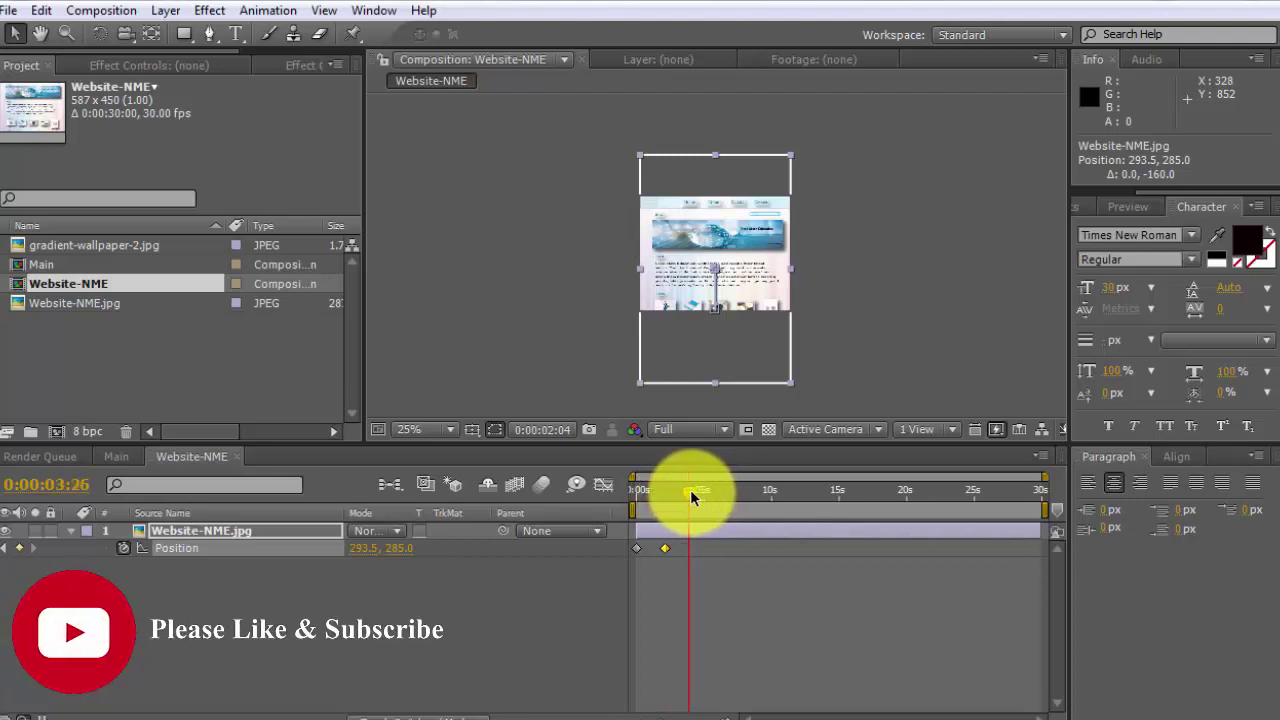
pyautogui.click(19, 548)
pyautogui.moveTo(690, 492); pyautogui.dragTo(717, 492)
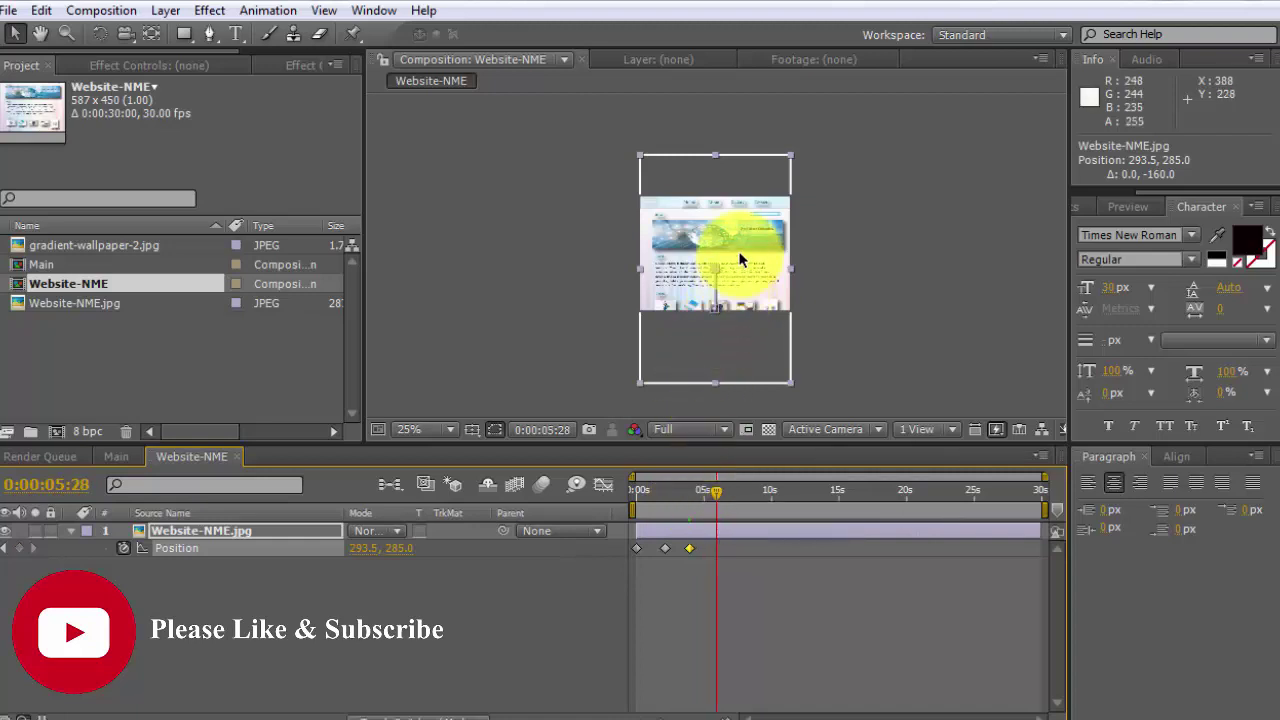
pyautogui.moveTo(741, 256); pyautogui.dragTo(737, 202)
# At 0:00:07:18, move the website layer up to position 293.5, 1.0 to reach the page's footer
pyautogui.click(712, 464)
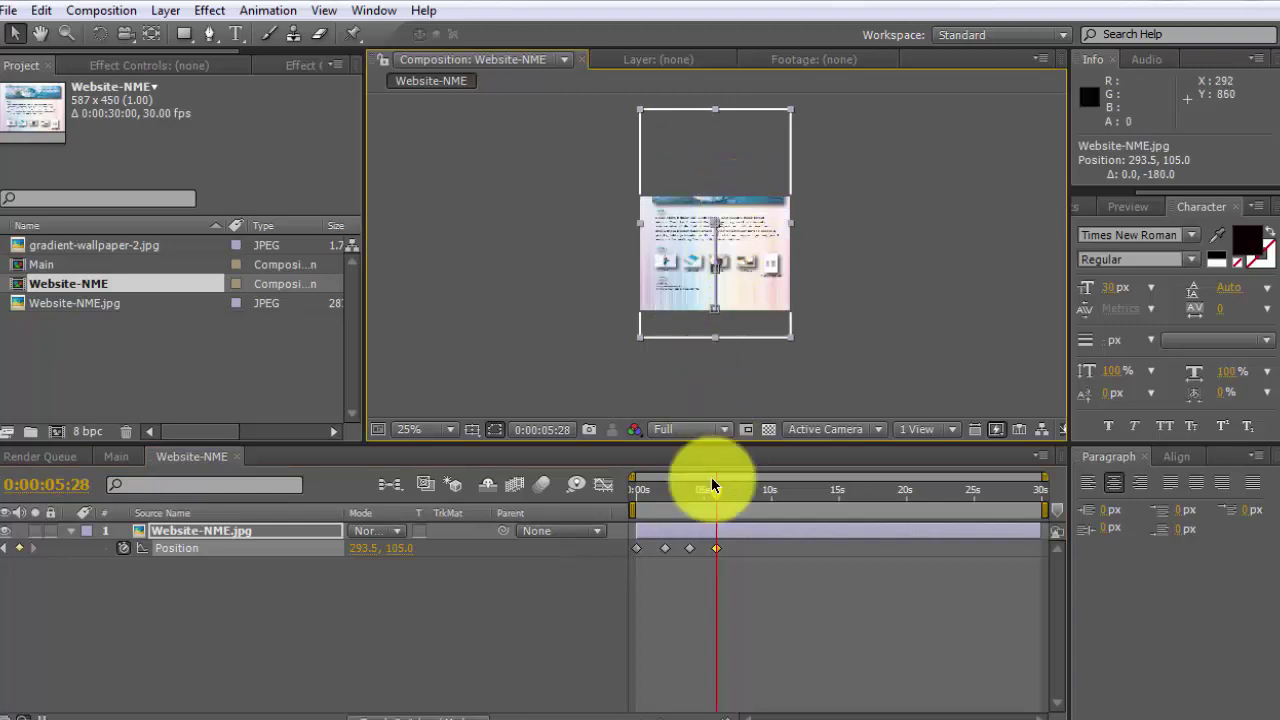
pyautogui.moveTo(717, 494); pyautogui.dragTo(741, 490)
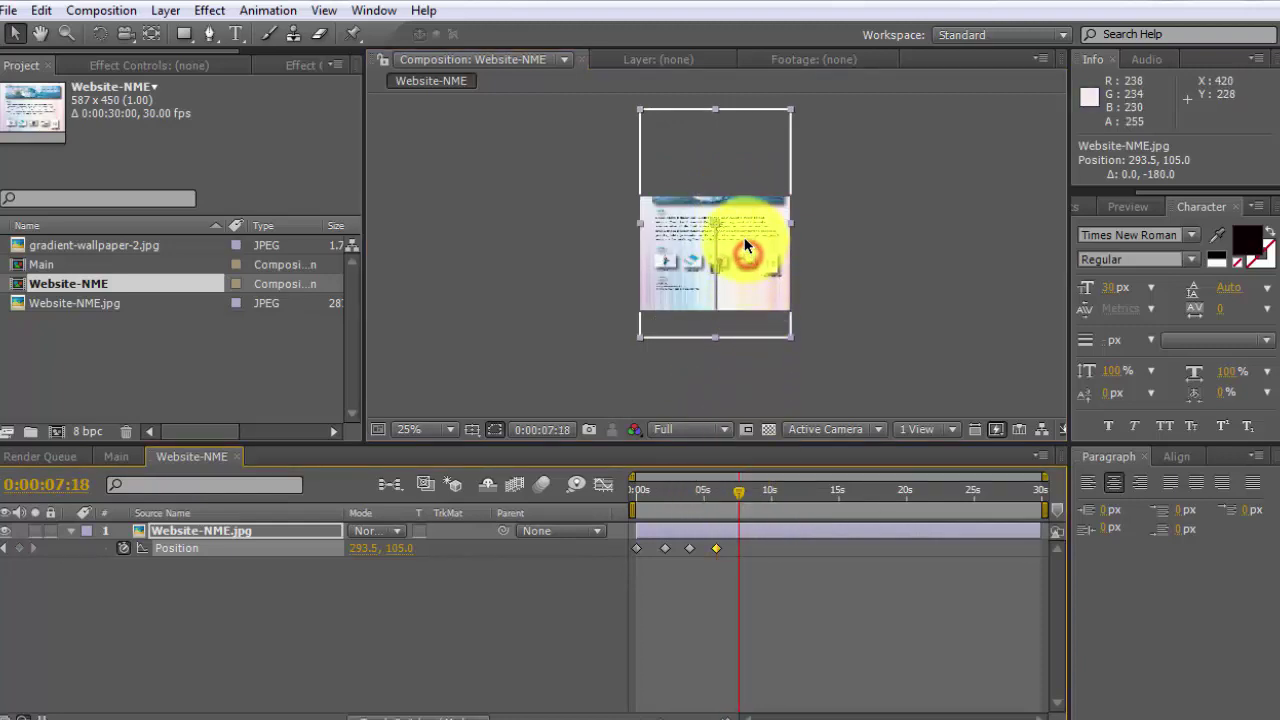
pyautogui.moveTo(744, 237); pyautogui.dragTo(744, 210)
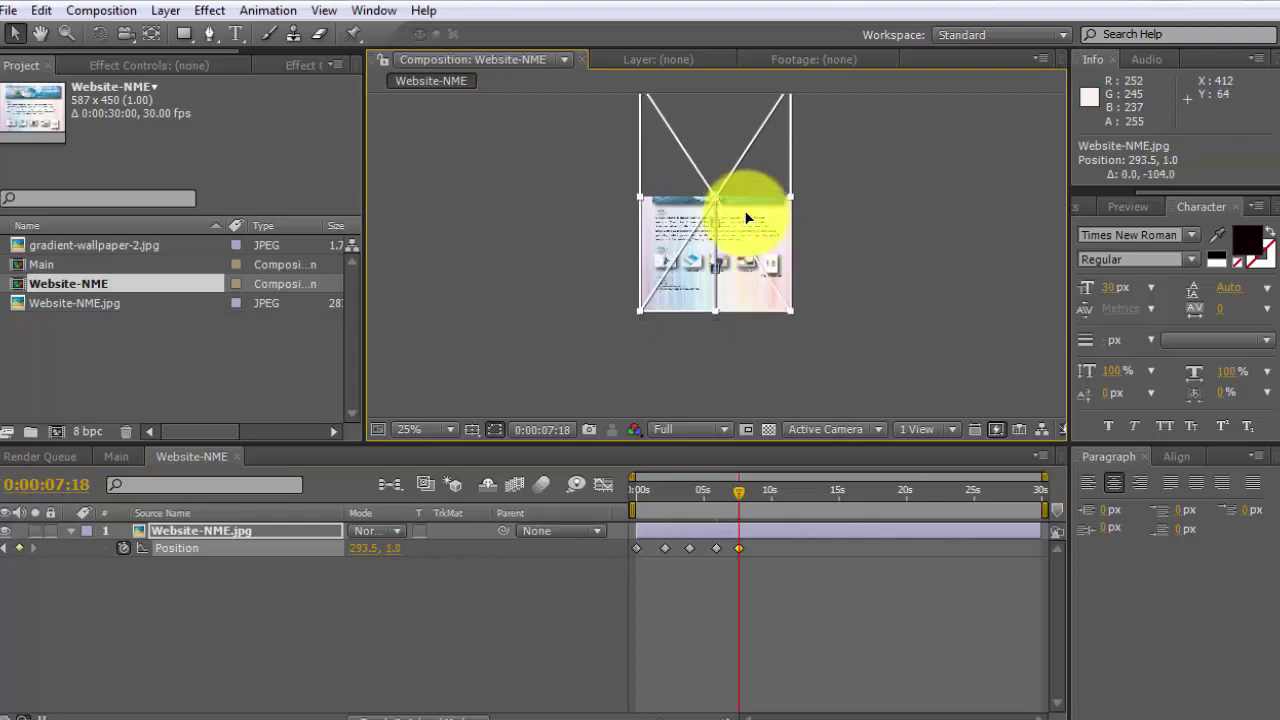
# Add a Position hold keyframe at about 9 seconds, and move the layer back down to 293.5, 257.0 at 0:00:10:21
pyautogui.moveTo(745, 491); pyautogui.dragTo(783, 494)
pyautogui.click(18, 548)
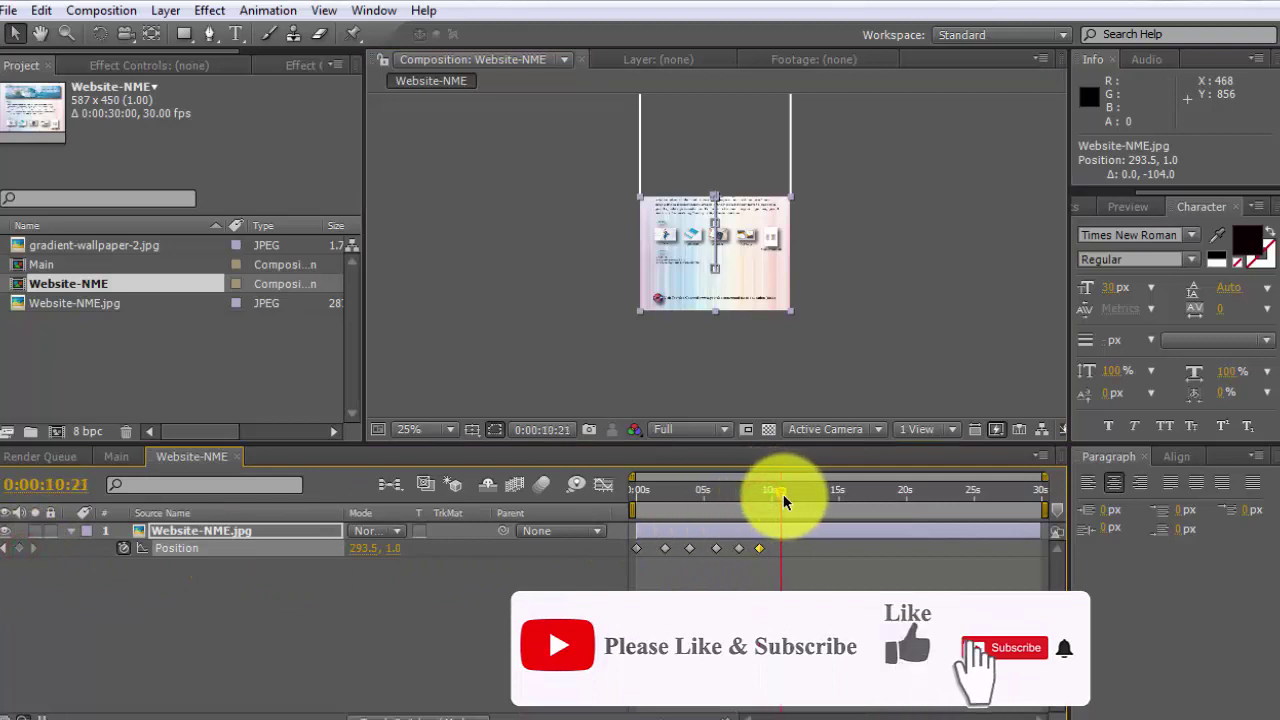
pyautogui.moveTo(742, 251); pyautogui.dragTo(735, 306)
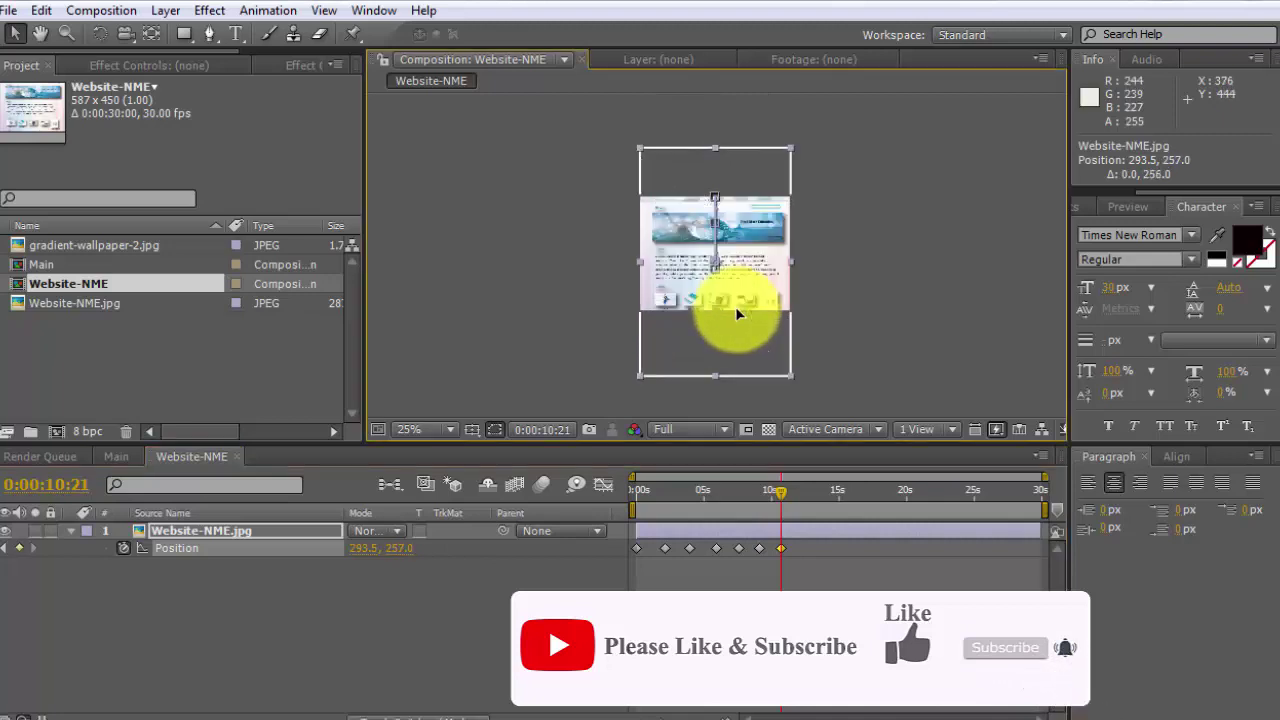
# Add a Position hold keyframe at about 12 seconds, and move the website layer down to 293.5, 445.0 at 0:00:13:20
pyautogui.moveTo(779, 498); pyautogui.dragTo(823, 493)
pyautogui.click(18, 548)
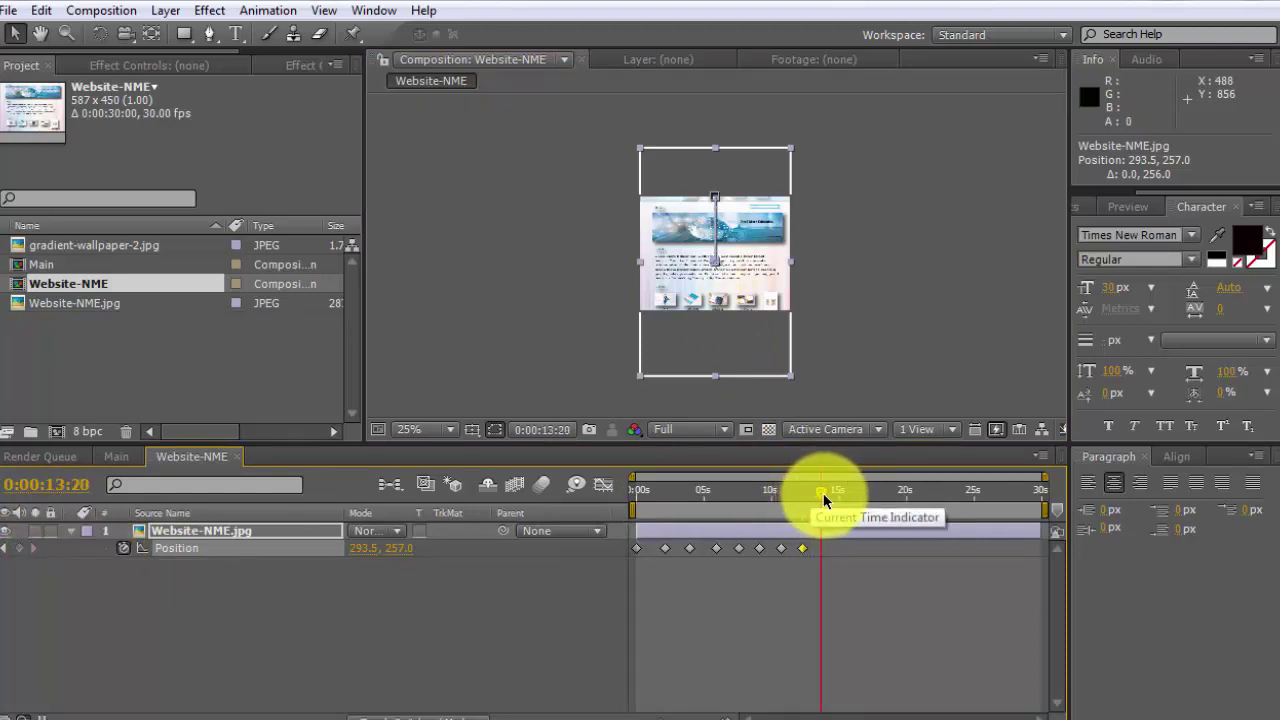
pyautogui.moveTo(722, 290)
pyautogui.mouseDown()
pyautogui.moveTo(729, 229)
pyautogui.moveTo(738, 287)
pyautogui.mouseUp()
# Apply Easy Ease to all Position keyframes of the website image layer
pyautogui.moveTo(920, 620); pyautogui.dragTo(610, 535)
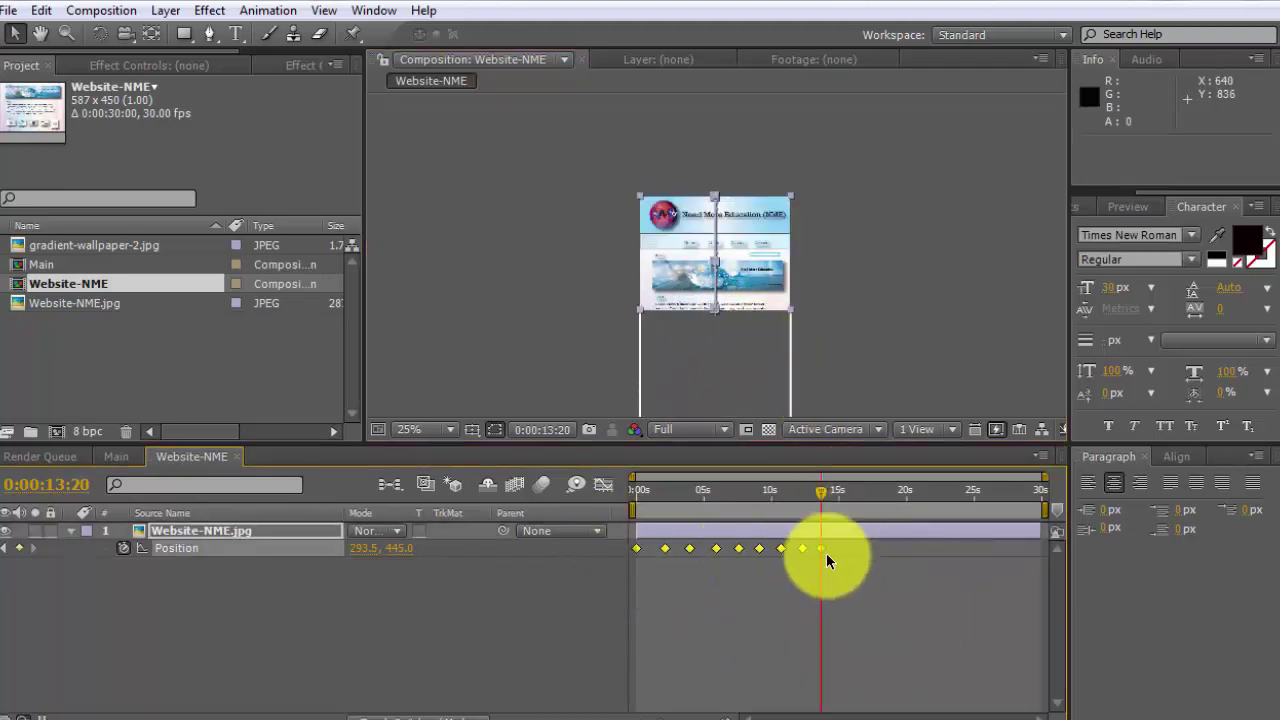
pyautogui.moveTo(638, 549)
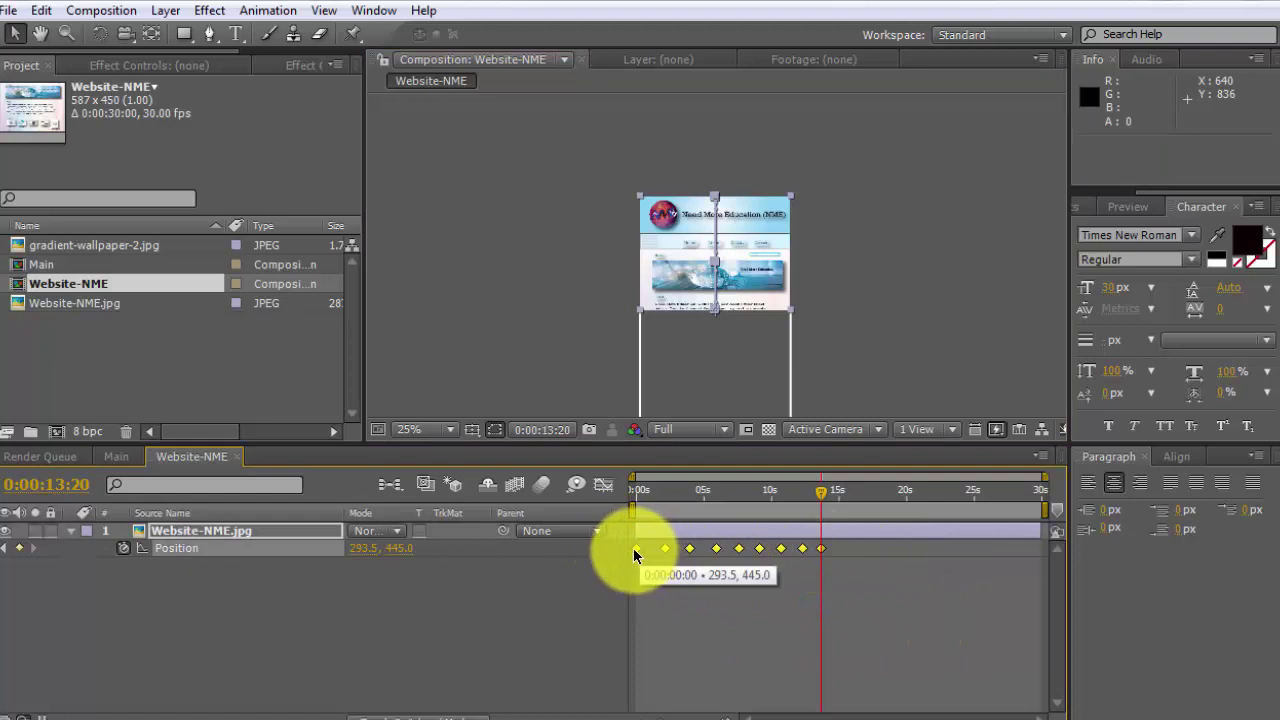
pyautogui.rightClick(634, 548)
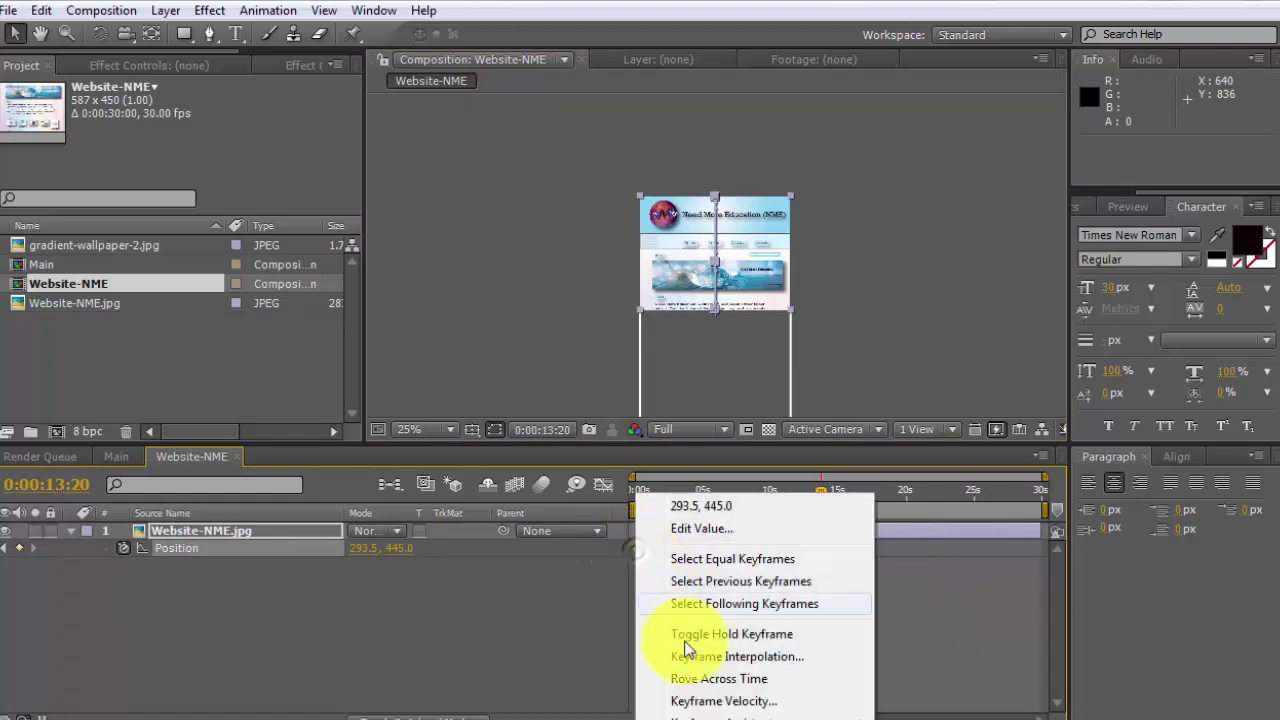
pyautogui.moveTo(828, 712)
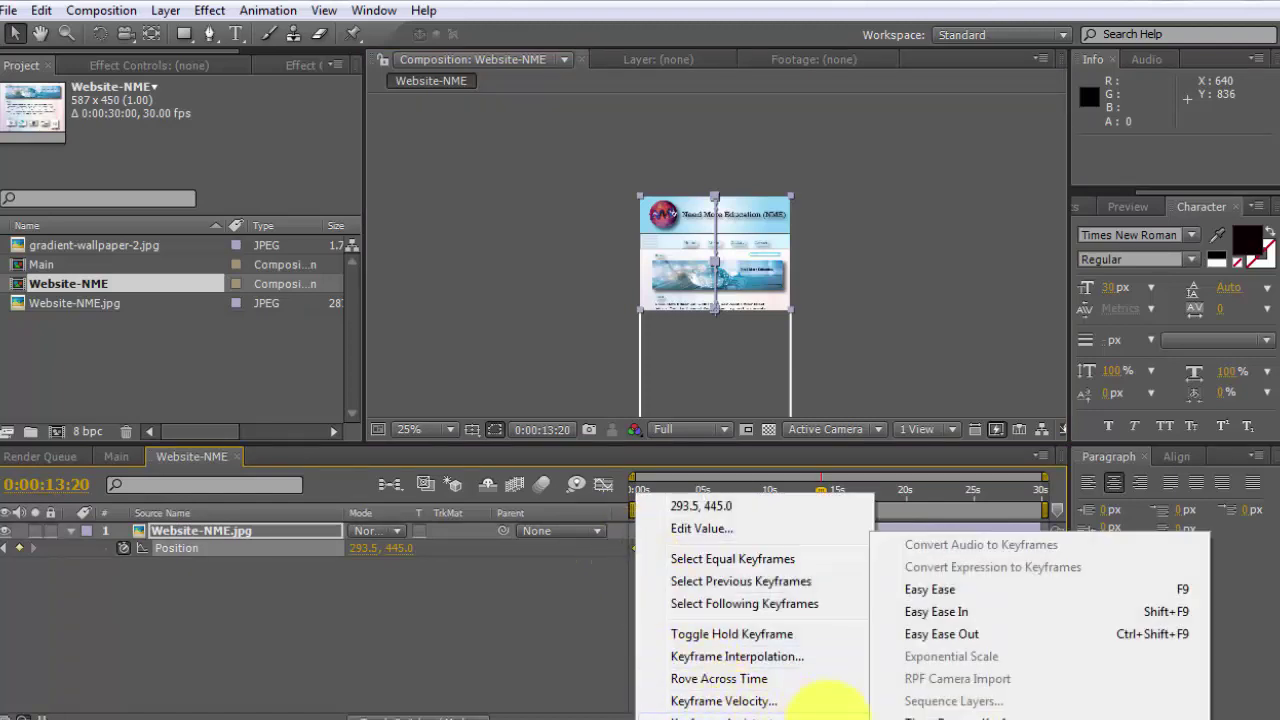
pyautogui.click(916, 592)
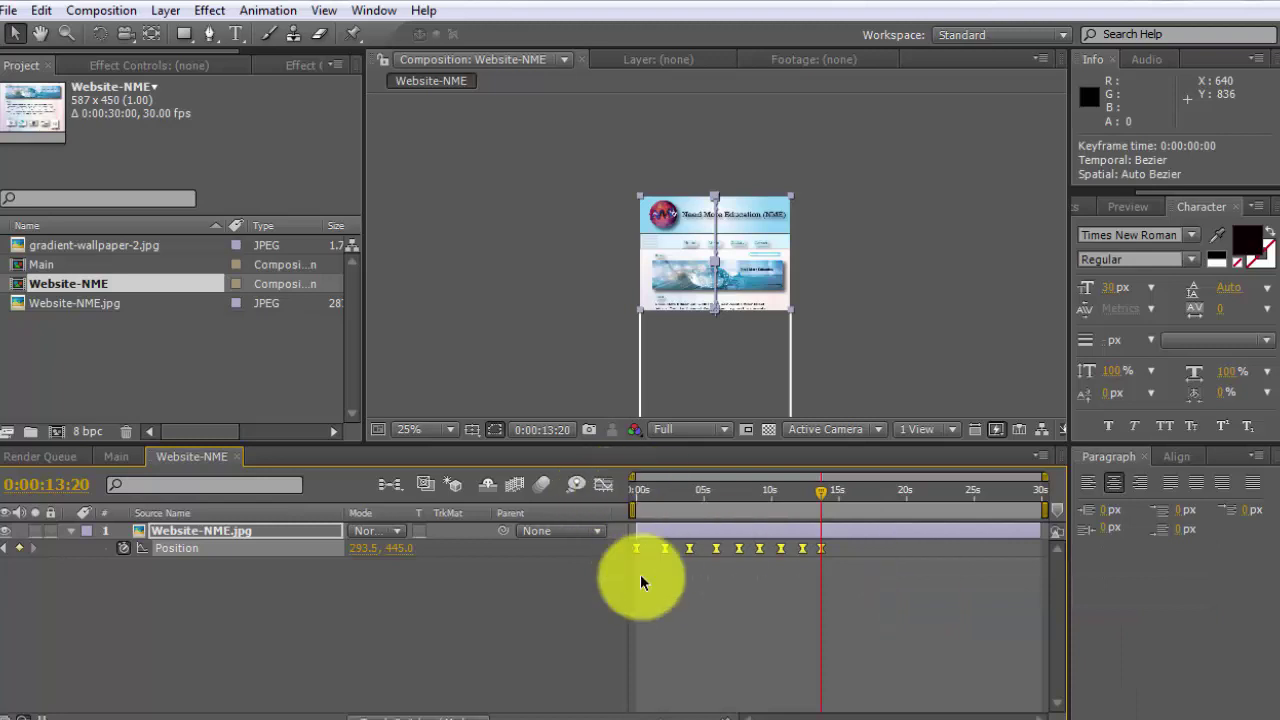
# Play the scrolling animation from the first frame, return to the start and collapse the layer's properties
pyautogui.moveTo(818, 497); pyautogui.dragTo(491, 554)
pyautogui.click(479, 587)
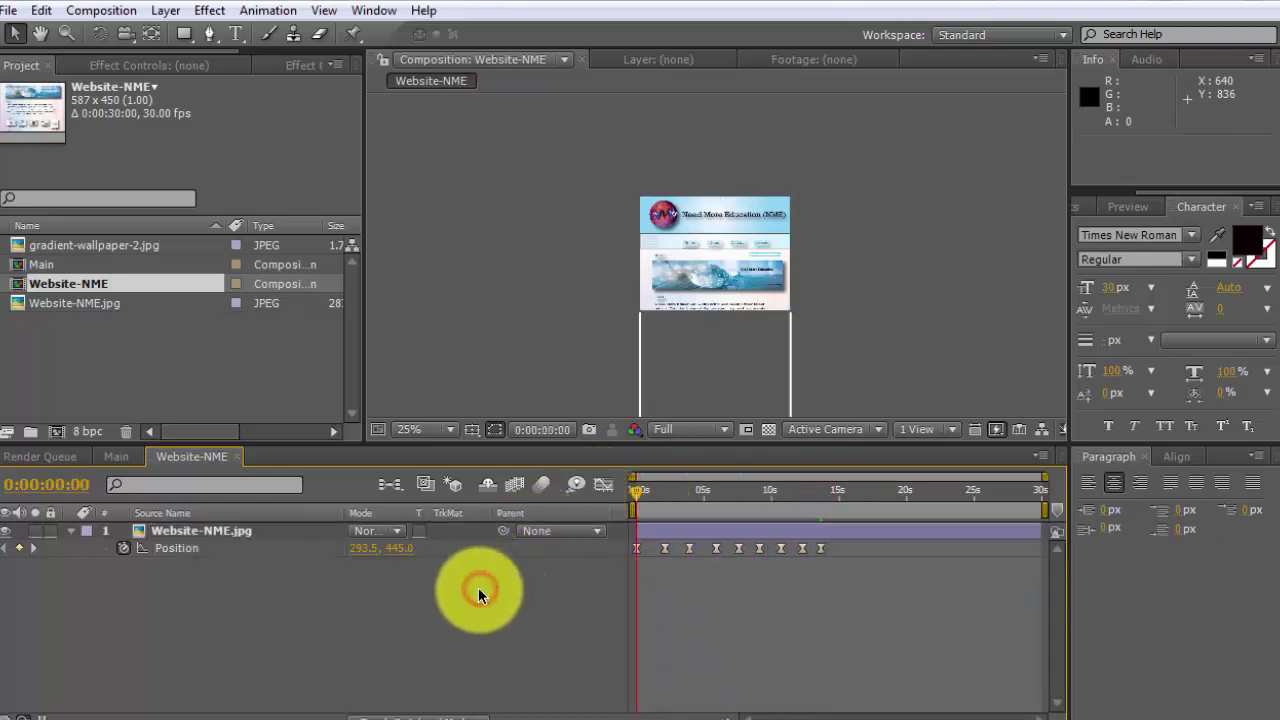
pyautogui.press('space')
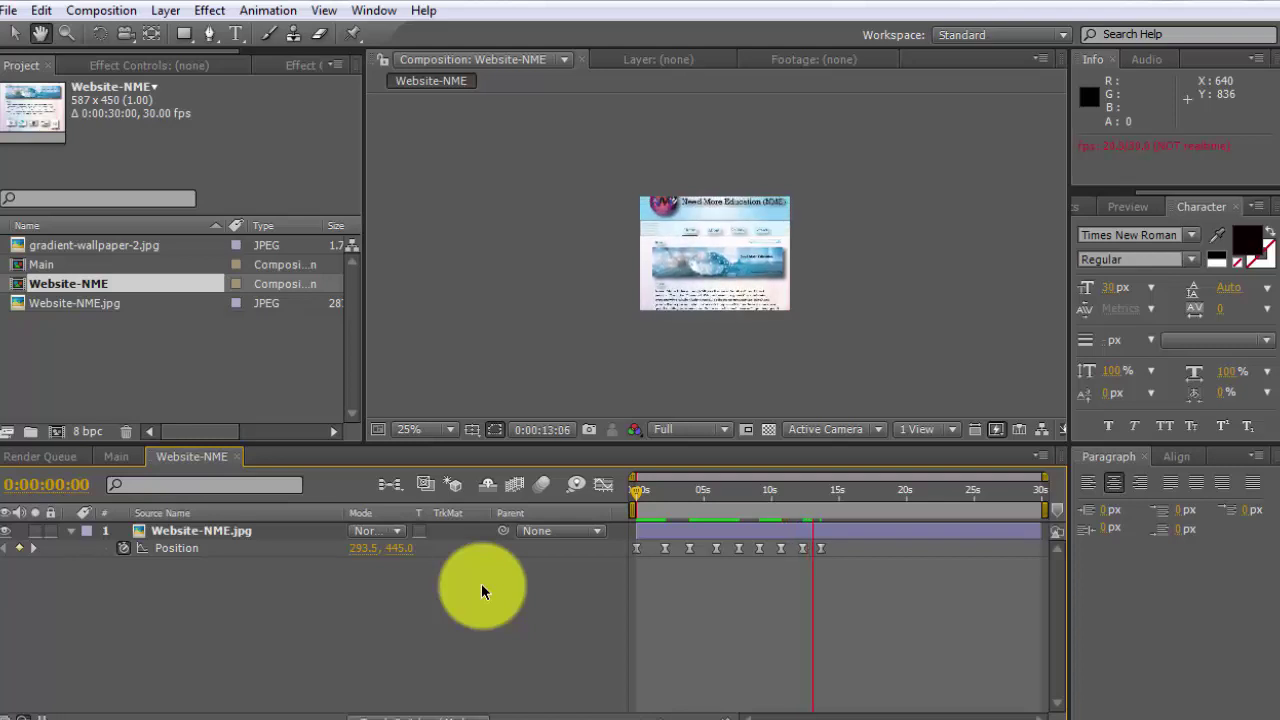
pyautogui.press('space')
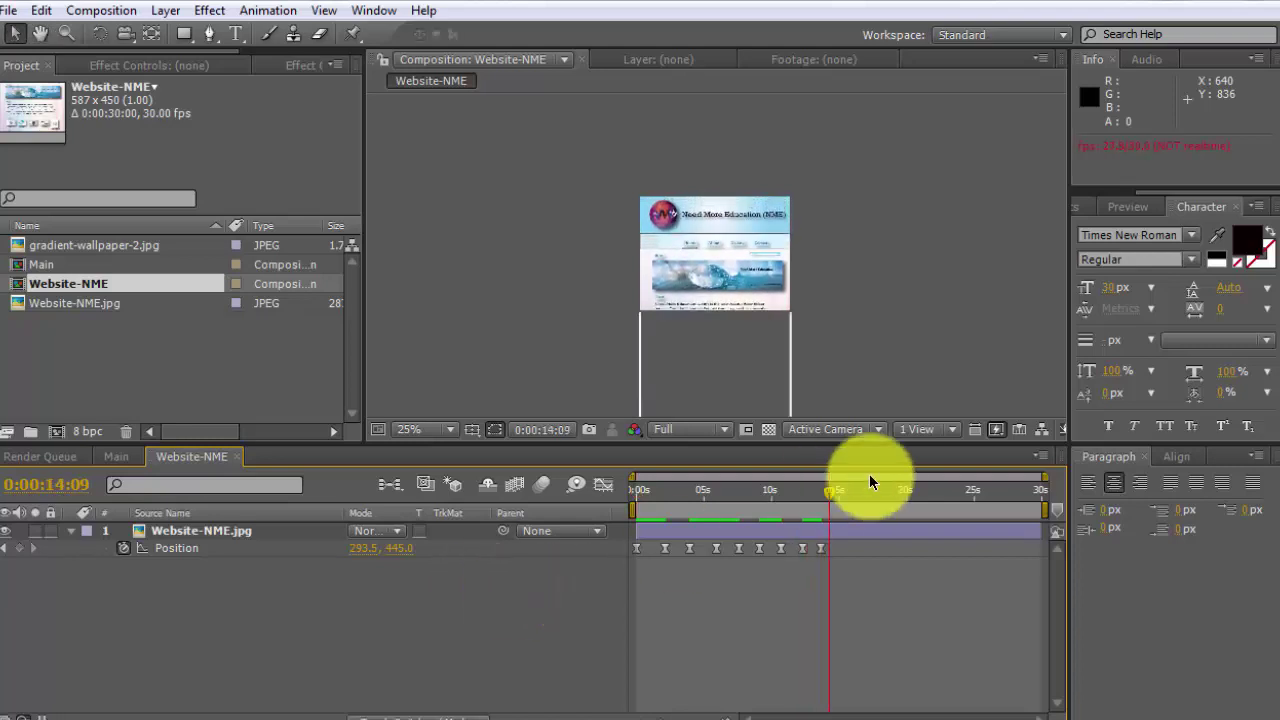
pyautogui.moveTo(832, 493); pyautogui.dragTo(481, 515)
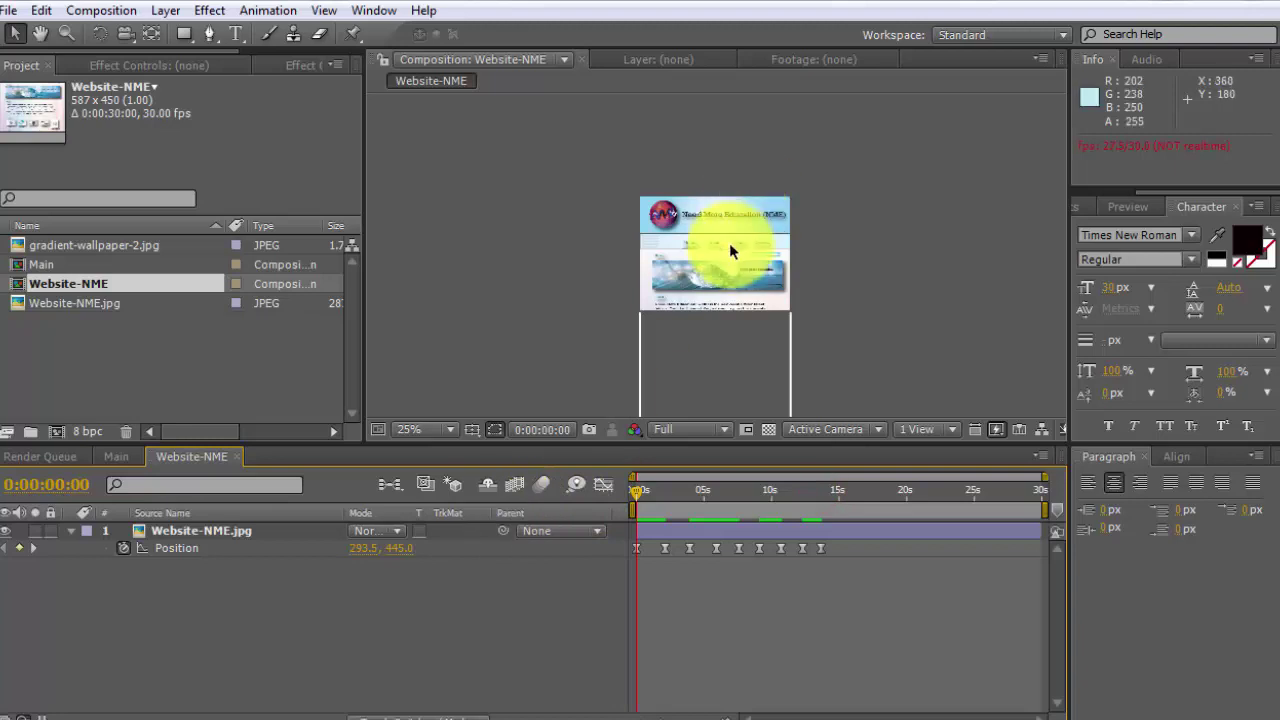
pyautogui.click(76, 532)
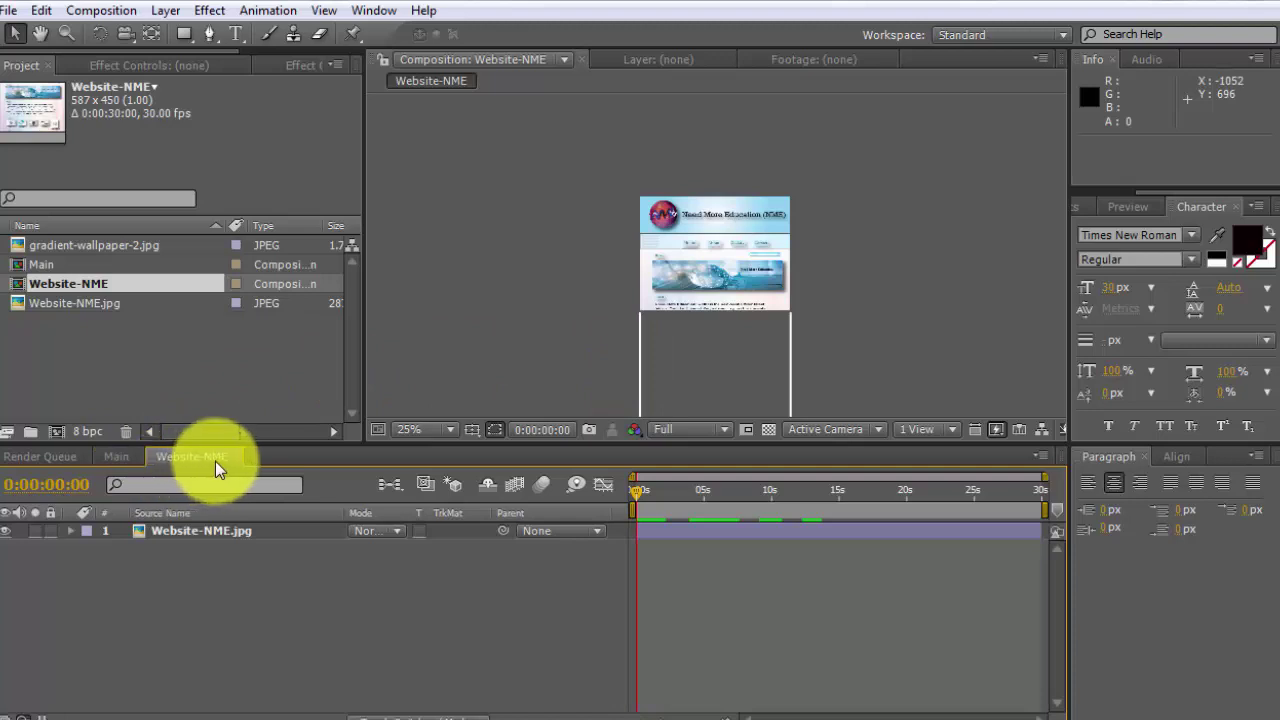
# In the Main composition, add the Website-NME composition as a layer with gradient-wallpaper-2.jpg beneath it as the background
pyautogui.click(116, 456)
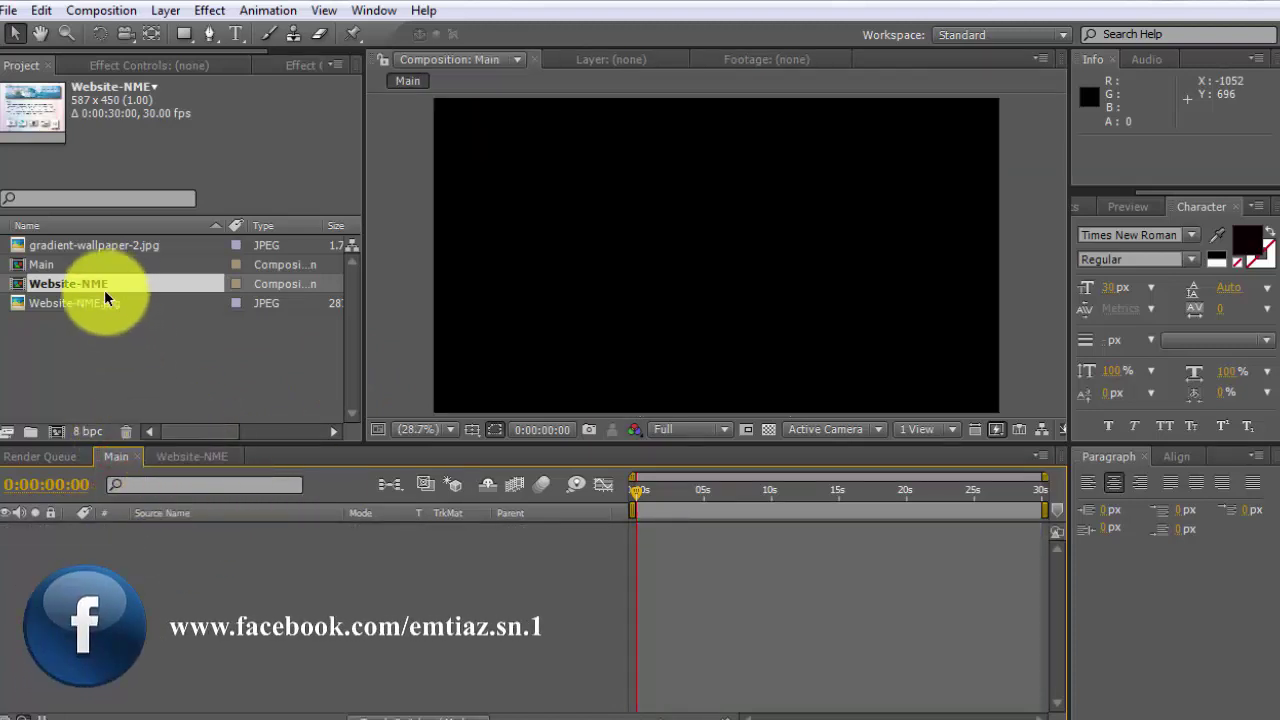
pyautogui.moveTo(89, 286); pyautogui.dragTo(172, 545)
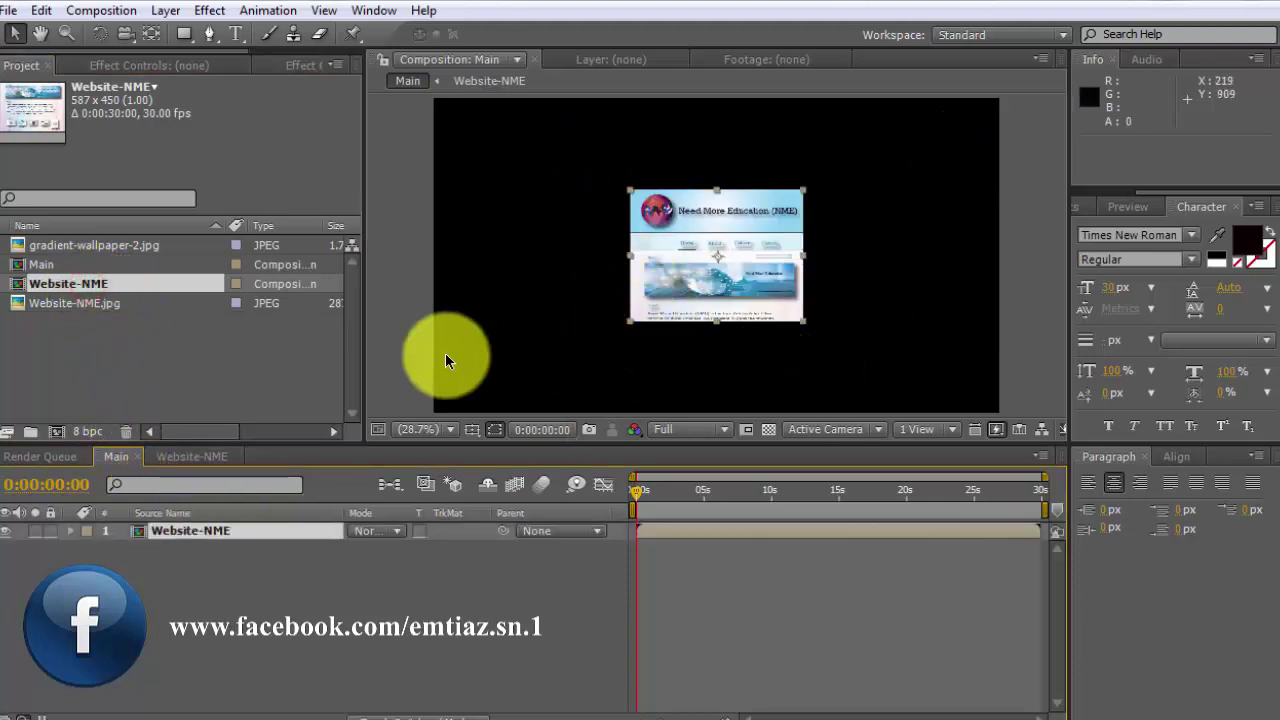
pyautogui.click(130, 244)
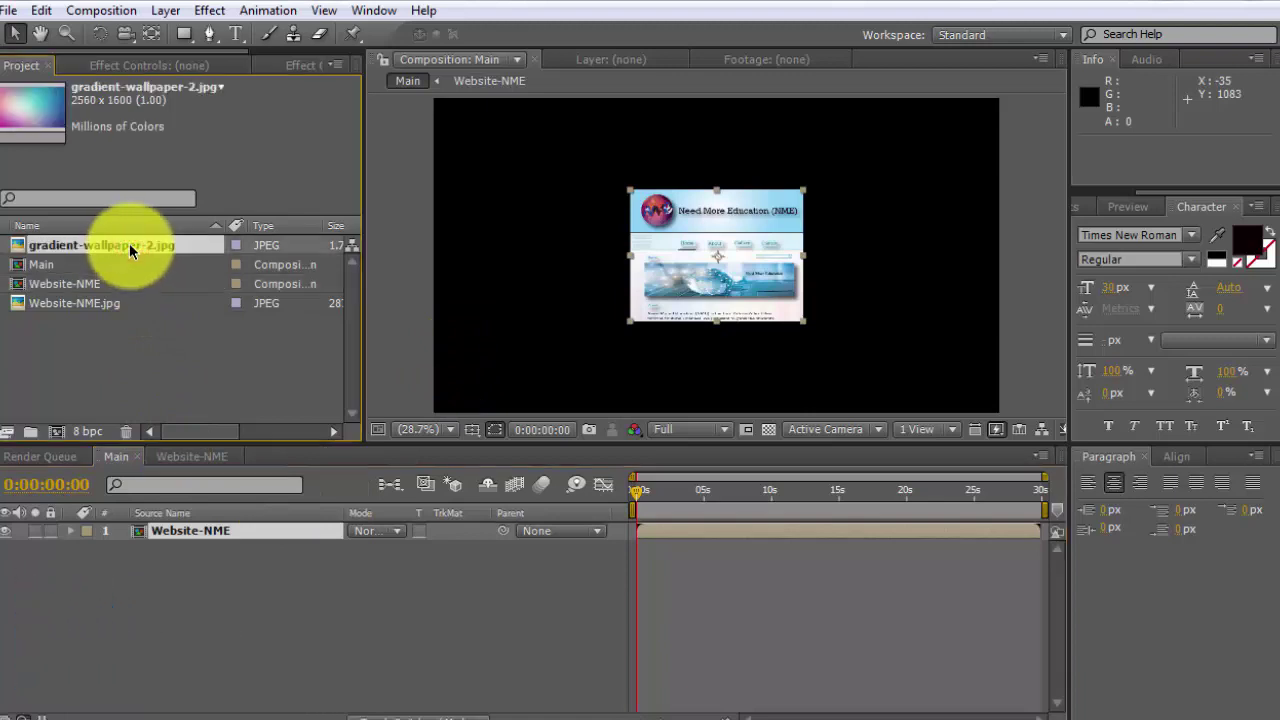
pyautogui.moveTo(125, 244); pyautogui.dragTo(193, 554)
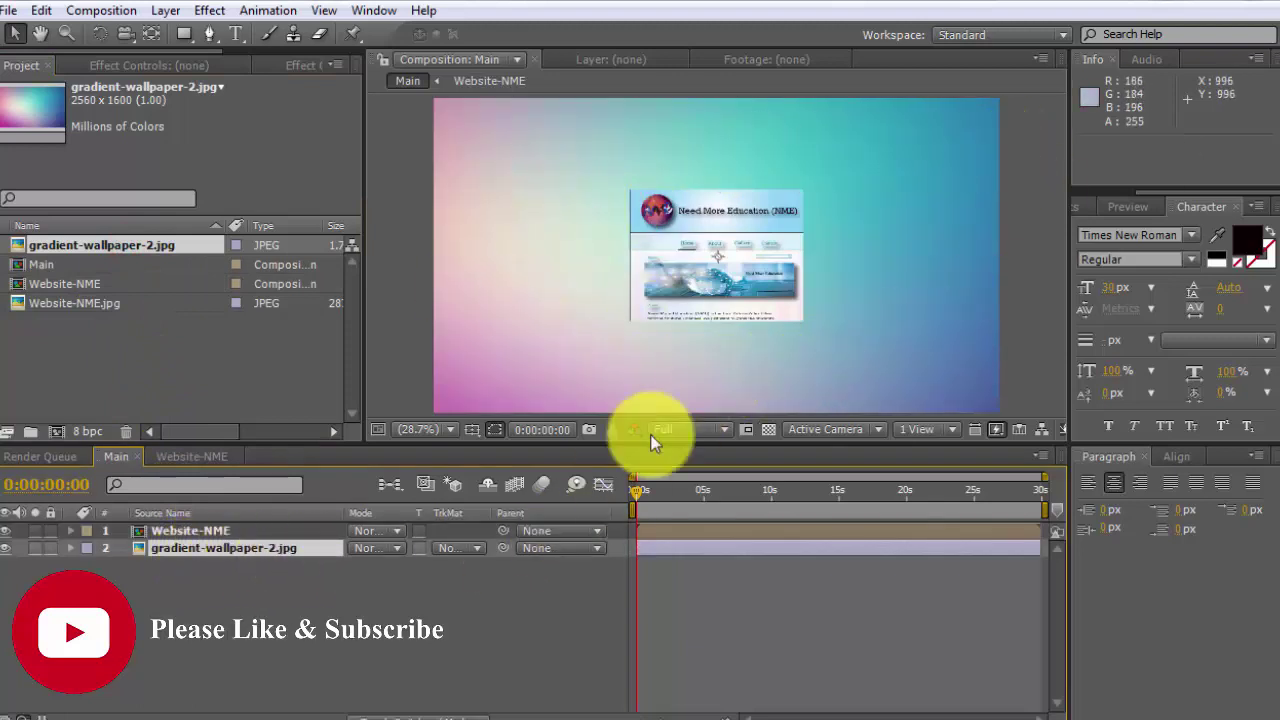
pyautogui.click(291, 597)
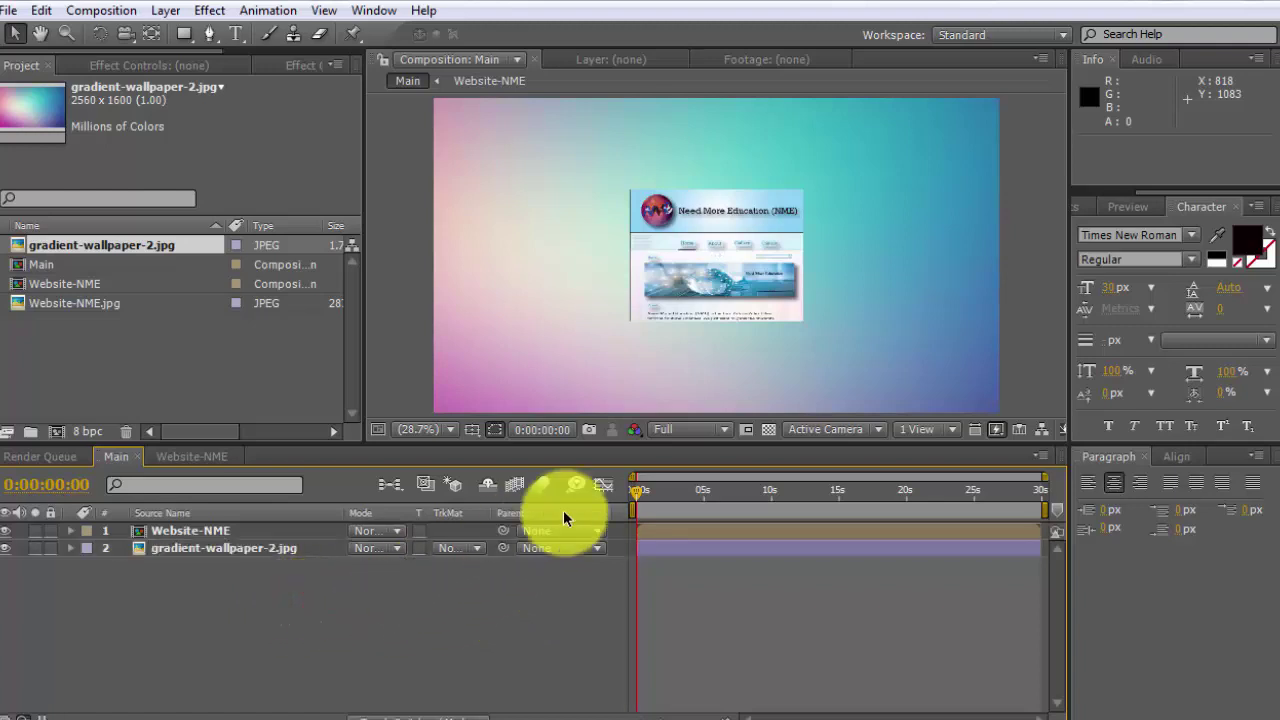
# Scale the Website-NME layer up to about 165%
pyautogui.click(247, 532)
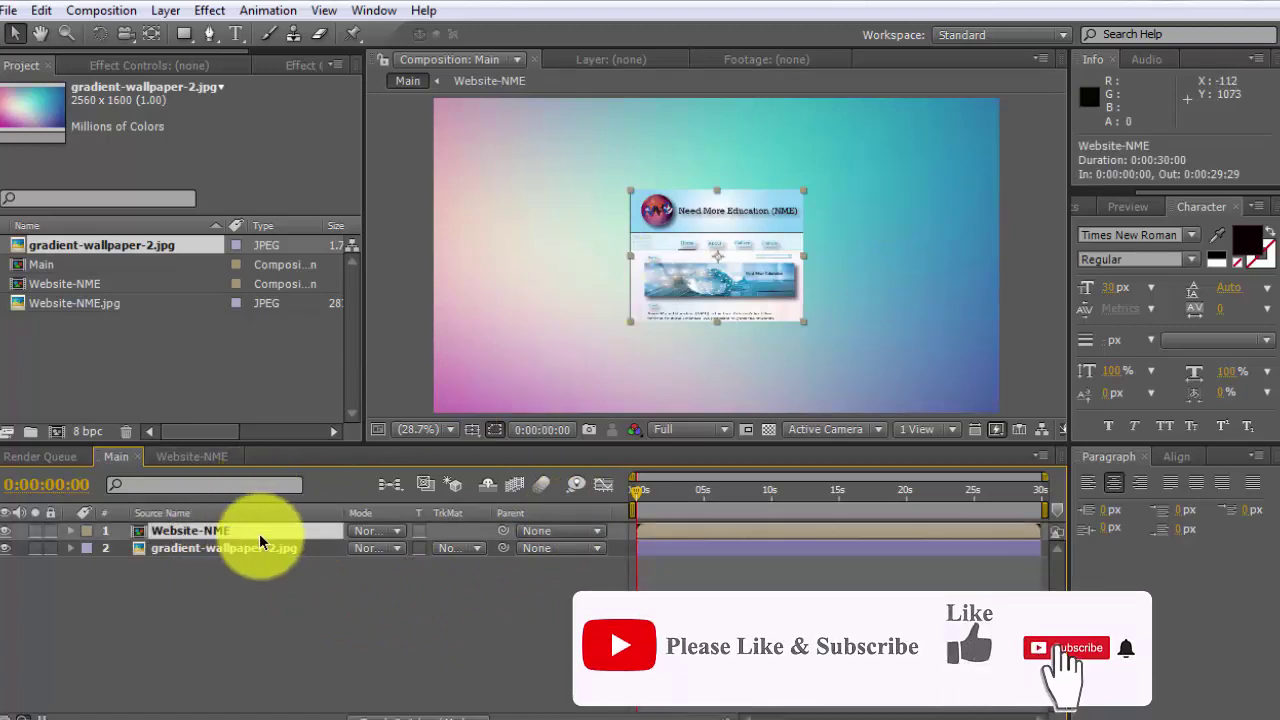
pyautogui.press('s')
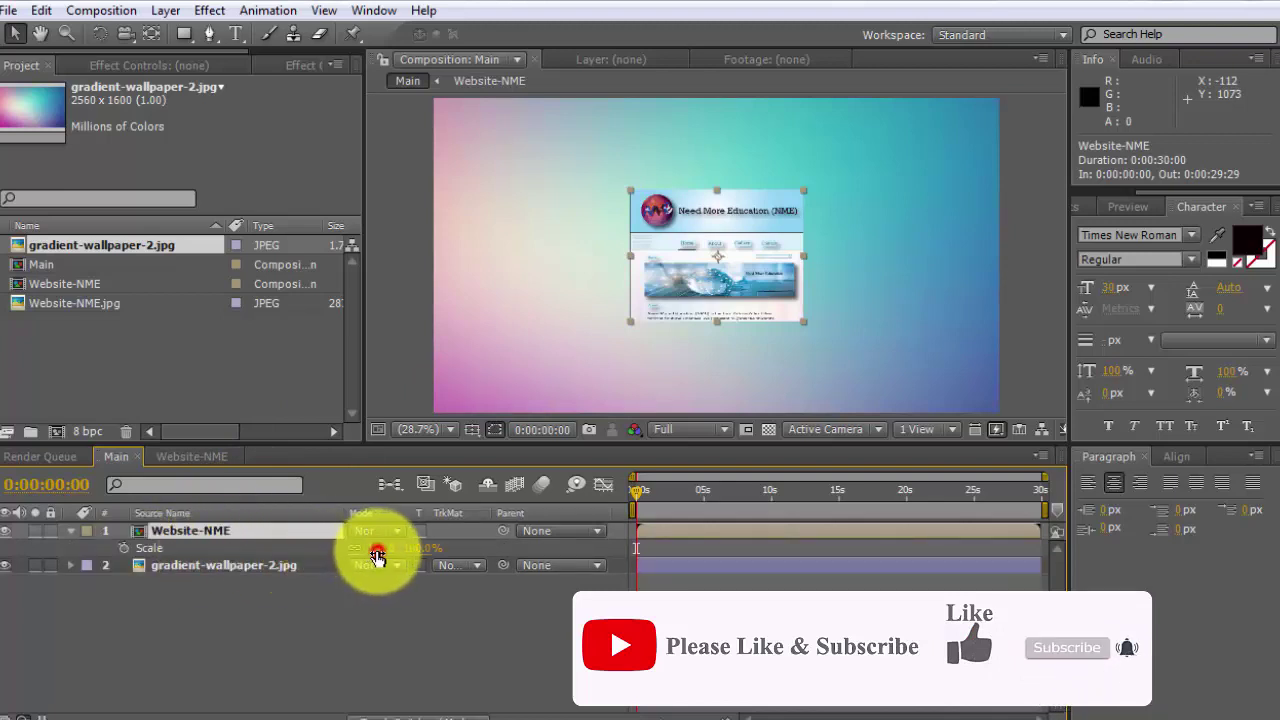
pyautogui.moveTo(380, 549)
pyautogui.mouseDown()
pyautogui.moveTo(408, 551)
pyautogui.moveTo(374, 549)
pyautogui.moveTo(389, 552)
pyautogui.mouseUp()
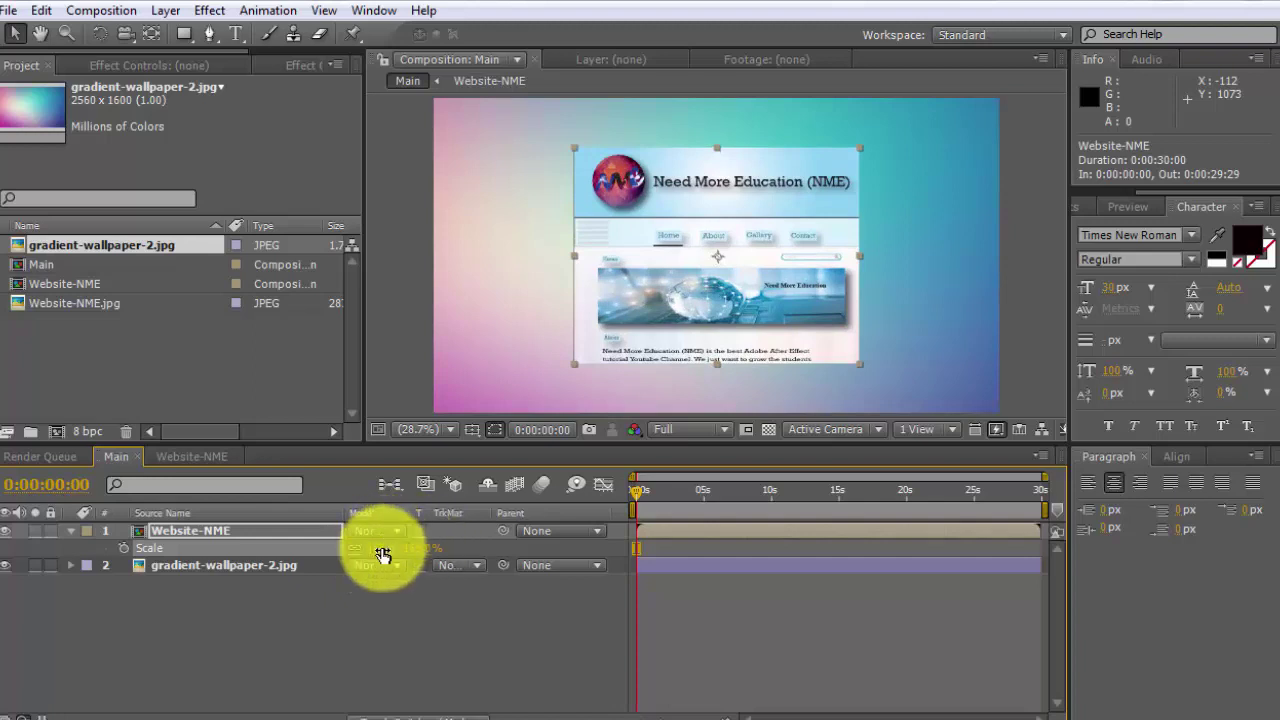
pyautogui.click(69, 531)
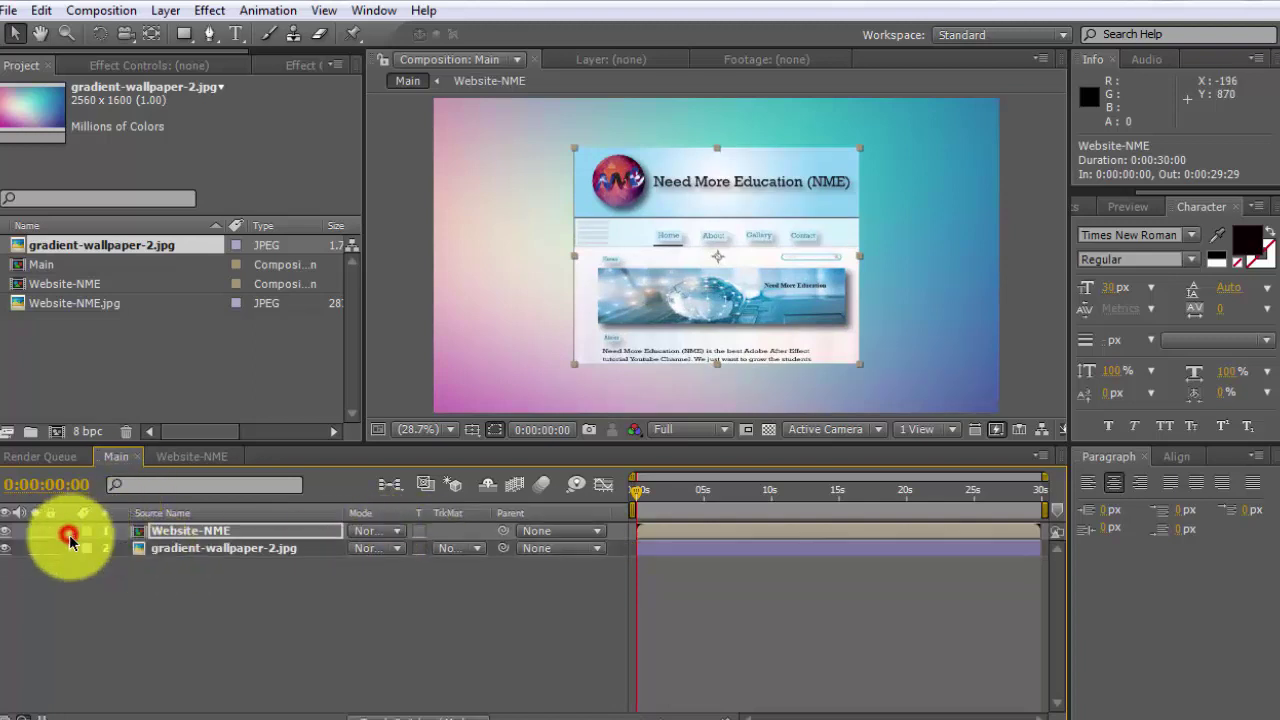
pyautogui.click(310, 598)
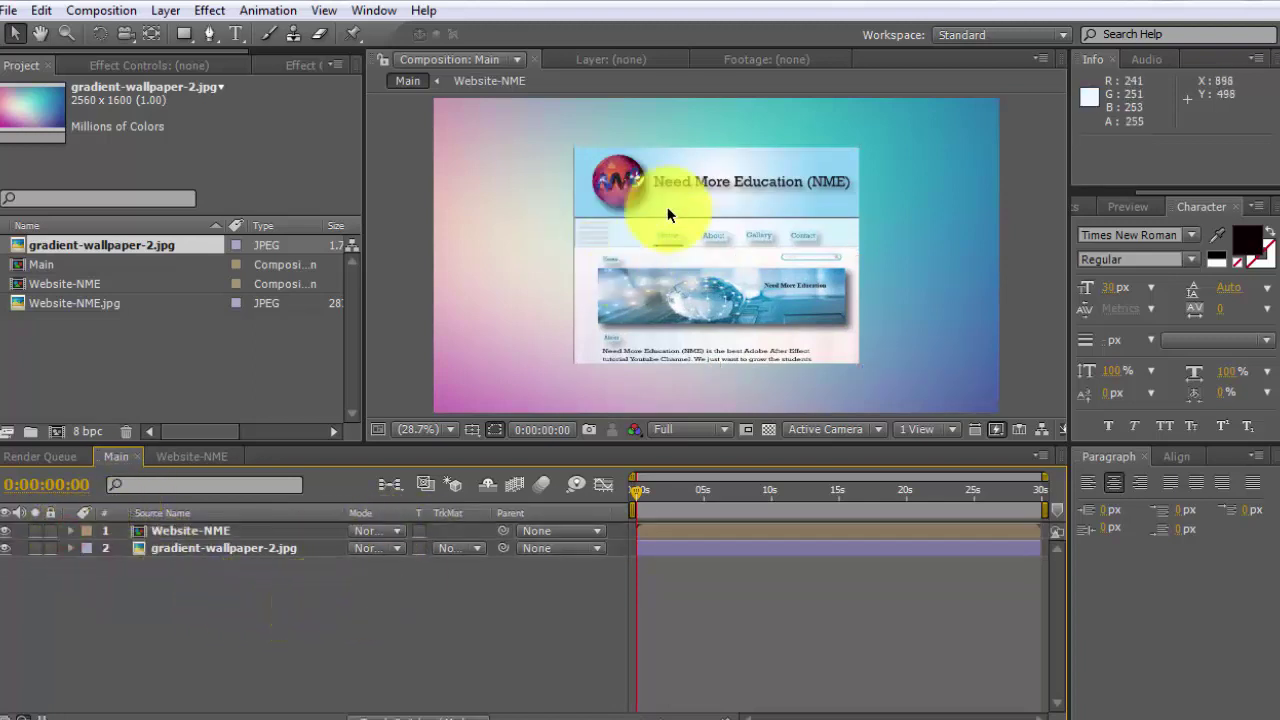
# Show the layer switches and turn Website-NME into a 3D layer
pyautogui.click(175, 531)
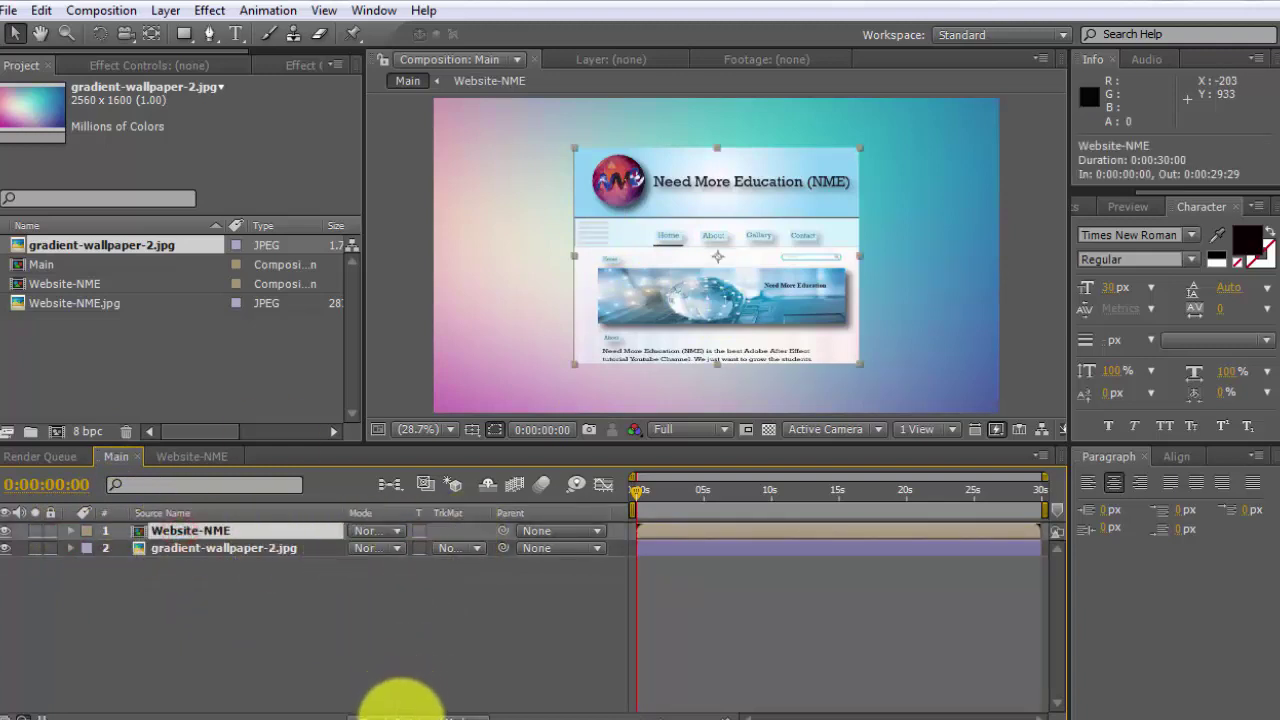
pyautogui.click(400, 716)
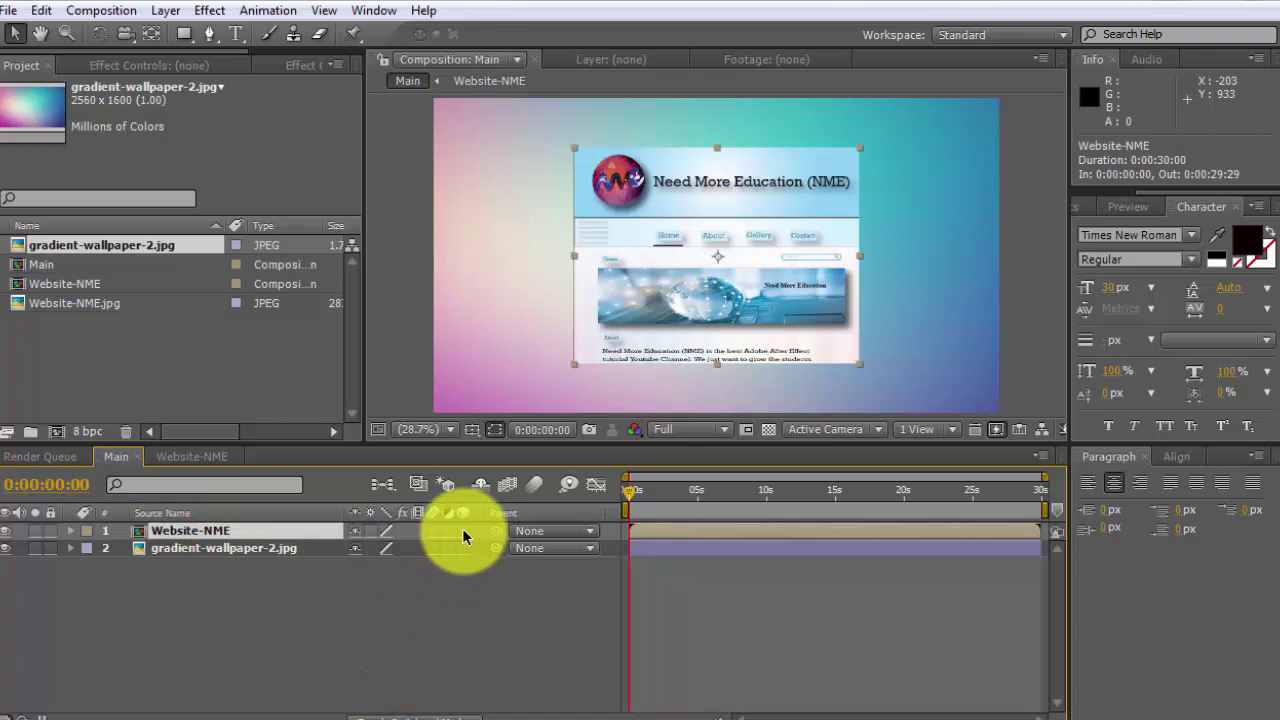
pyautogui.click(462, 530)
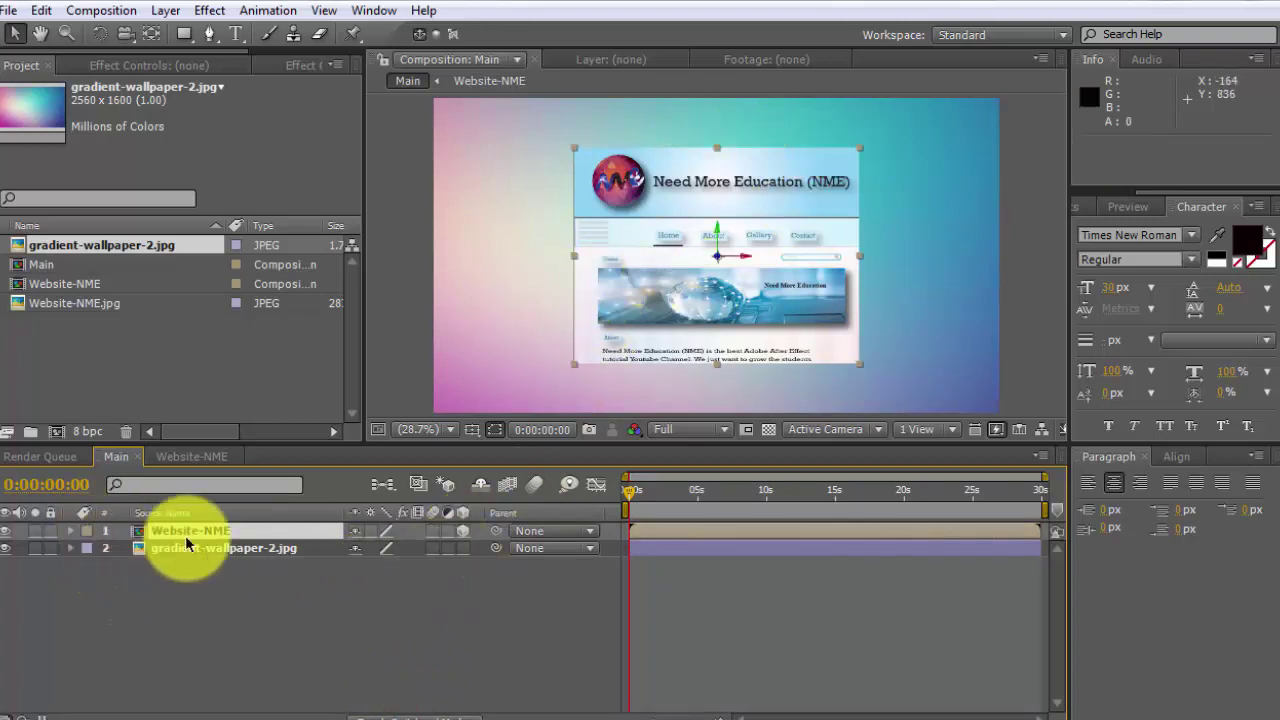
# Rotate the Website-NME layer to -20° in X, -30° in Y and -17° in Z
pyautogui.press('r')
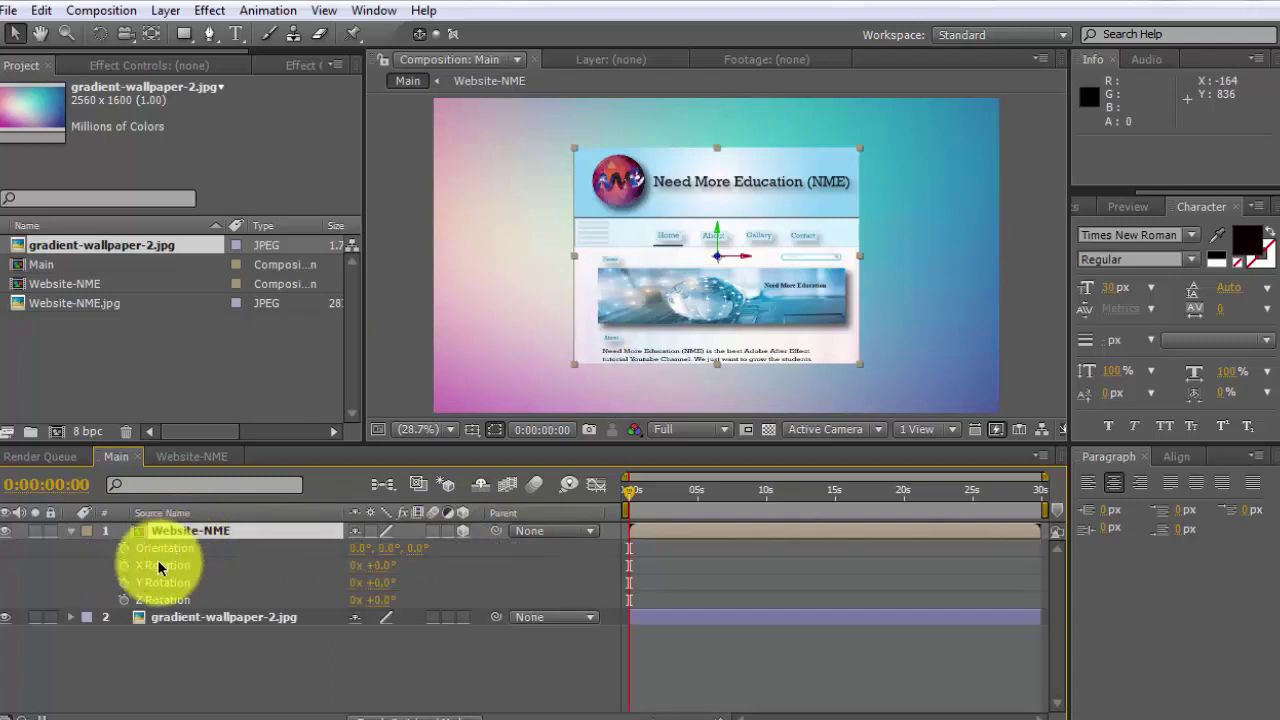
pyautogui.click(383, 565)
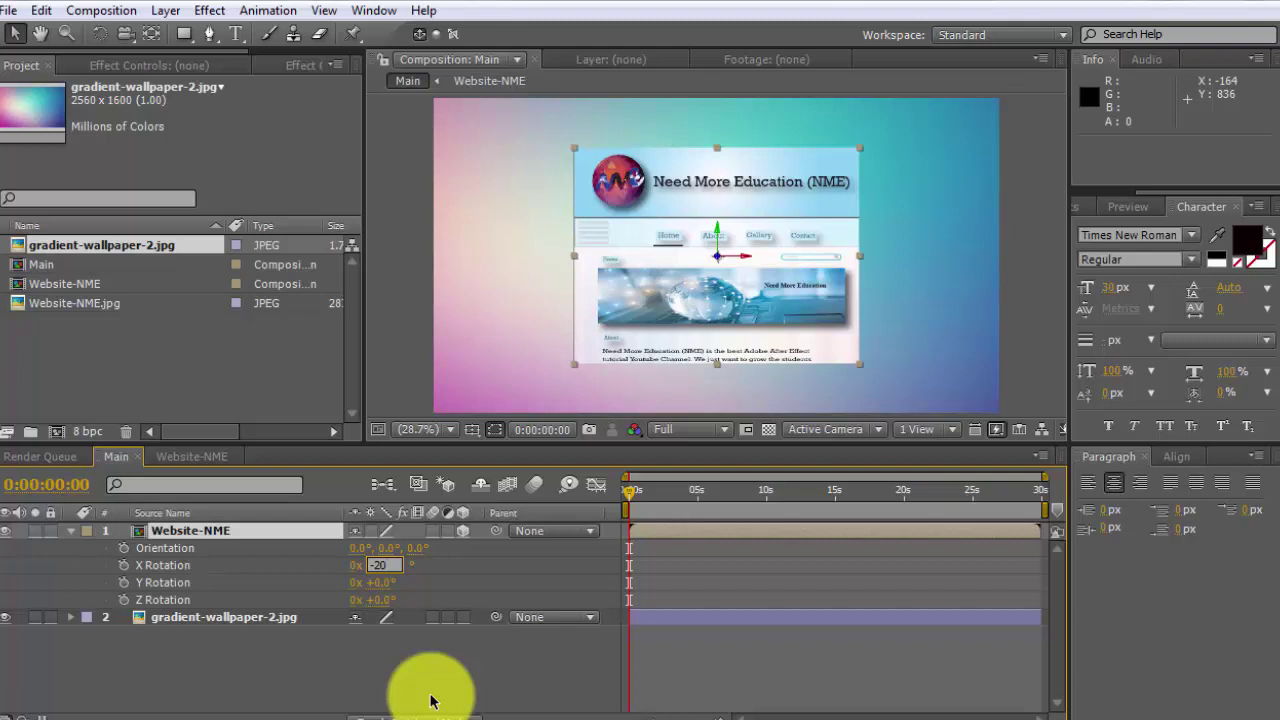
pyautogui.write('-20')
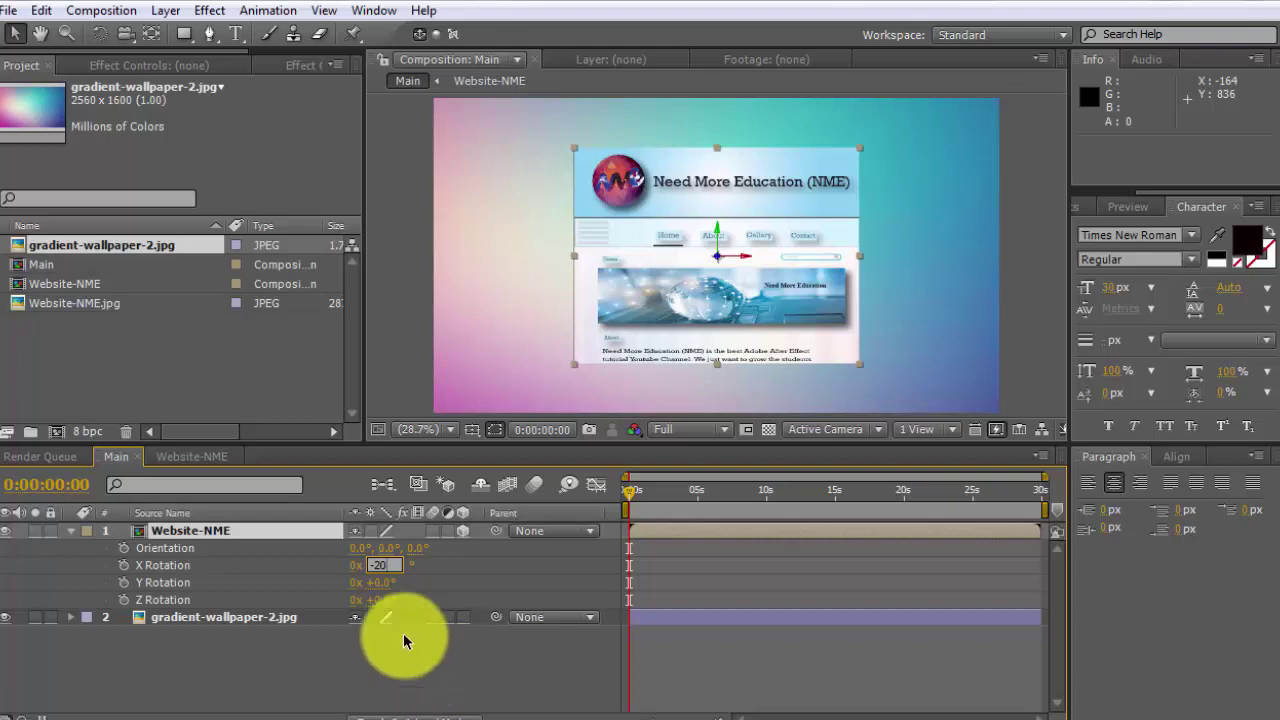
pyautogui.click(381, 582)
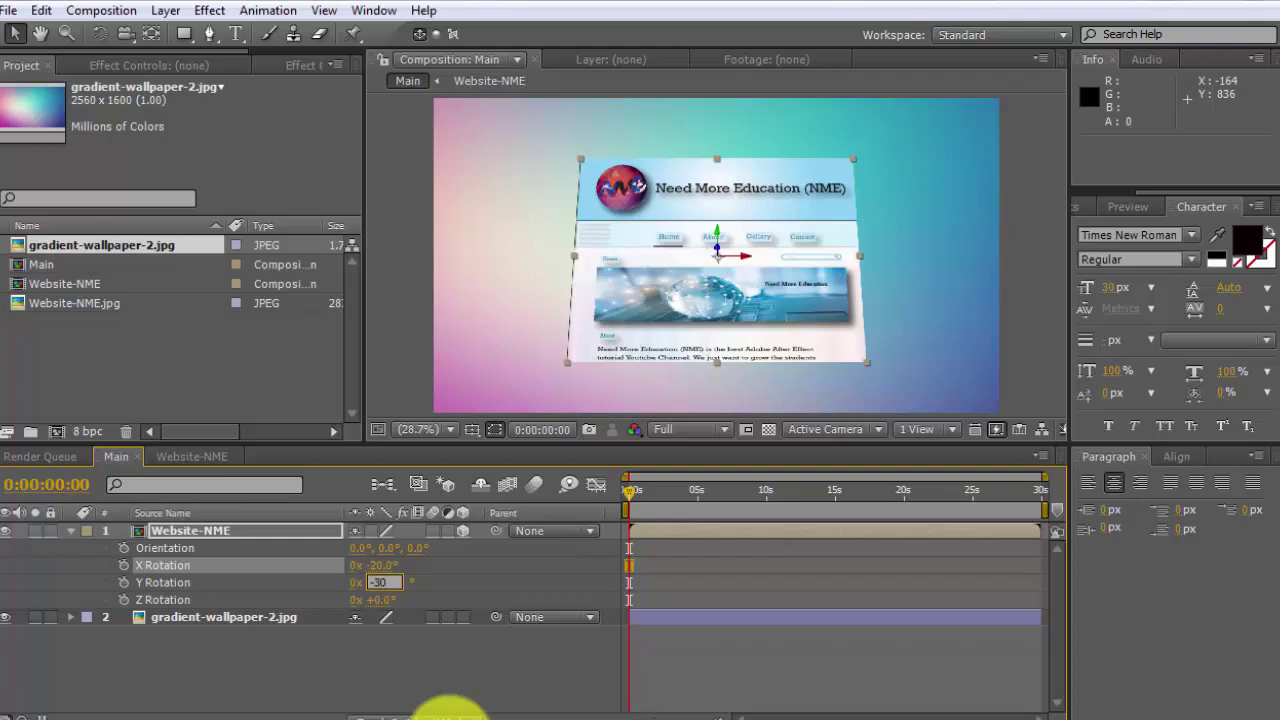
pyautogui.write('-30')
pyautogui.press('Return')
pyautogui.click(383, 598)
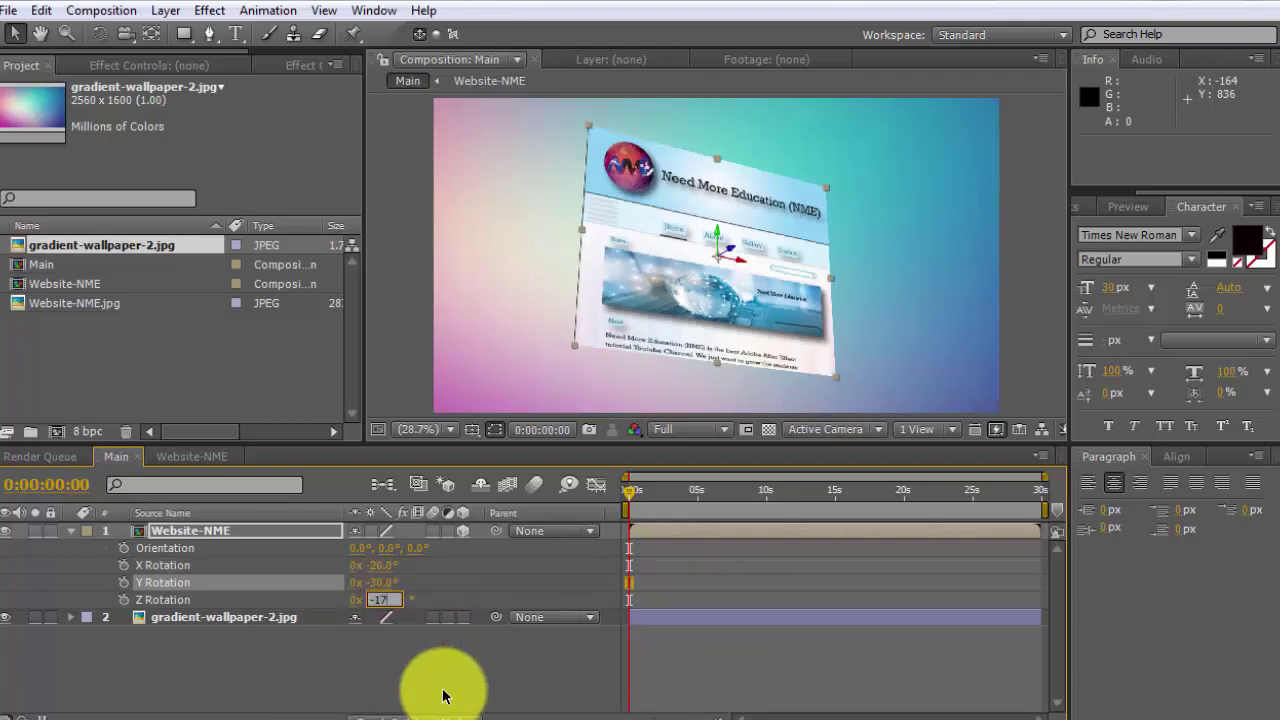
pyautogui.press('Return')
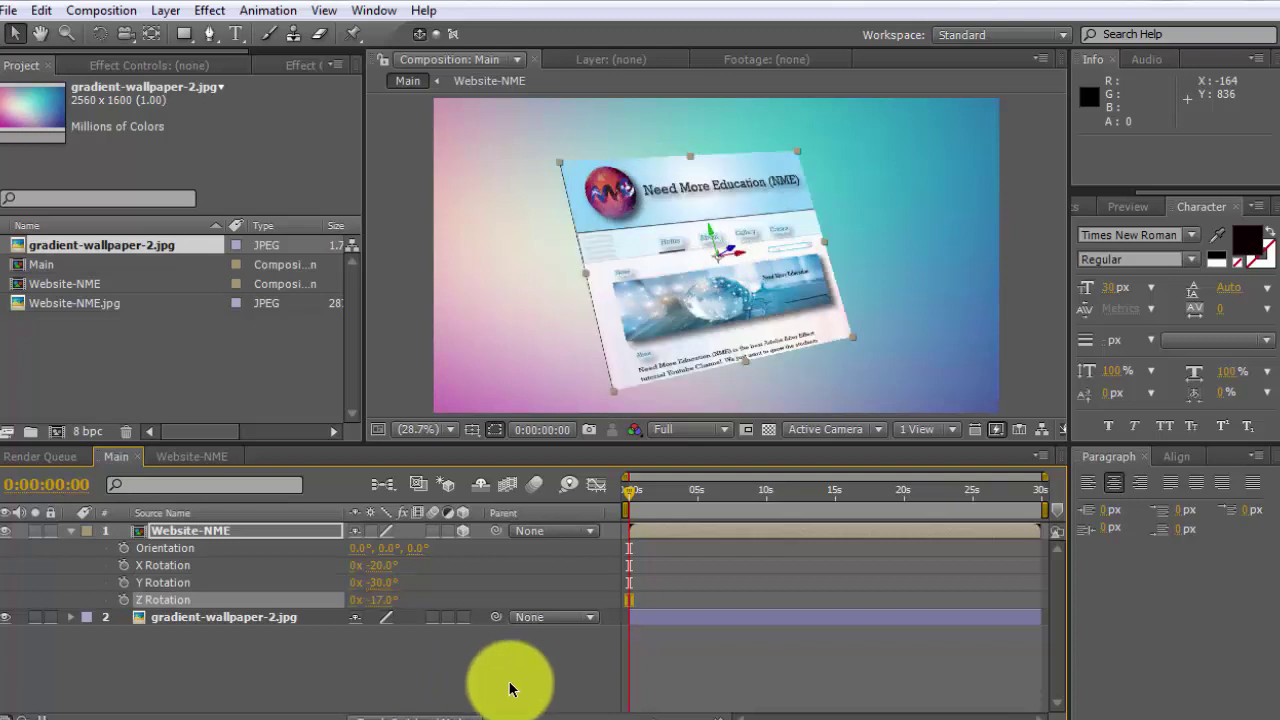
pyautogui.click(408, 667)
pyautogui.click(72, 530)
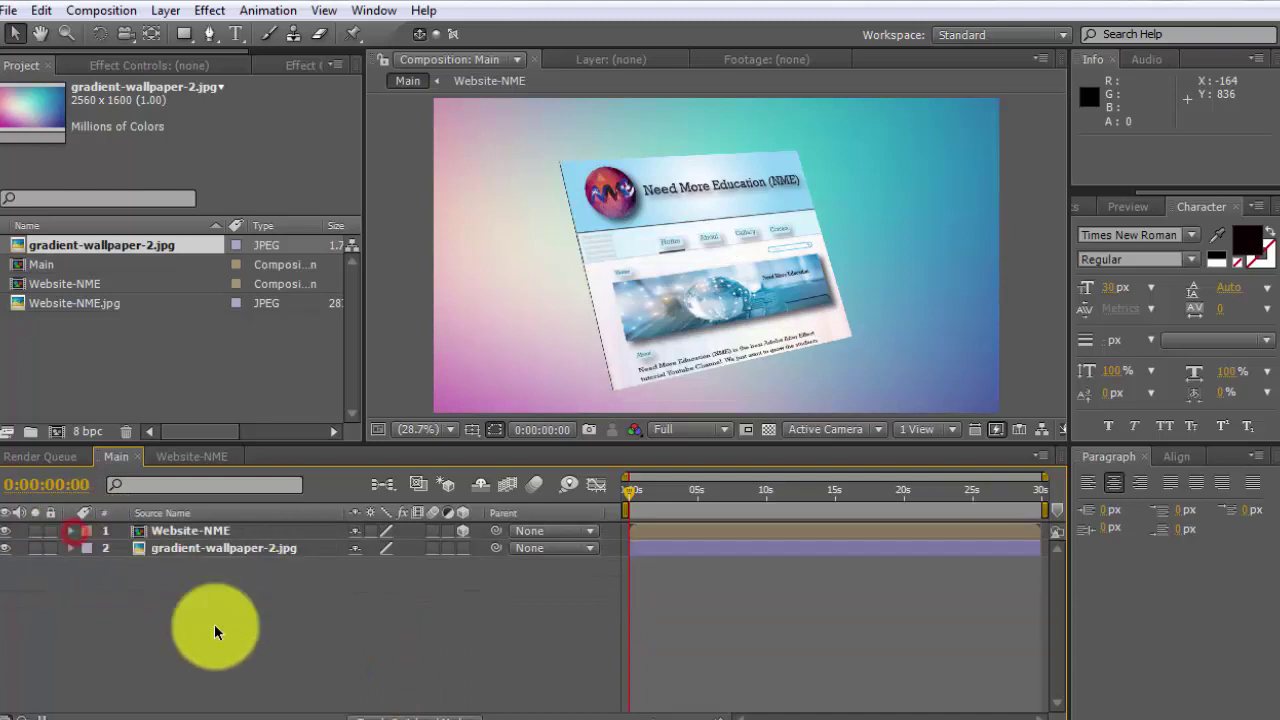
# Move the Website-NME layer in 3D space beyond the frame's right edge, to about 2863.5, 239.5, 1278.9
pyautogui.click(648, 278)
pyautogui.moveTo(722, 260); pyautogui.dragTo(657, 286)
pyautogui.scroll(1, 657, 286)
pyautogui.scroll(-2, 668, 293)
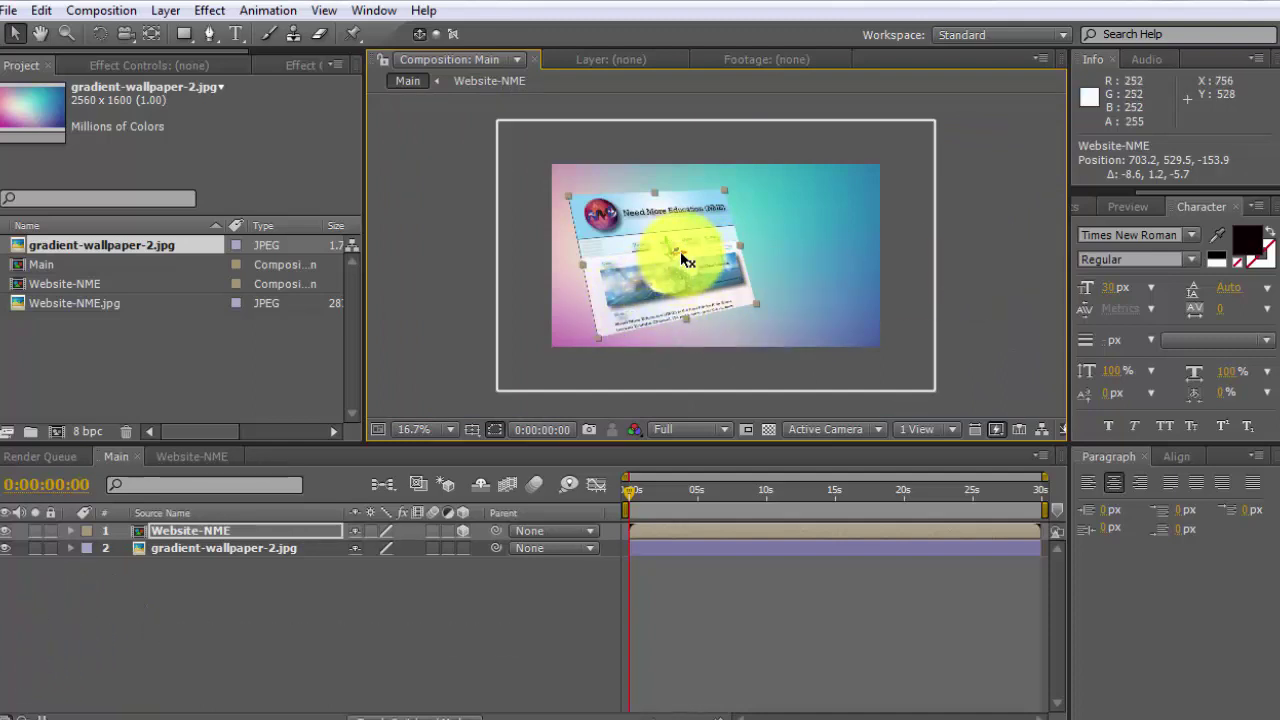
pyautogui.moveTo(665, 247); pyautogui.dragTo(1128, 200)
pyautogui.click(228, 586)
# Keyframe the Website-NME layer's position from its off-screen start at 0:00:00:00 to 674.4, 533.4, -173.1 at 0:00:00:16
pyautogui.click(238, 530)
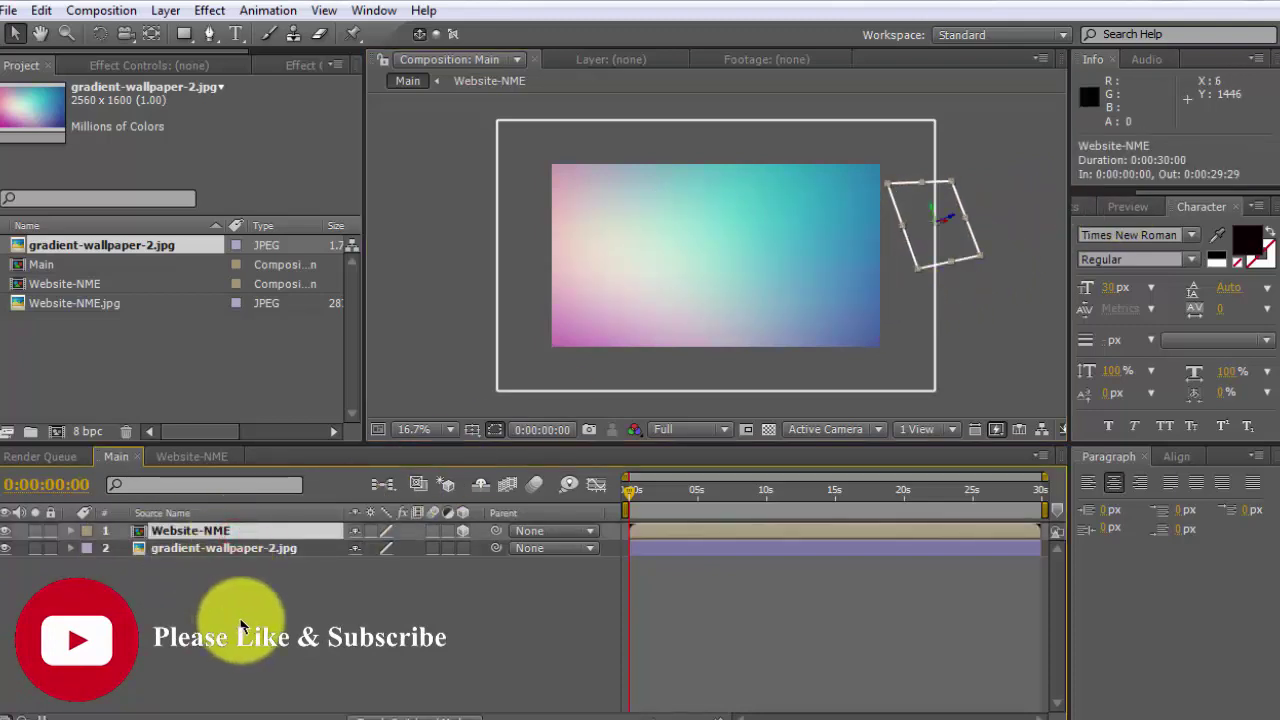
pyautogui.press('p')
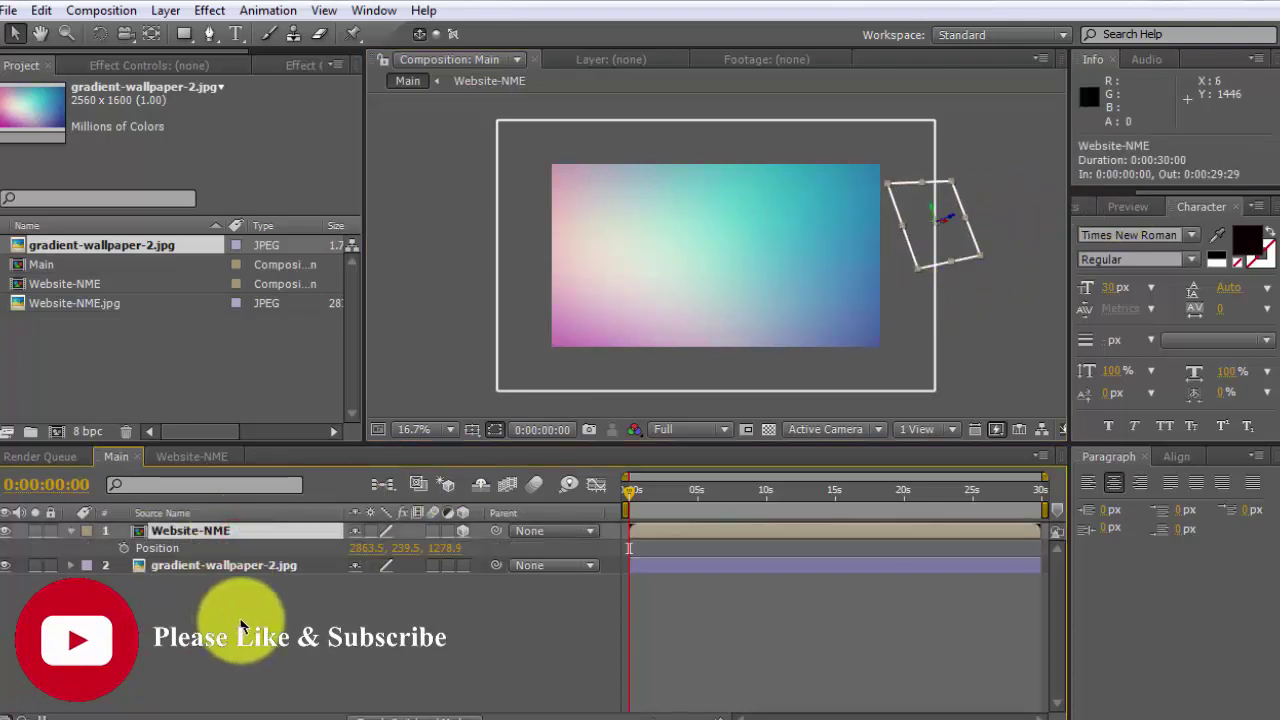
pyautogui.click(124, 549)
pyautogui.click(630, 492)
pyautogui.moveTo(630, 492); pyautogui.dragTo(636, 497)
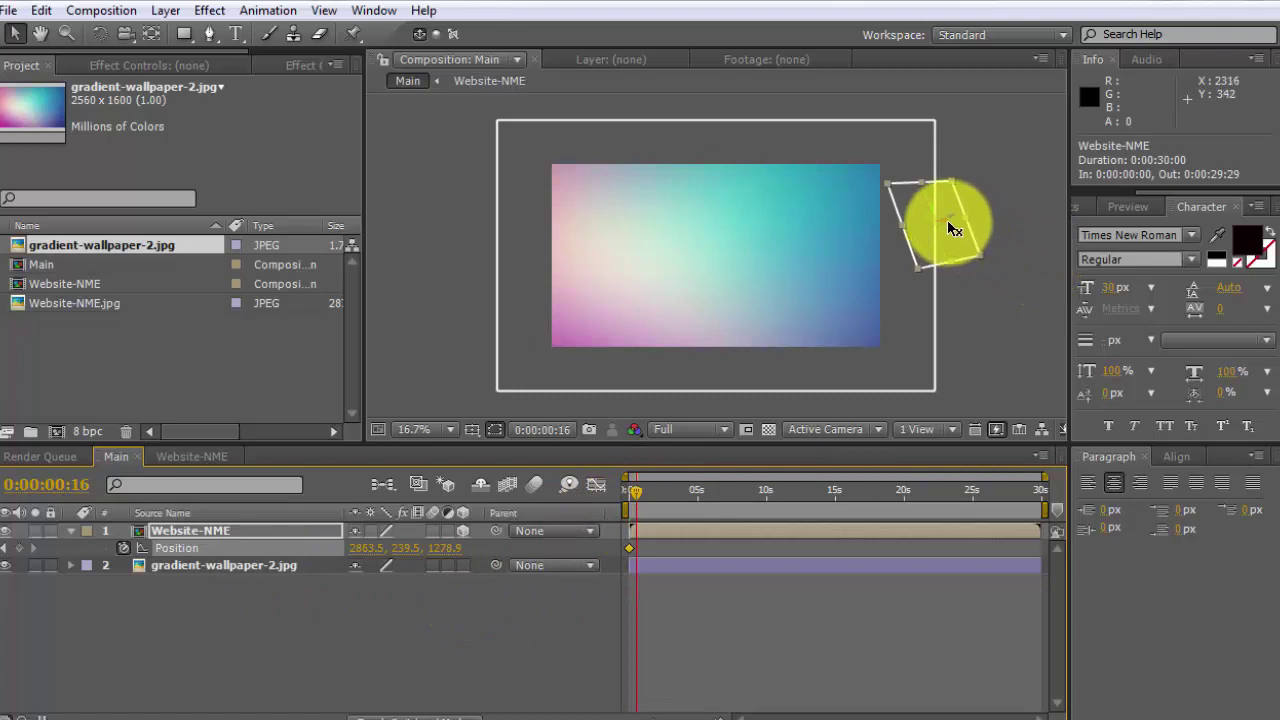
pyautogui.moveTo(948, 228); pyautogui.dragTo(502, 310)
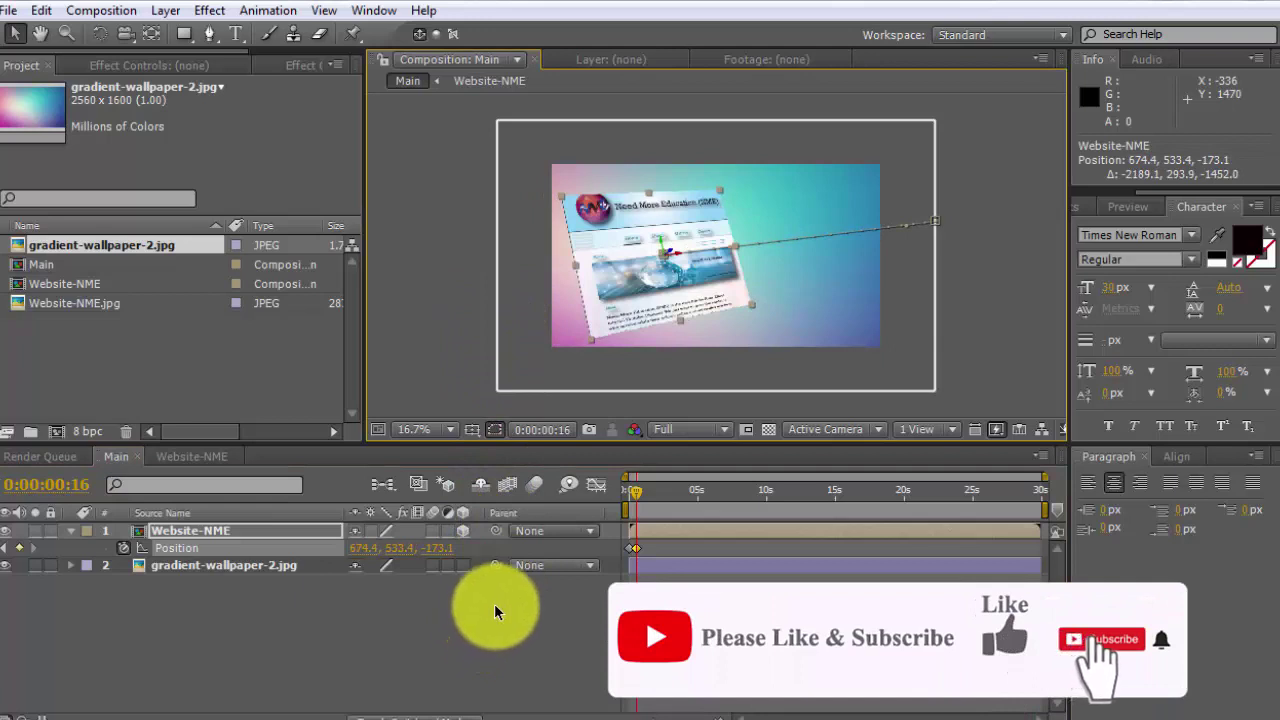
# Apply Easy Ease to both position keyframes of the Website-NME layer
pyautogui.moveTo(708, 549); pyautogui.dragTo(607, 542)
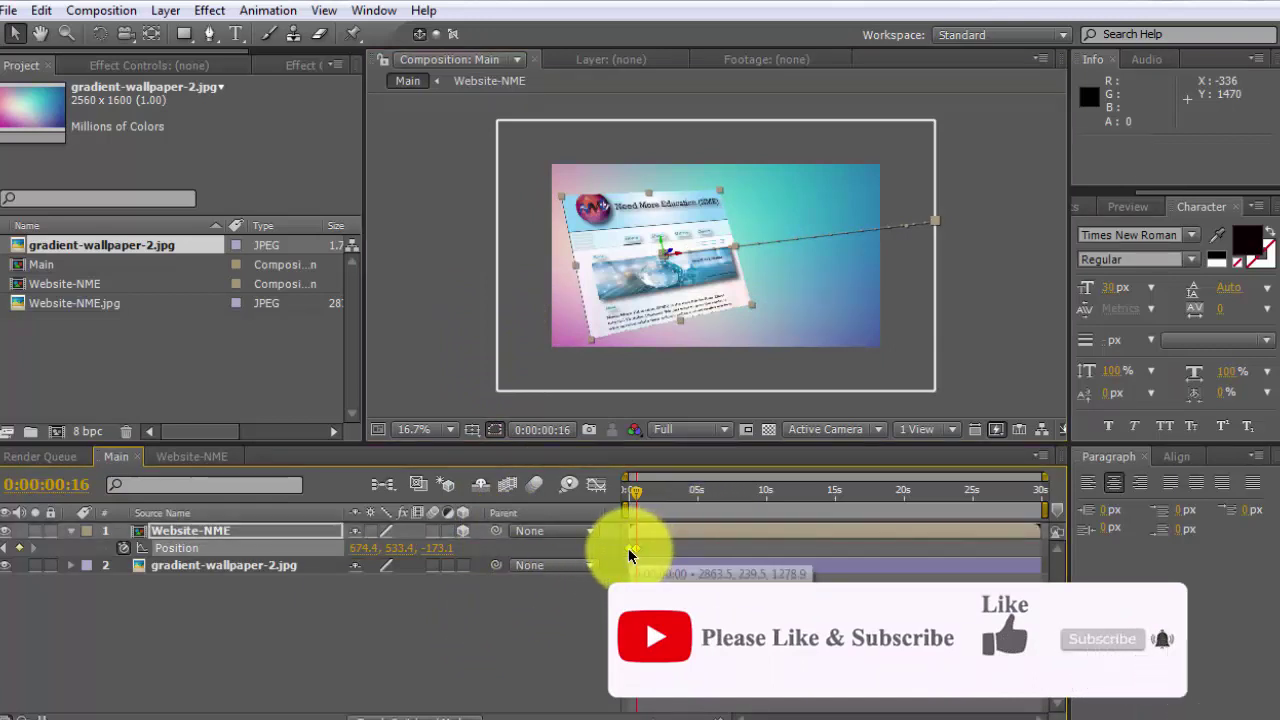
pyautogui.rightClick(628, 548)
pyautogui.moveTo(700, 716)
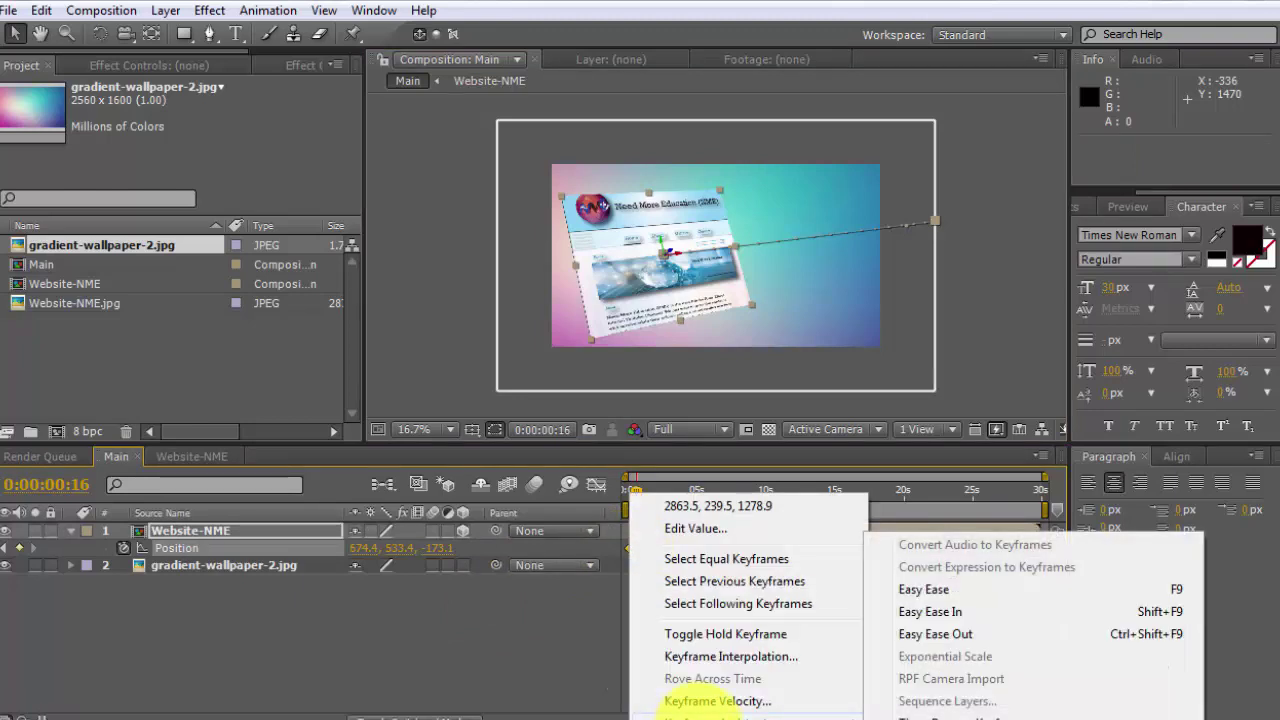
pyautogui.click(567, 644)
pyautogui.moveTo(691, 549); pyautogui.dragTo(626, 546)
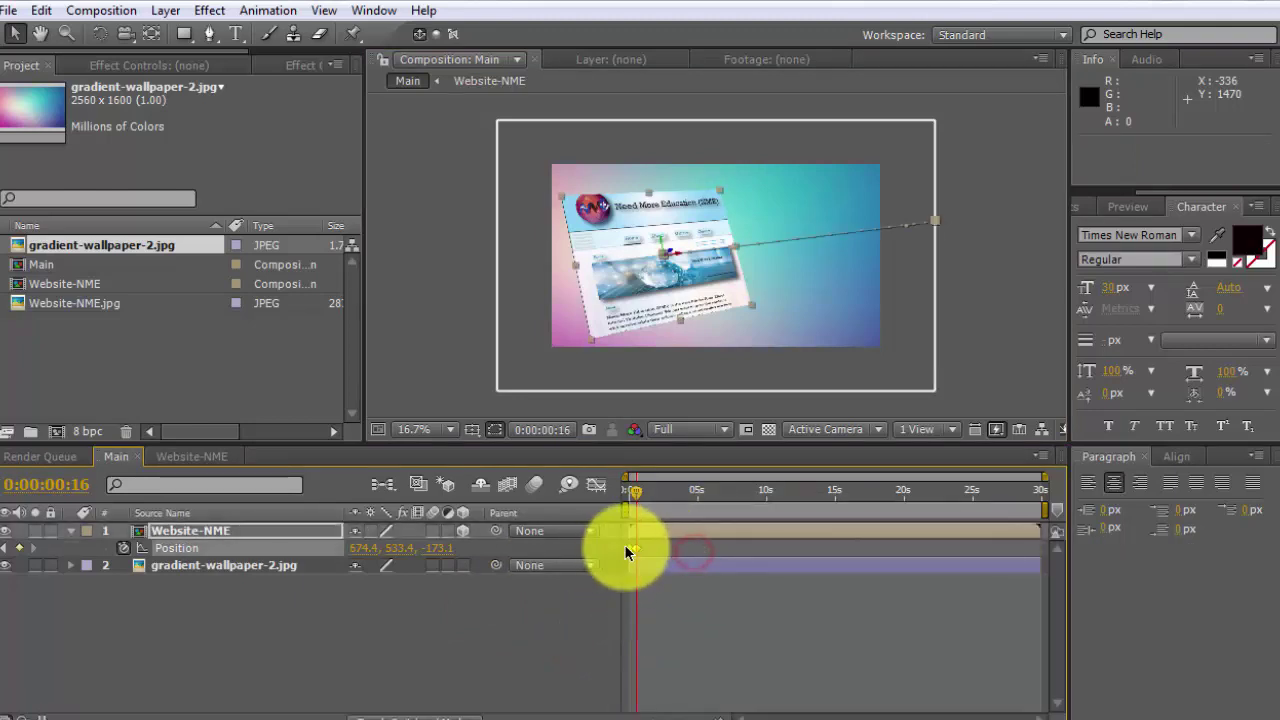
pyautogui.rightClick(632, 549)
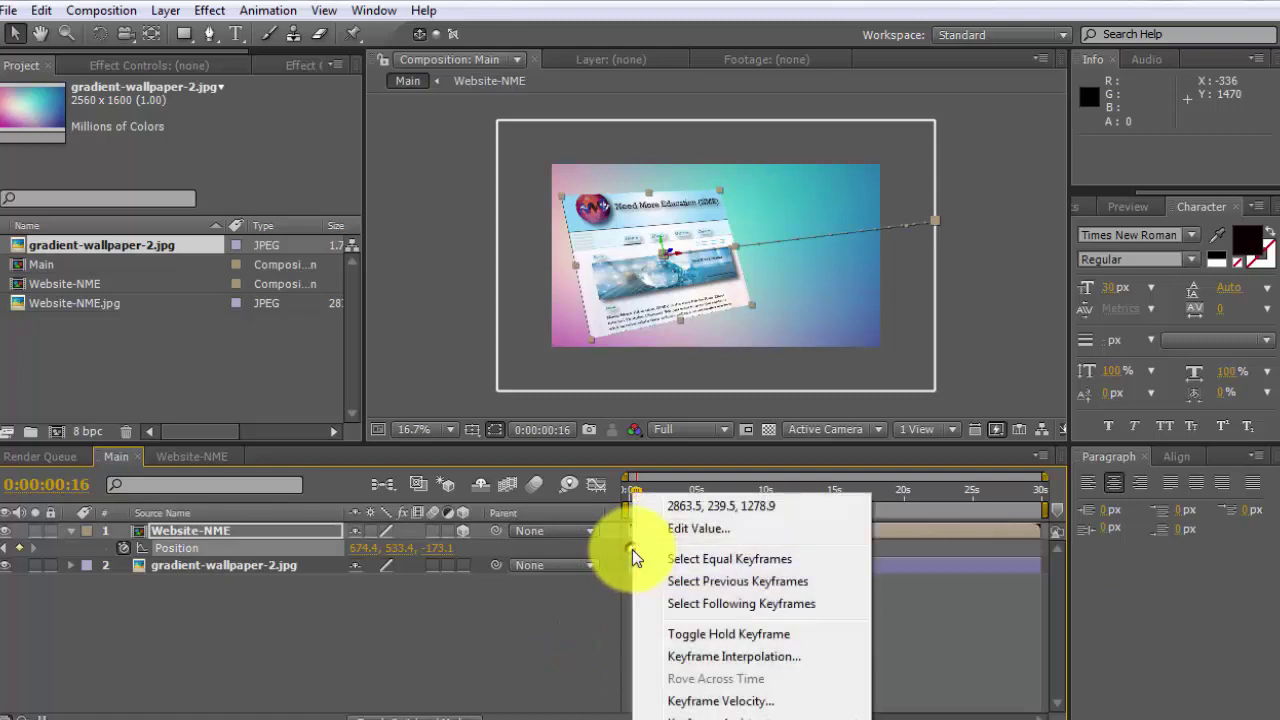
pyautogui.moveTo(725, 714)
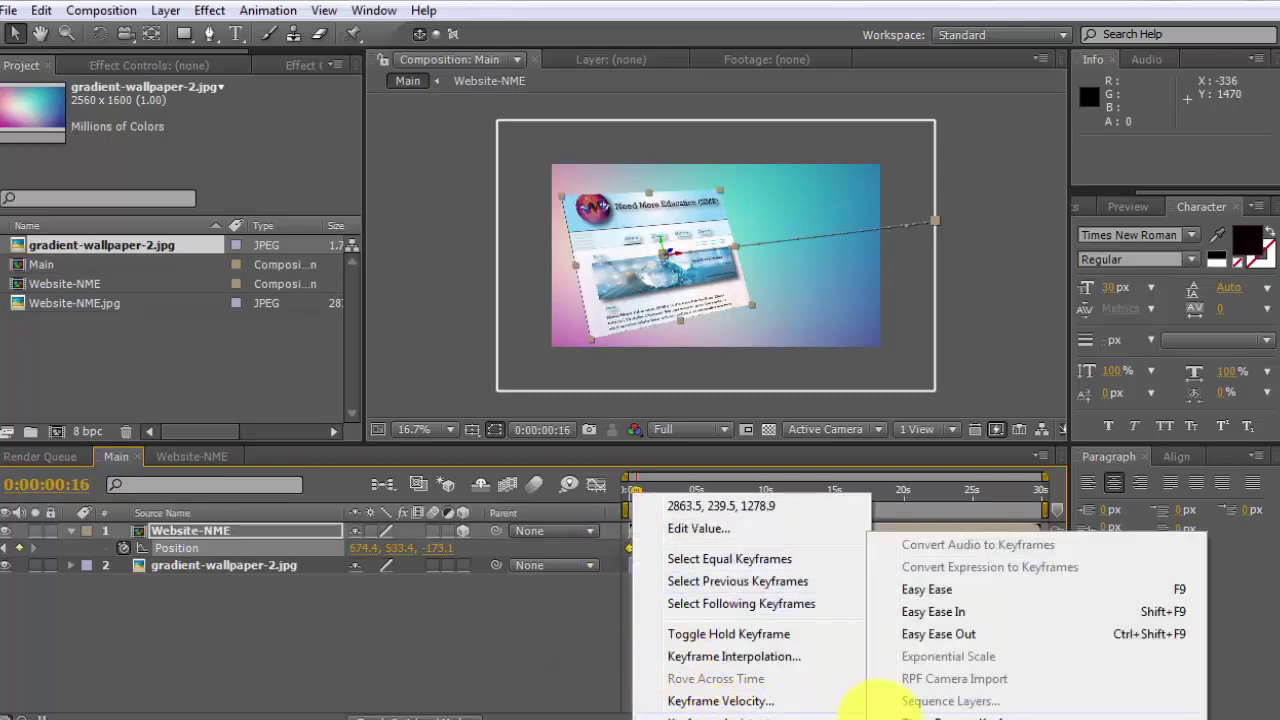
pyautogui.click(909, 590)
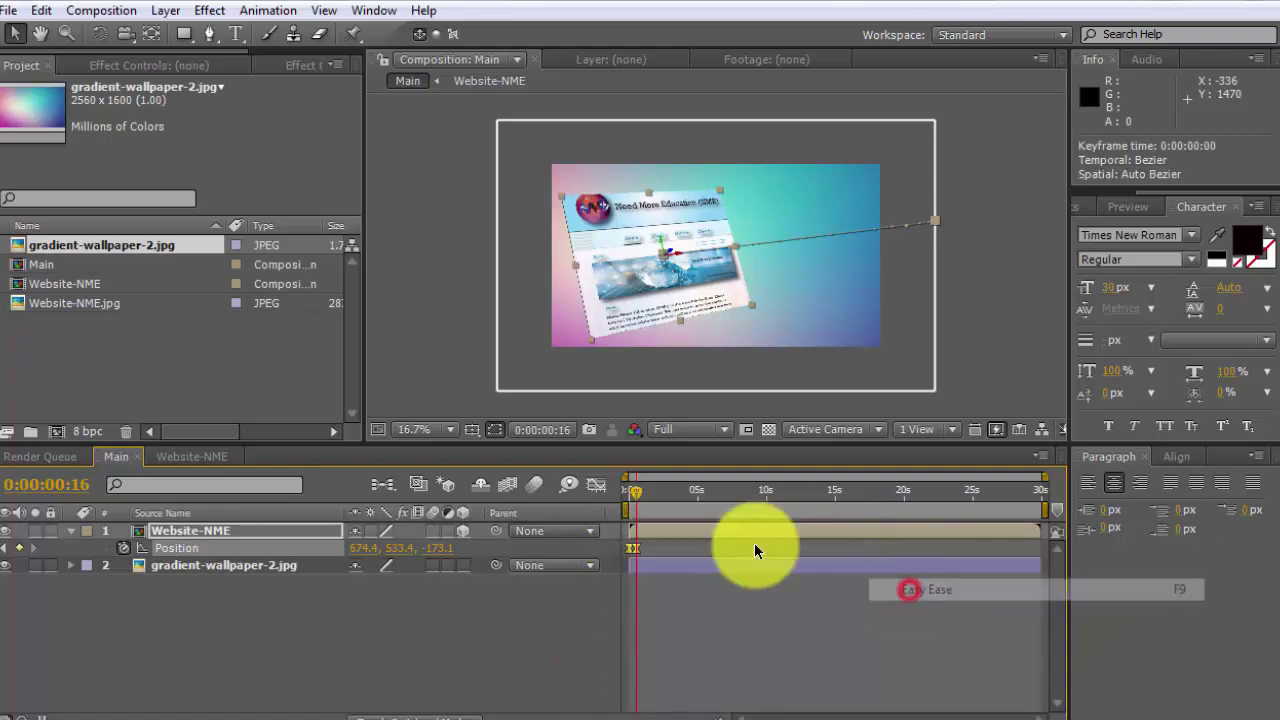
# Reshape the fly-in's speed curve in the Graph Editor by pulling the second position keyframe's ease handle toward the start of the move
pyautogui.click(598, 487)
pyautogui.moveTo(723, 717)
pyautogui.mouseDown()
pyautogui.moveTo(746, 717)
pyautogui.moveTo(735, 717)
pyautogui.mouseUp()
pyautogui.moveTo(820, 646)
pyautogui.mouseDown()
pyautogui.moveTo(624, 594)
pyautogui.moveTo(667, 600)
pyautogui.moveTo(643, 601)
pyautogui.moveTo(657, 603)
pyautogui.mouseUp()
pyautogui.click(597, 486)
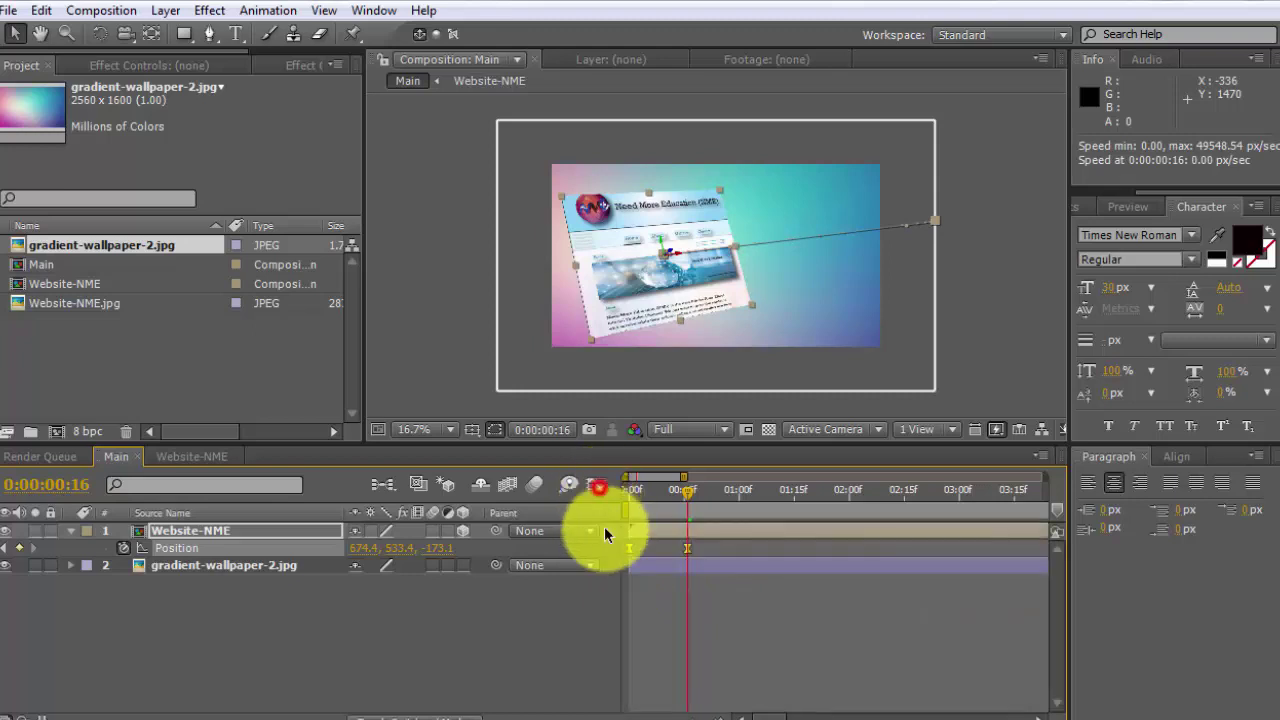
# Collapse the Website-NME properties and preview the fly-in from the start of the Main composition
pyautogui.click(69, 536)
pyautogui.click(191, 603)
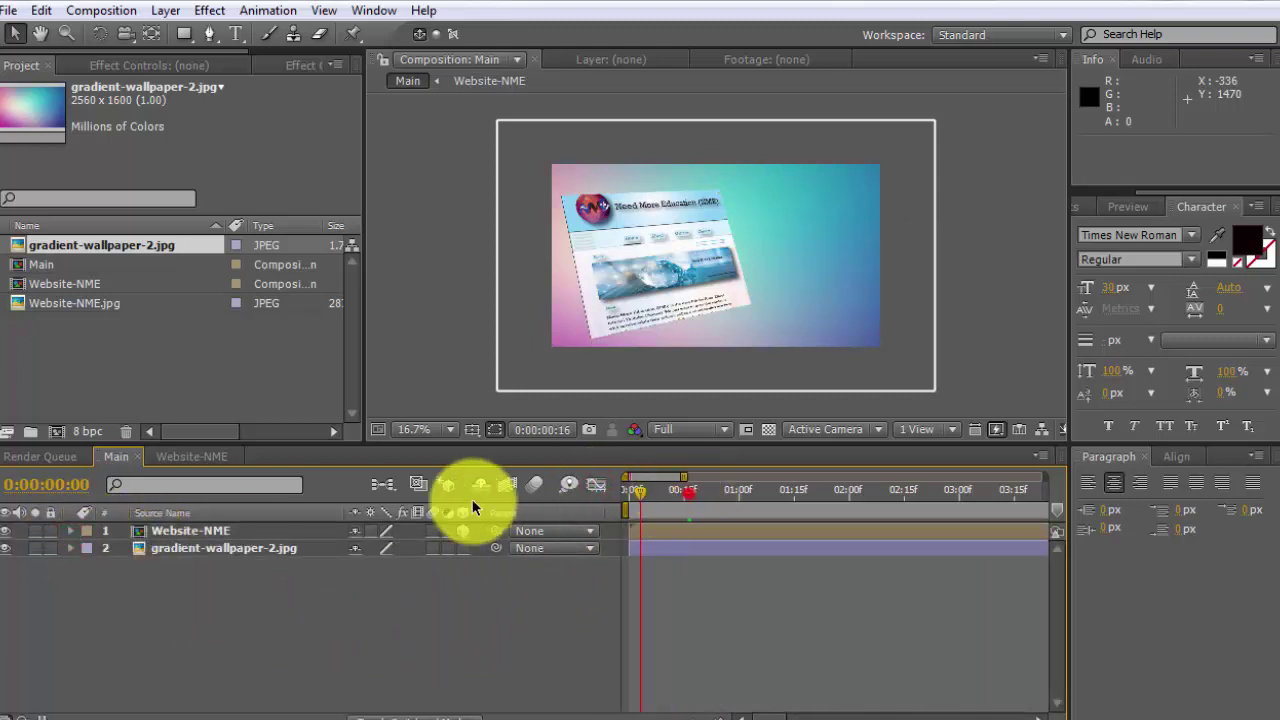
pyautogui.press('Home')
pyautogui.click(491, 662)
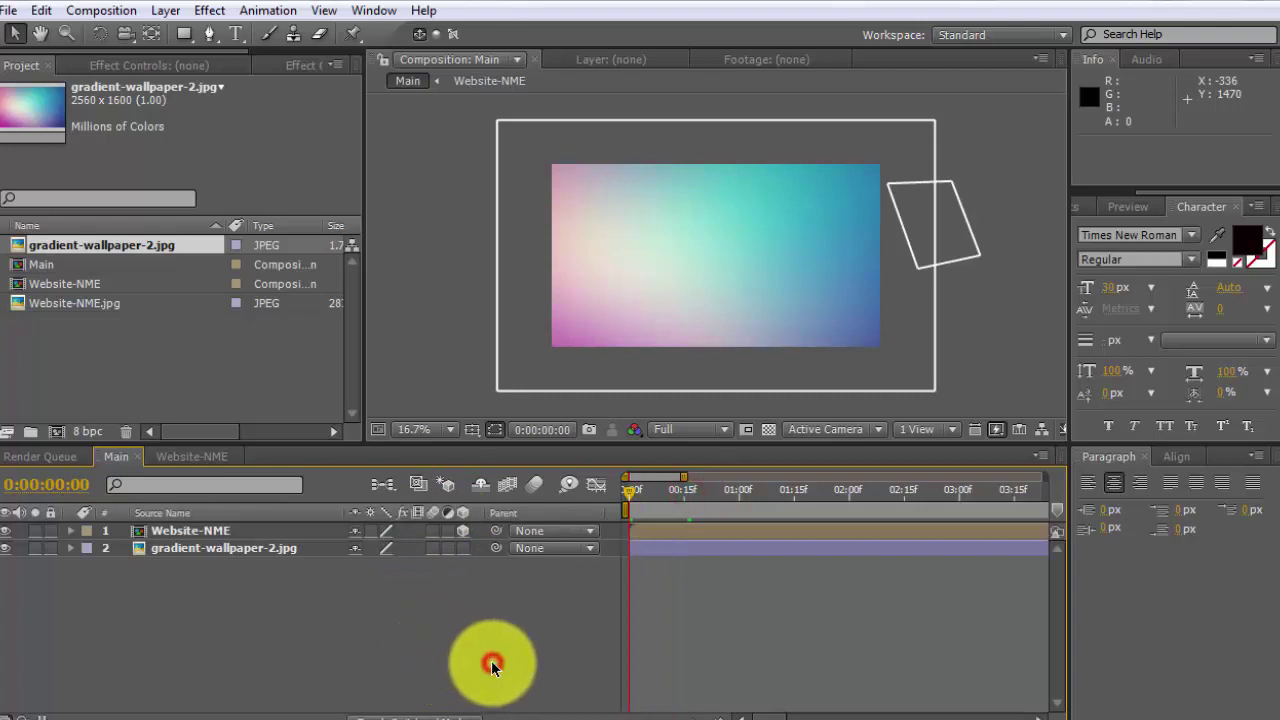
pyautogui.press('space')
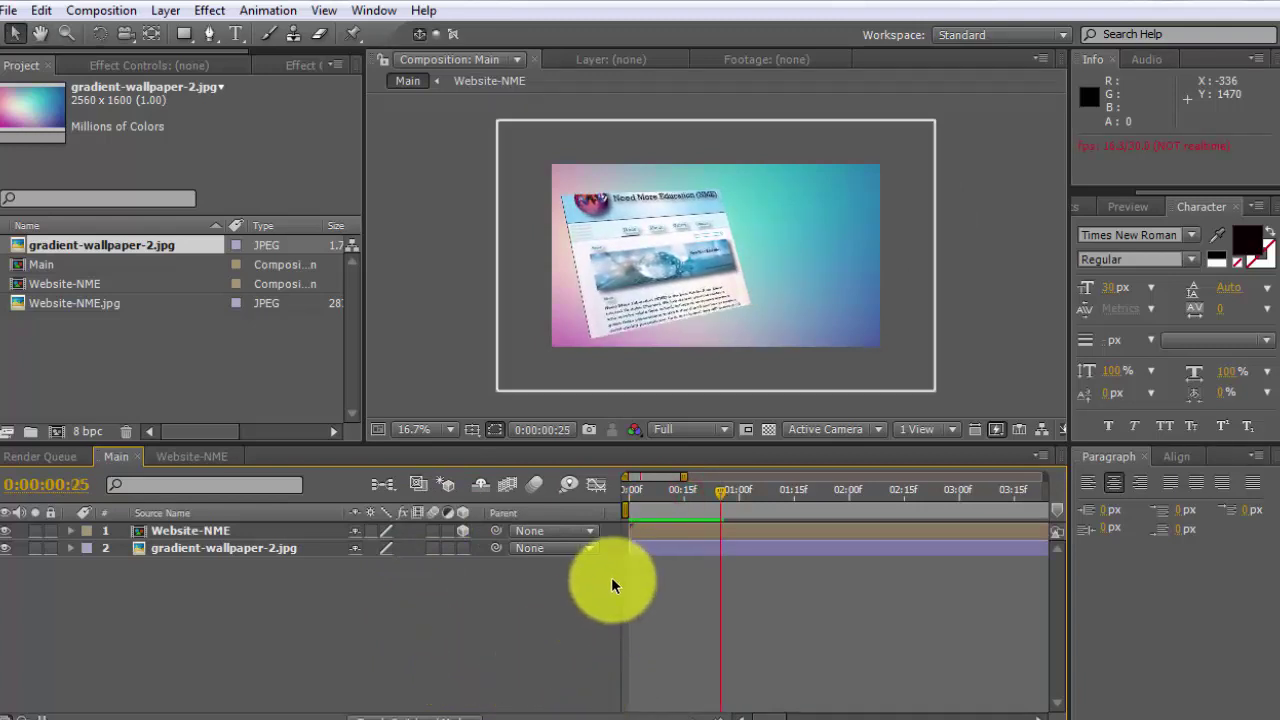
pyautogui.click(715, 495)
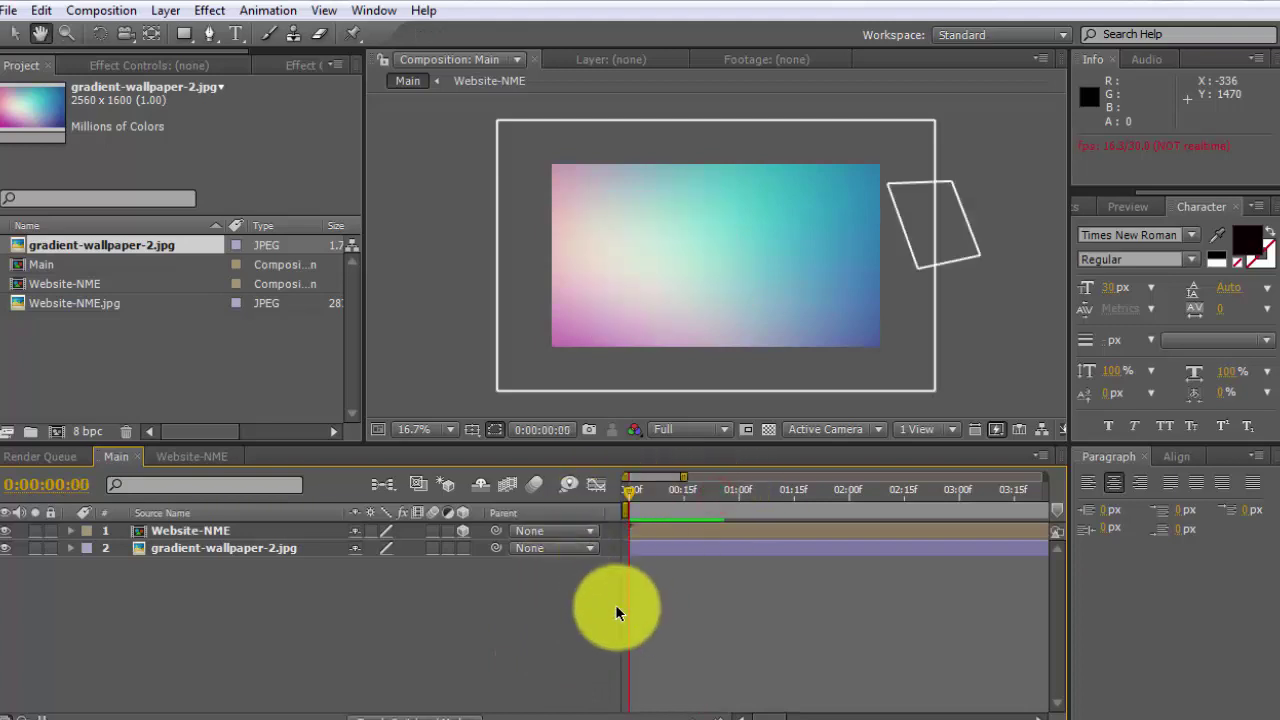
pyautogui.press('space')
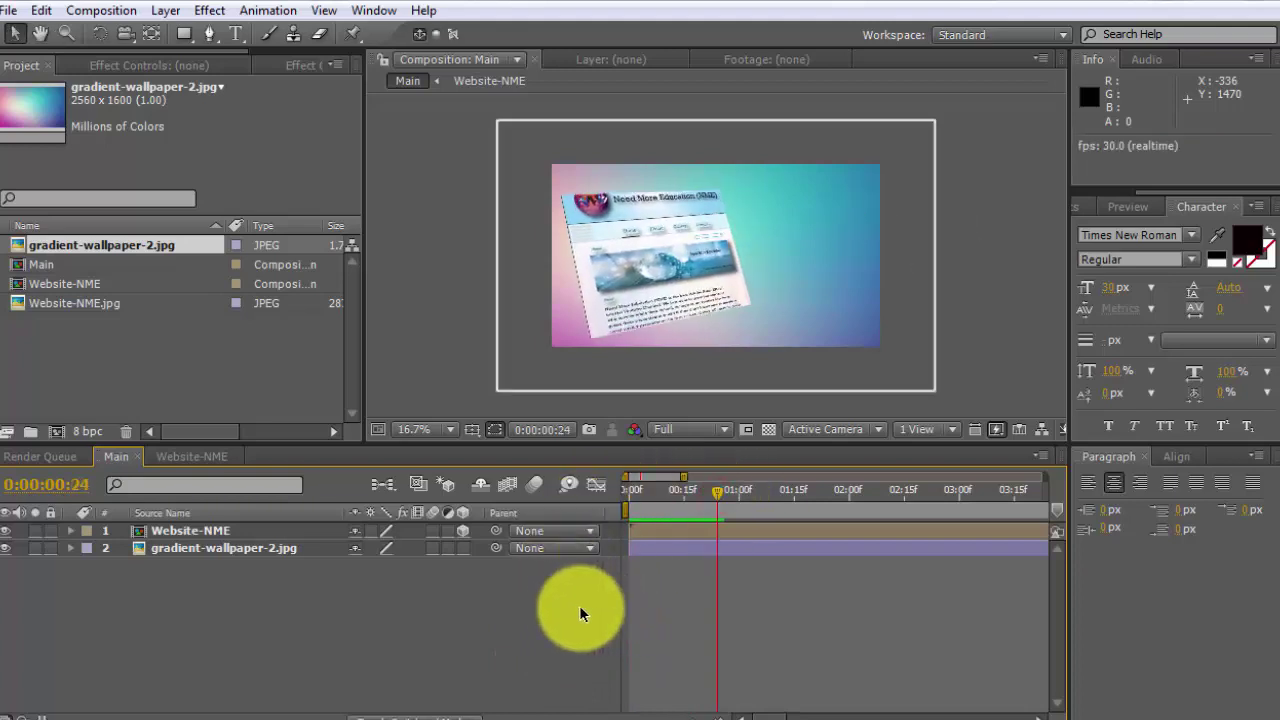
# Find the Drop Shadow effect and apply it to the Website-NME layer
pyautogui.click(165, 531)
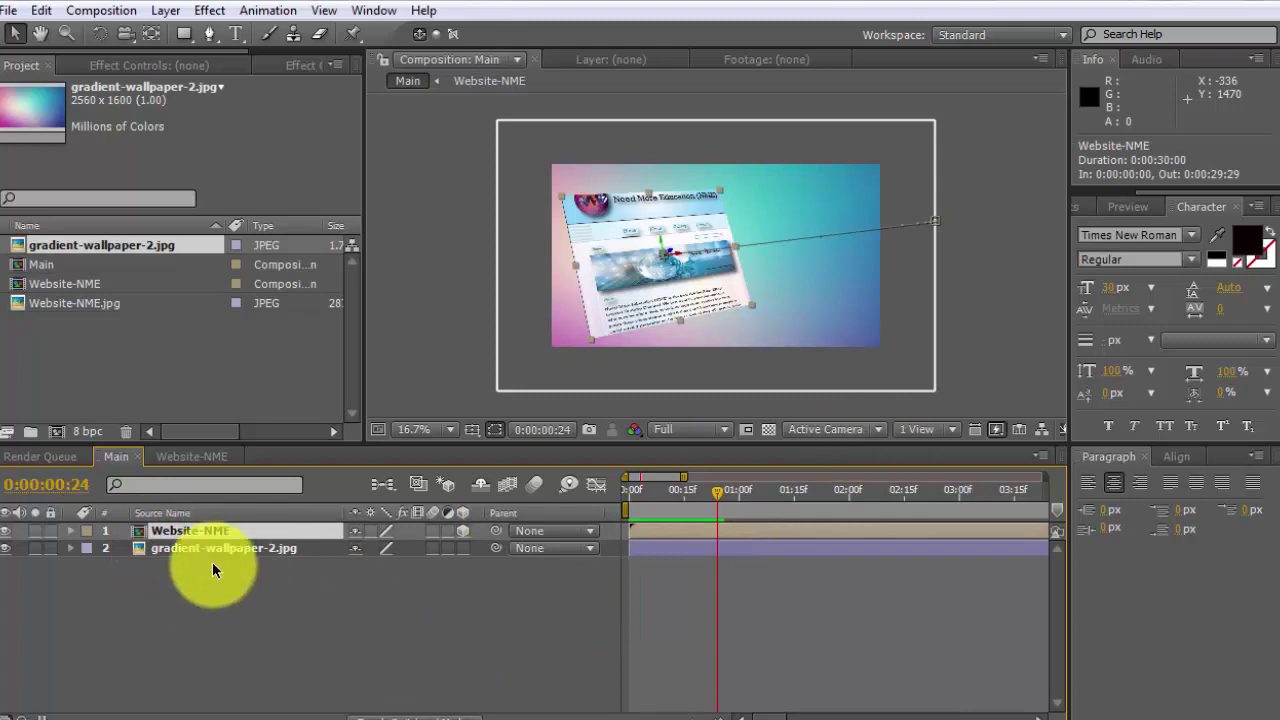
pyautogui.click(430, 622)
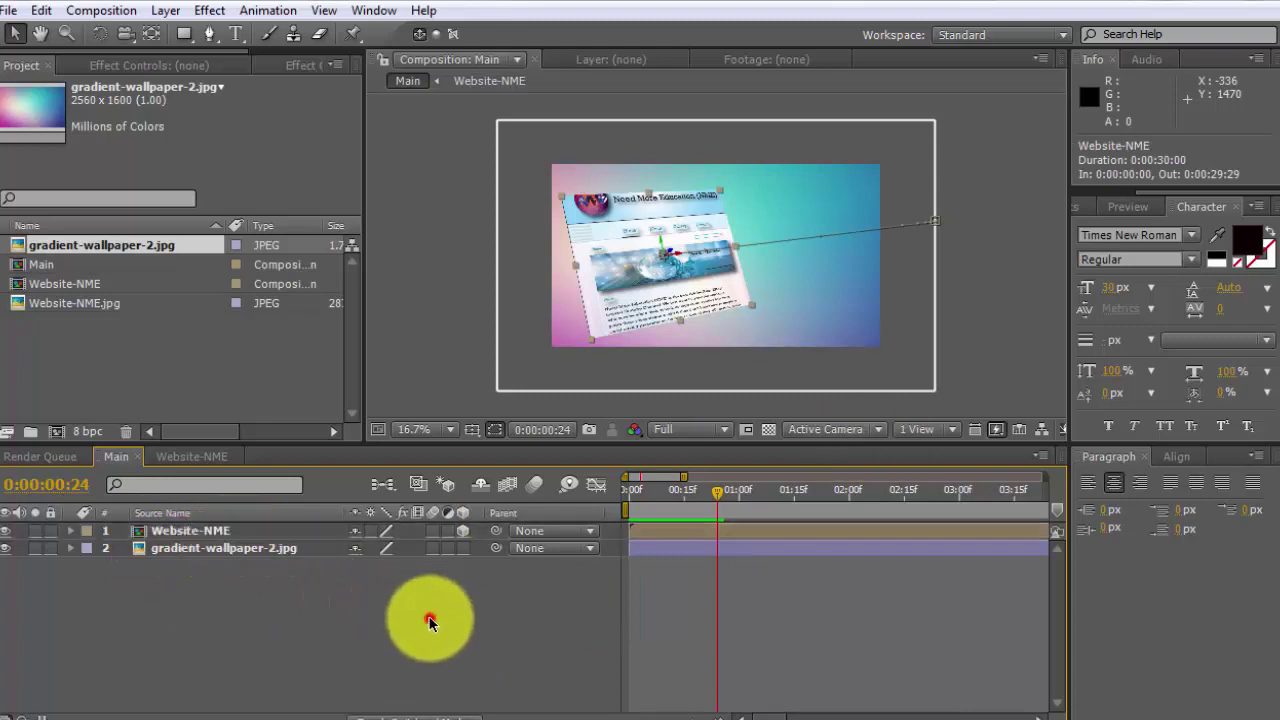
pyautogui.click(255, 533)
pyautogui.scroll(2, 866, 236)
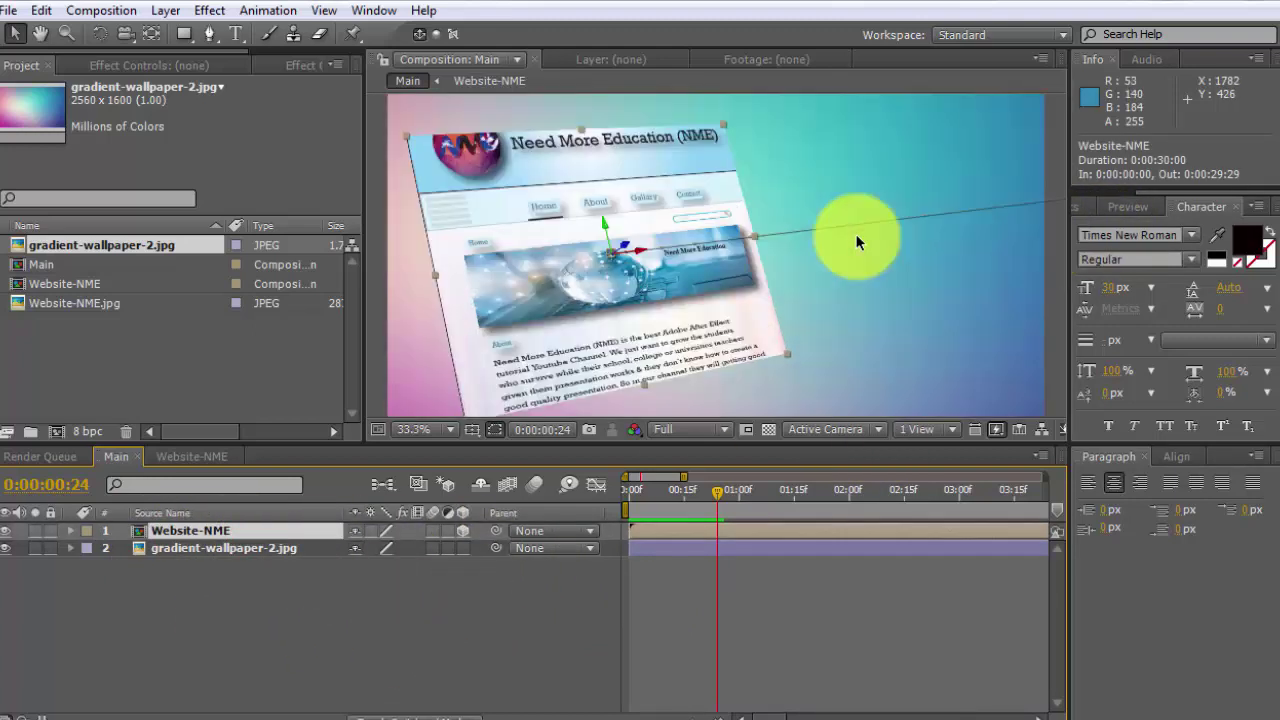
pyautogui.scroll(-2, 855, 237)
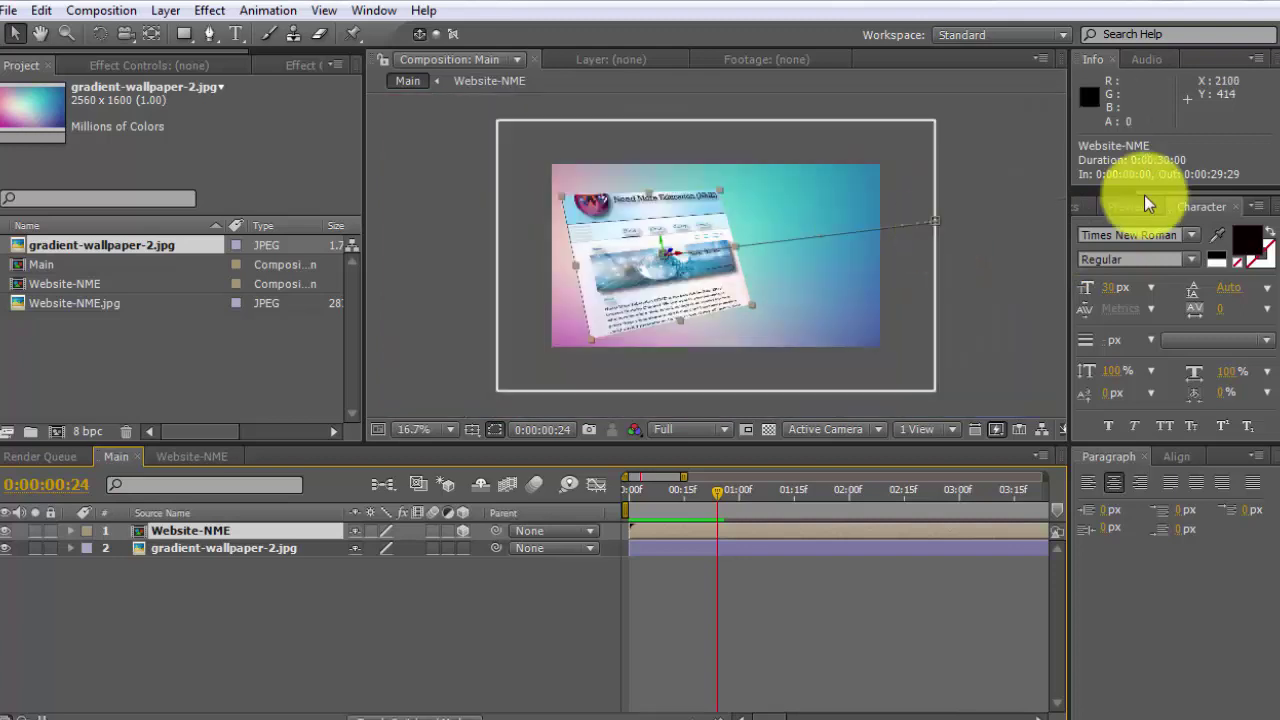
pyautogui.click(1097, 208)
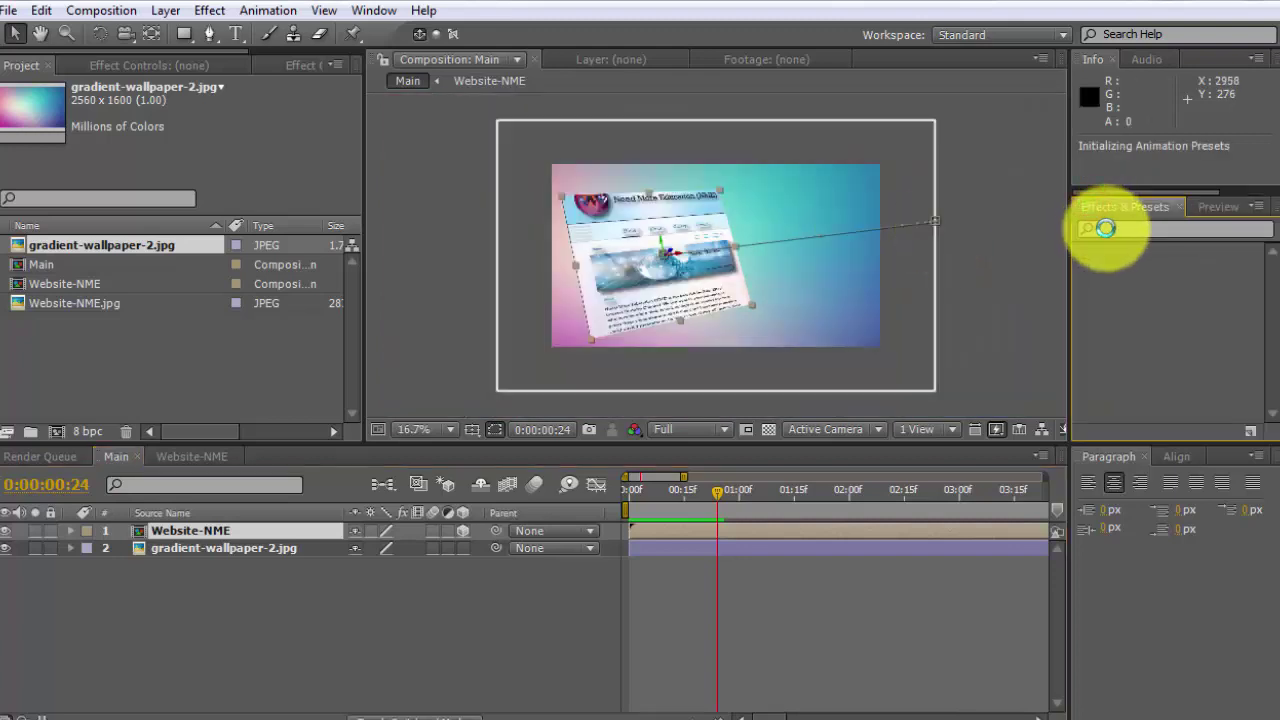
pyautogui.click(1105, 228)
pyautogui.write('drop sha')
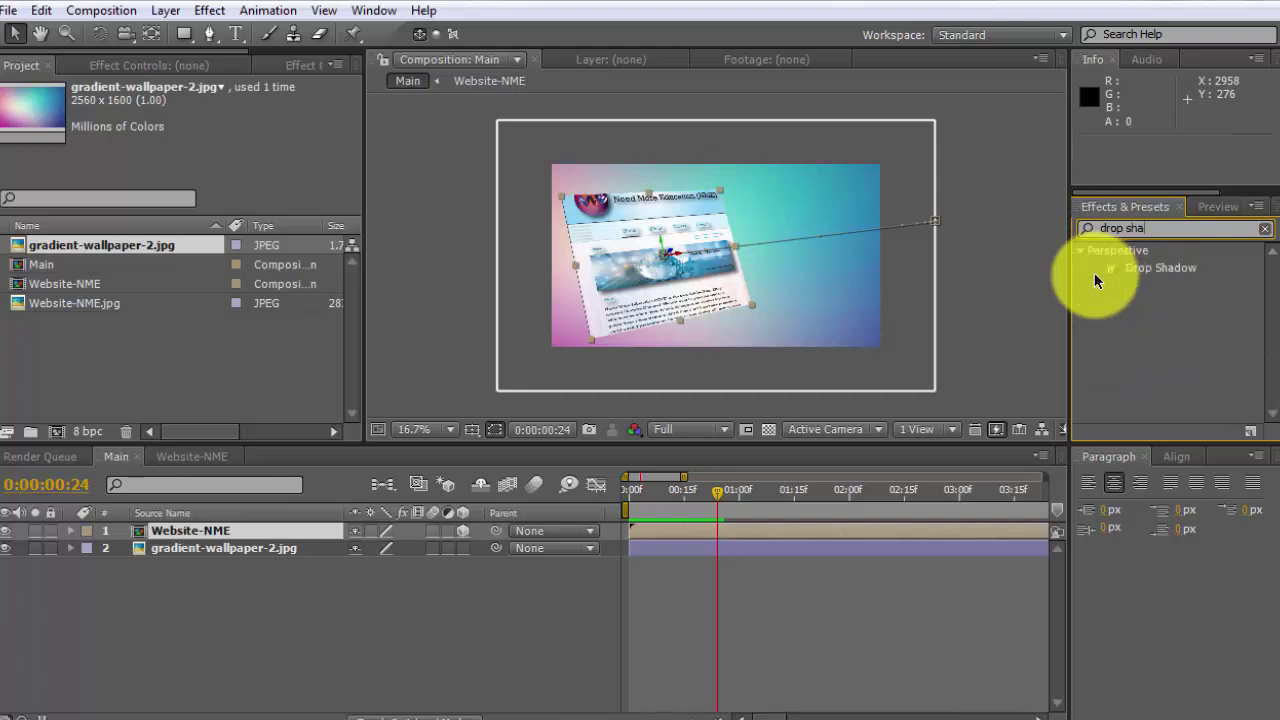
pyautogui.click(1163, 270)
pyautogui.moveTo(1165, 275); pyautogui.dragTo(238, 546)
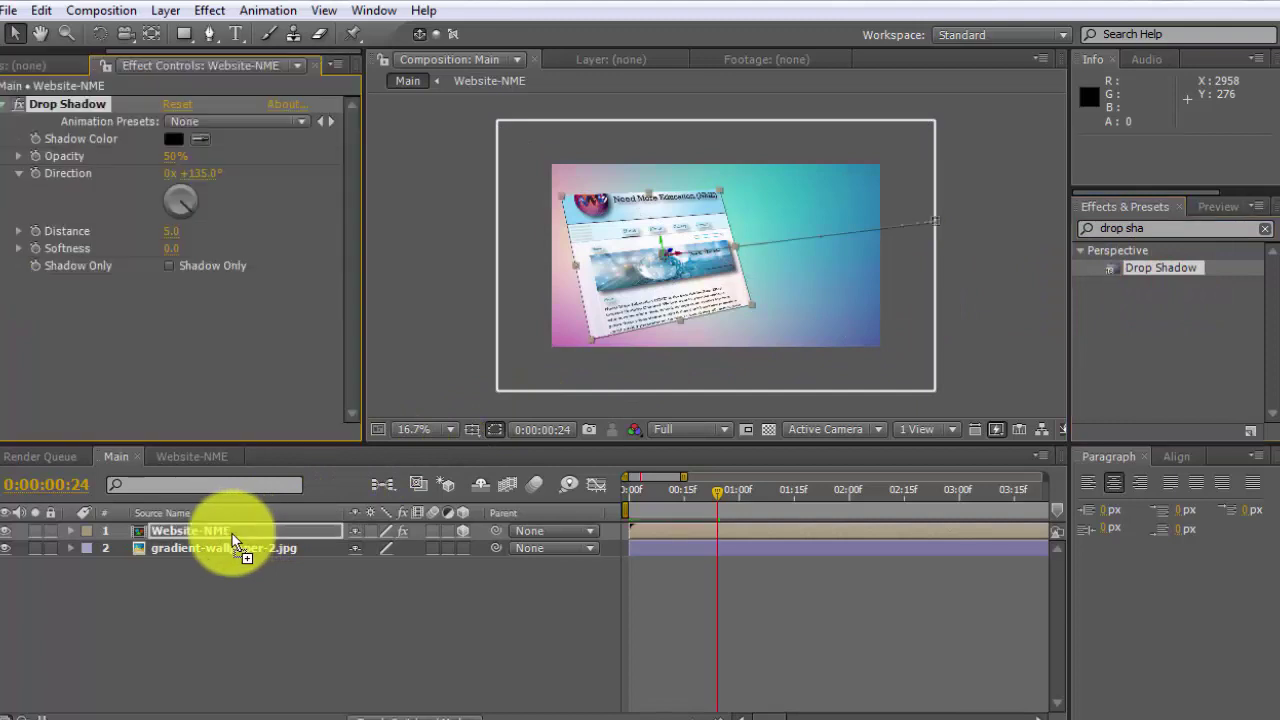
# Set the Drop Shadow's distance to 26 and its softness to 33
pyautogui.moveTo(170, 235); pyautogui.dragTo(185, 234)
pyautogui.click(172, 229)
pyautogui.click(171, 249)
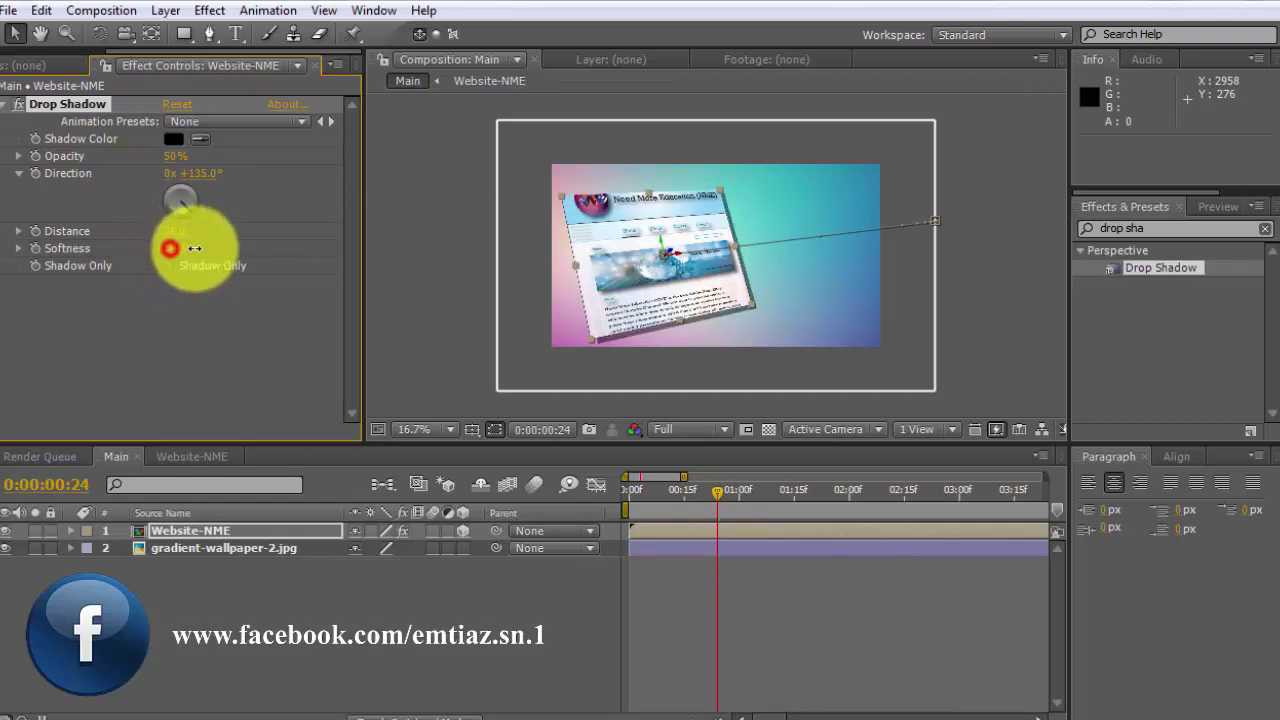
pyautogui.click(175, 250)
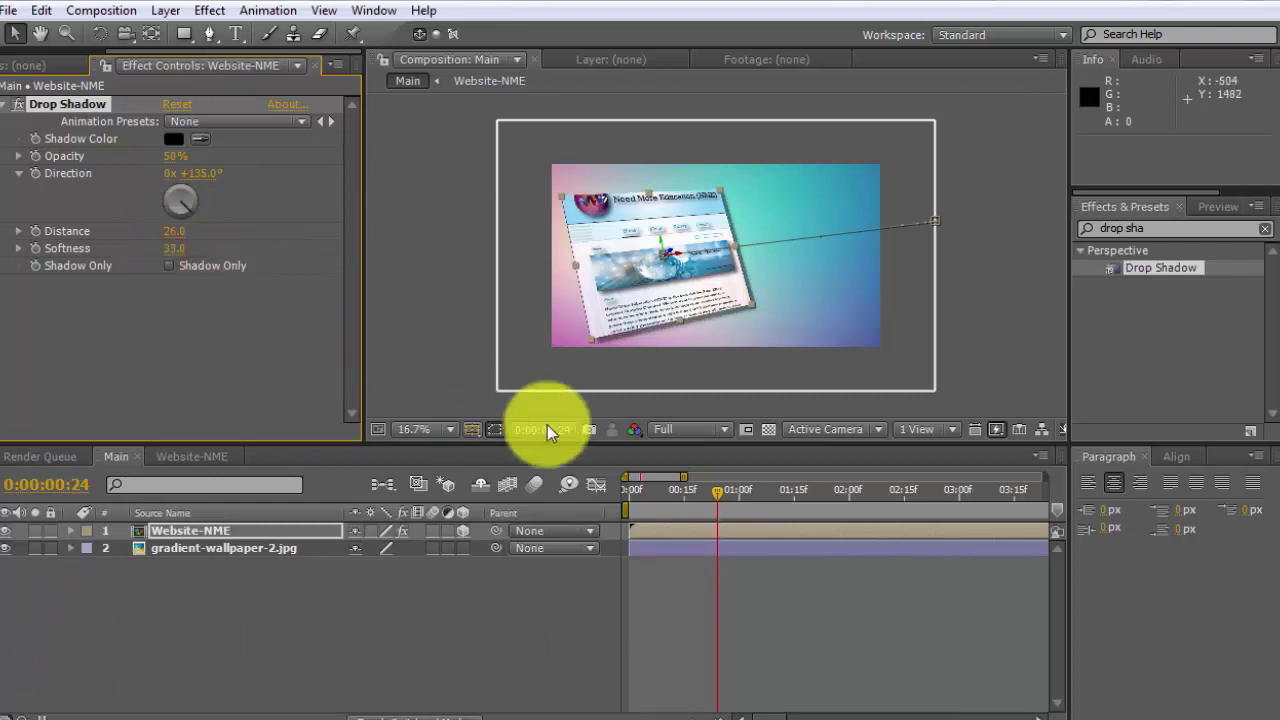
# Duplicate the Drop Shadow effect on Website-NME and set the copy's direction to -61° to shade the opposite edges
pyautogui.press('.')
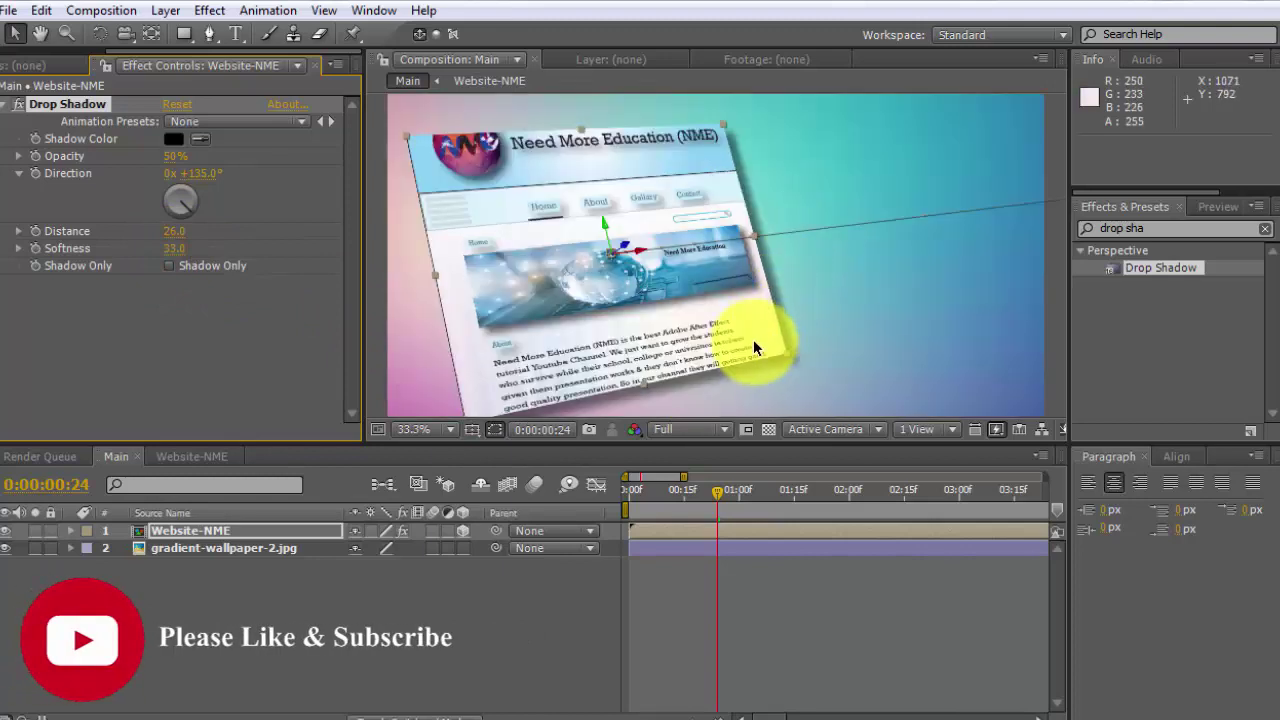
pyautogui.press('h')
pyautogui.moveTo(695, 376); pyautogui.dragTo(750, 382)
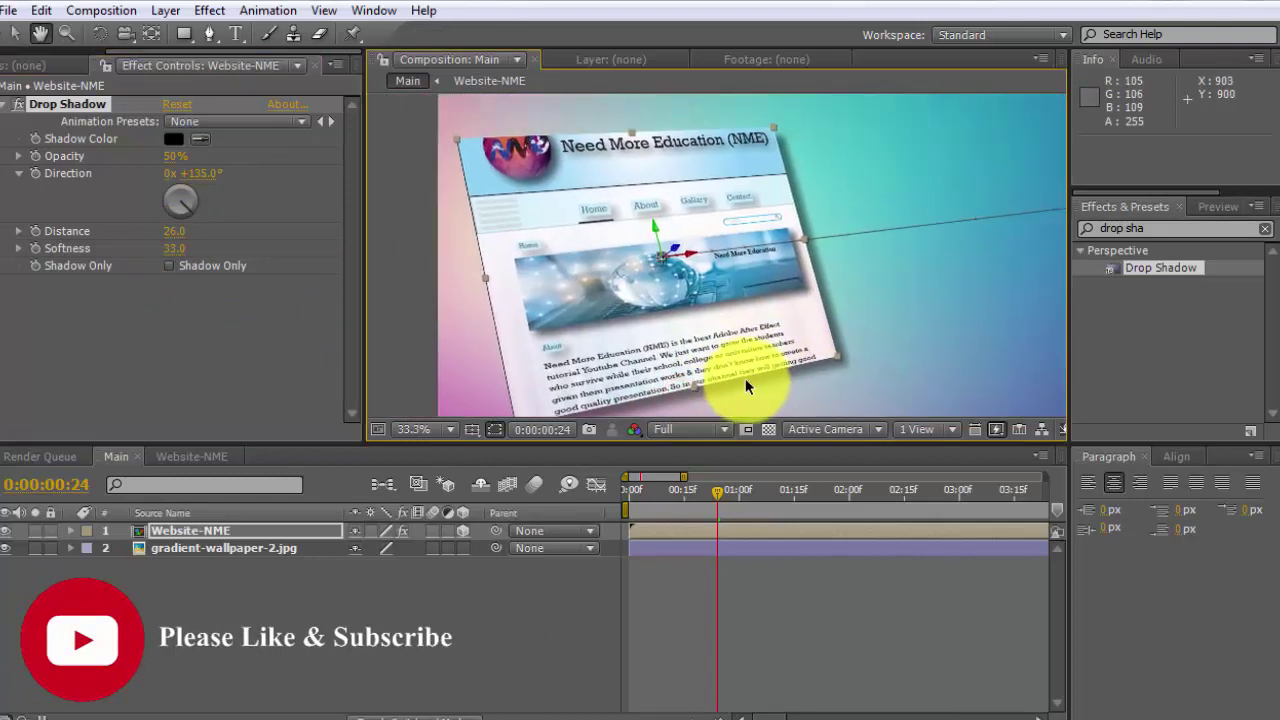
pyautogui.press('v')
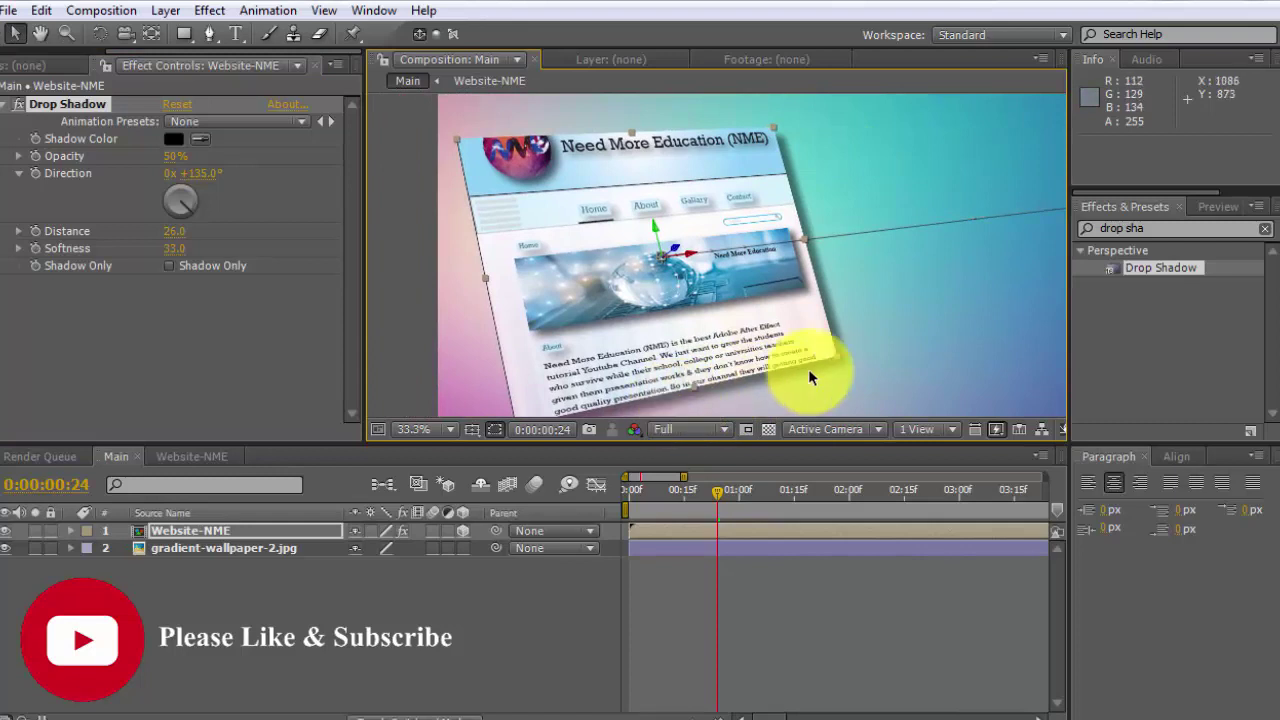
pyautogui.press('h')
pyautogui.moveTo(703, 343); pyautogui.dragTo(733, 319)
pyautogui.press('v')
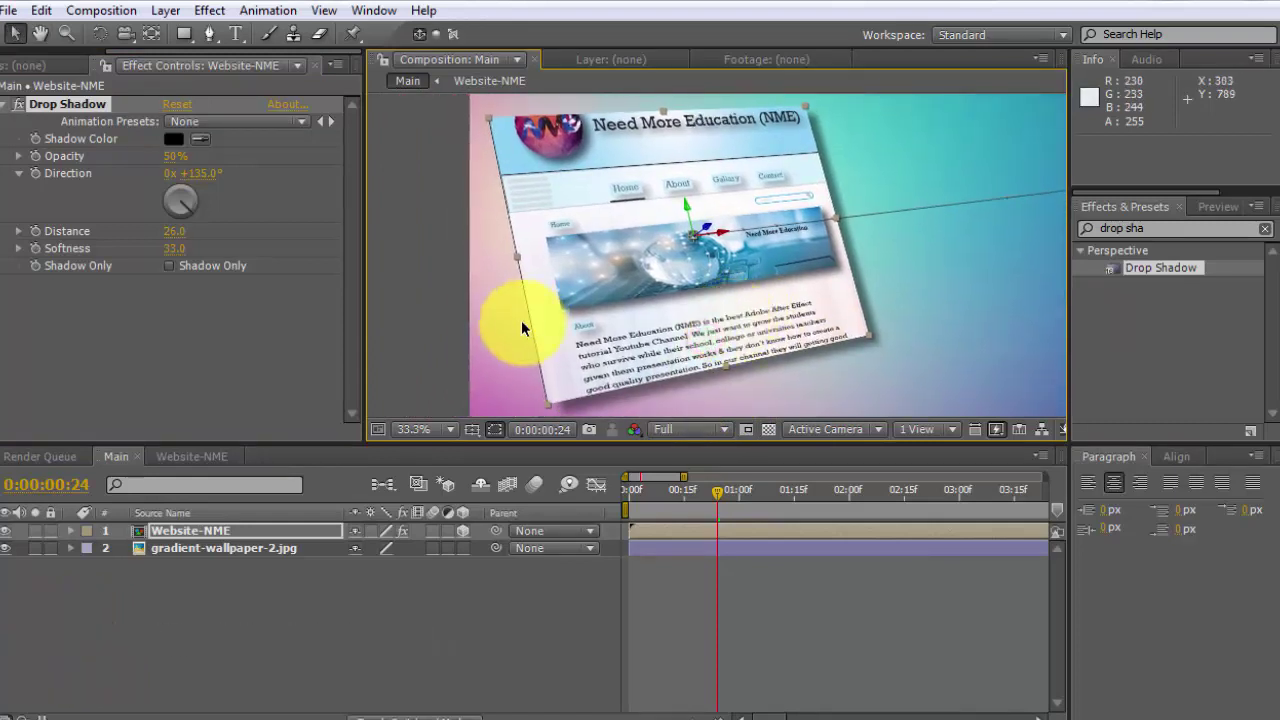
pyautogui.click(45, 104)
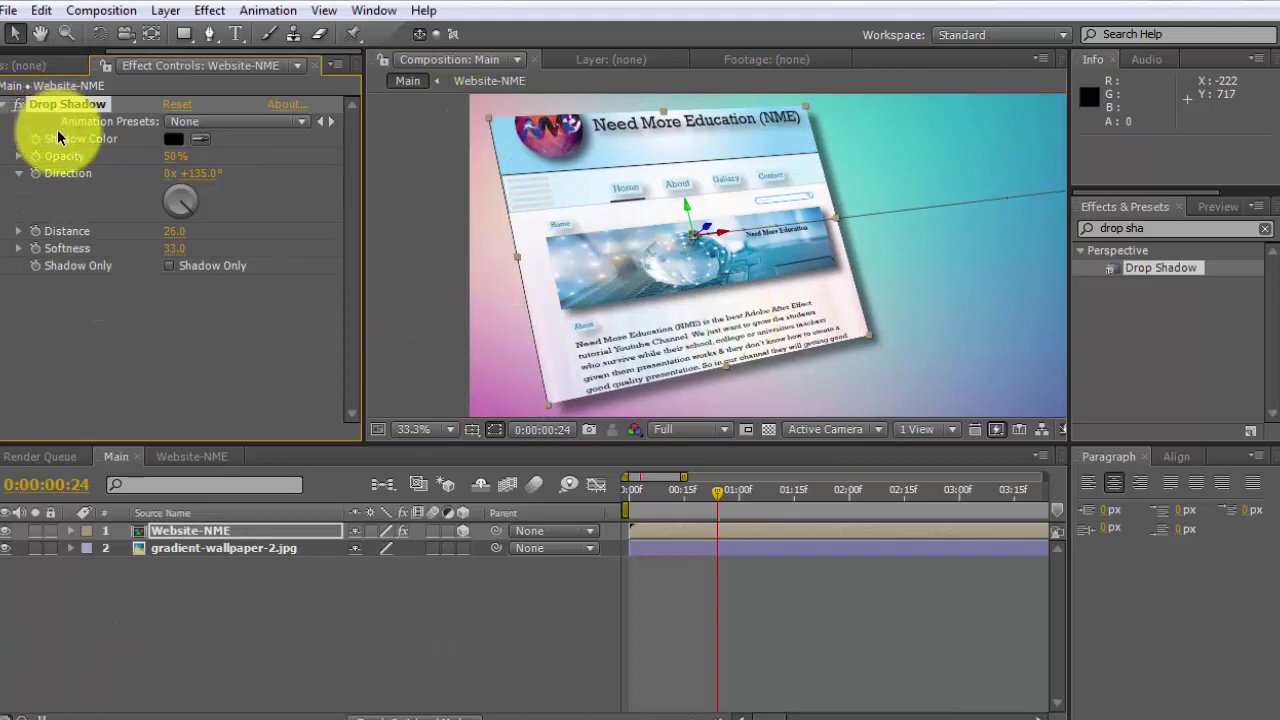
pyautogui.hotkey('ctrl', 'd')
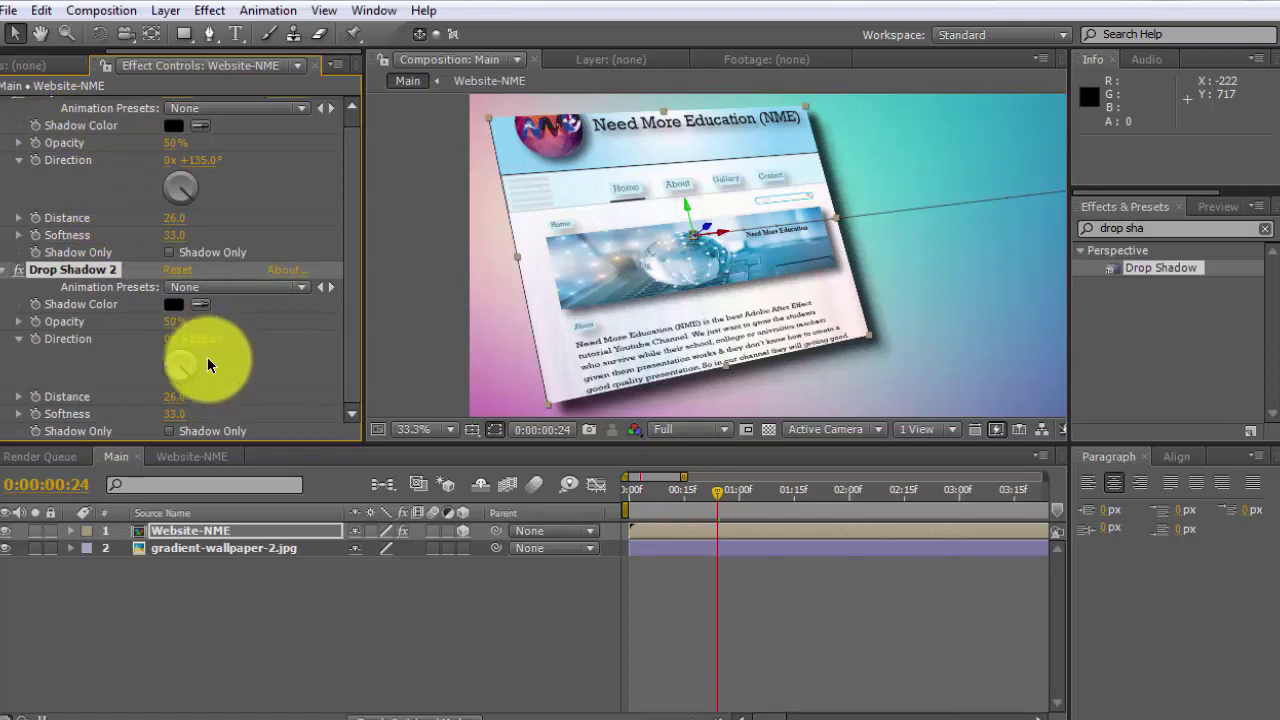
pyautogui.click(193, 378)
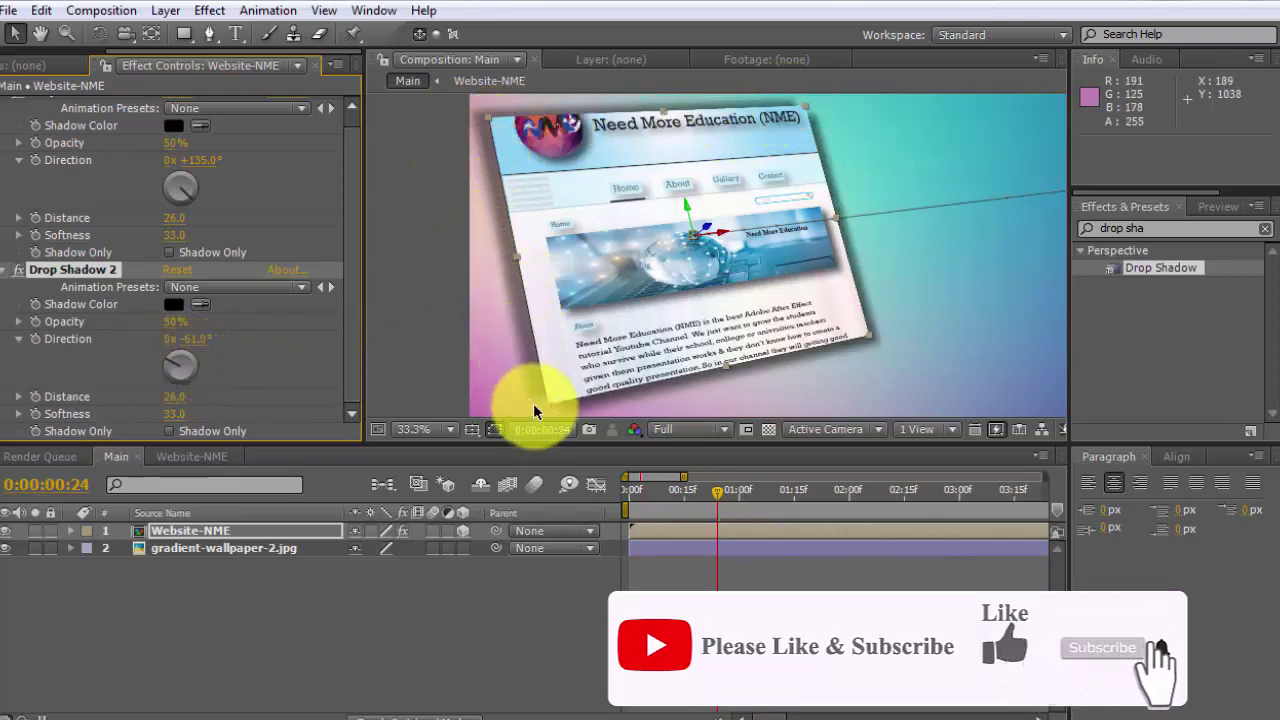
pyautogui.click(18, 340)
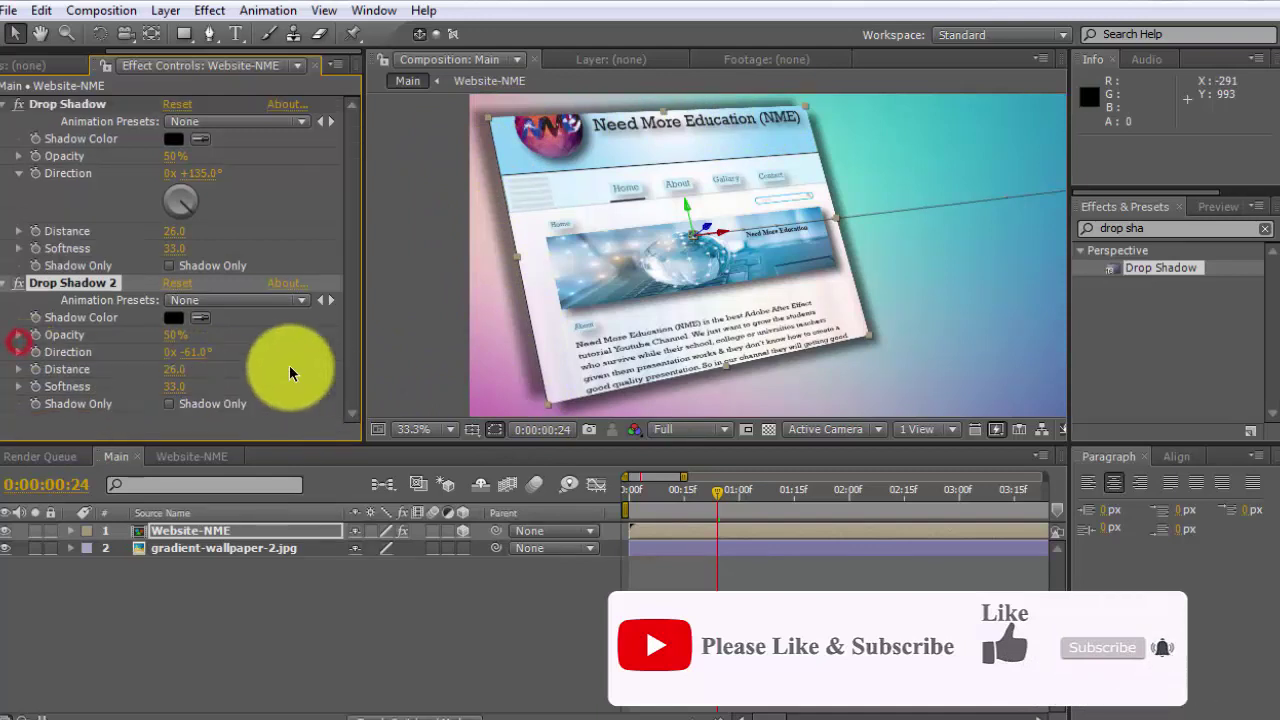
# Show the full 30-second timeline and preview the shadowed page animation from the start of the Main composition
pyautogui.click(300, 601)
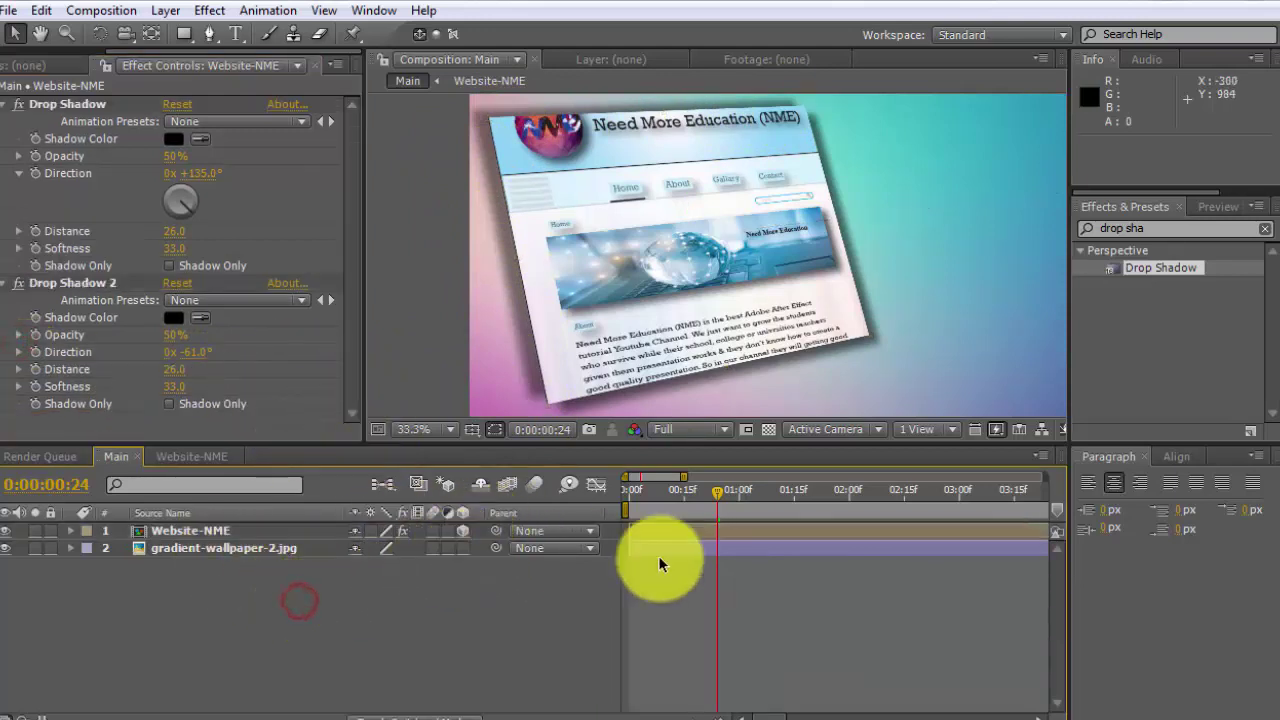
pyautogui.press('Home')
pyautogui.moveTo(690, 712); pyautogui.dragTo(520, 712)
pyautogui.click(409, 628)
pyautogui.press('space')
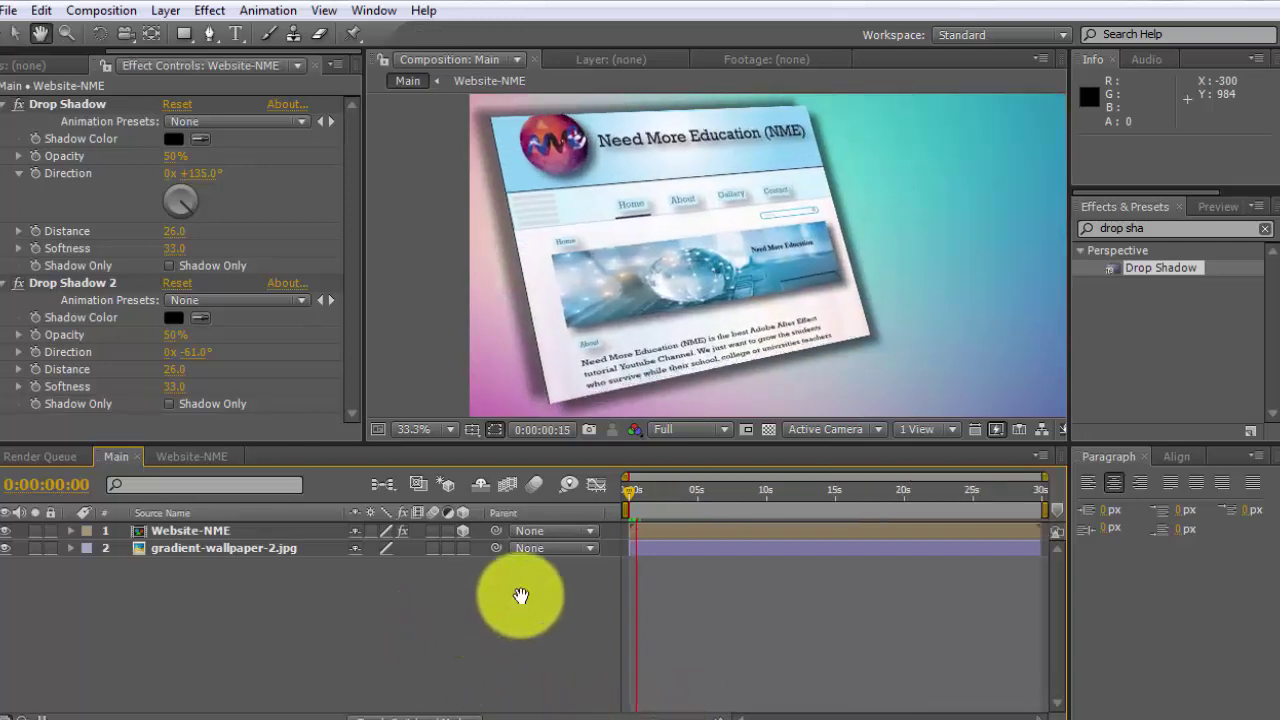
# Animate the Website-NME layer's Scale with keyframes of 165% at 0:00:00:22 and 185% at 0:00:02:23
pyautogui.press('space')
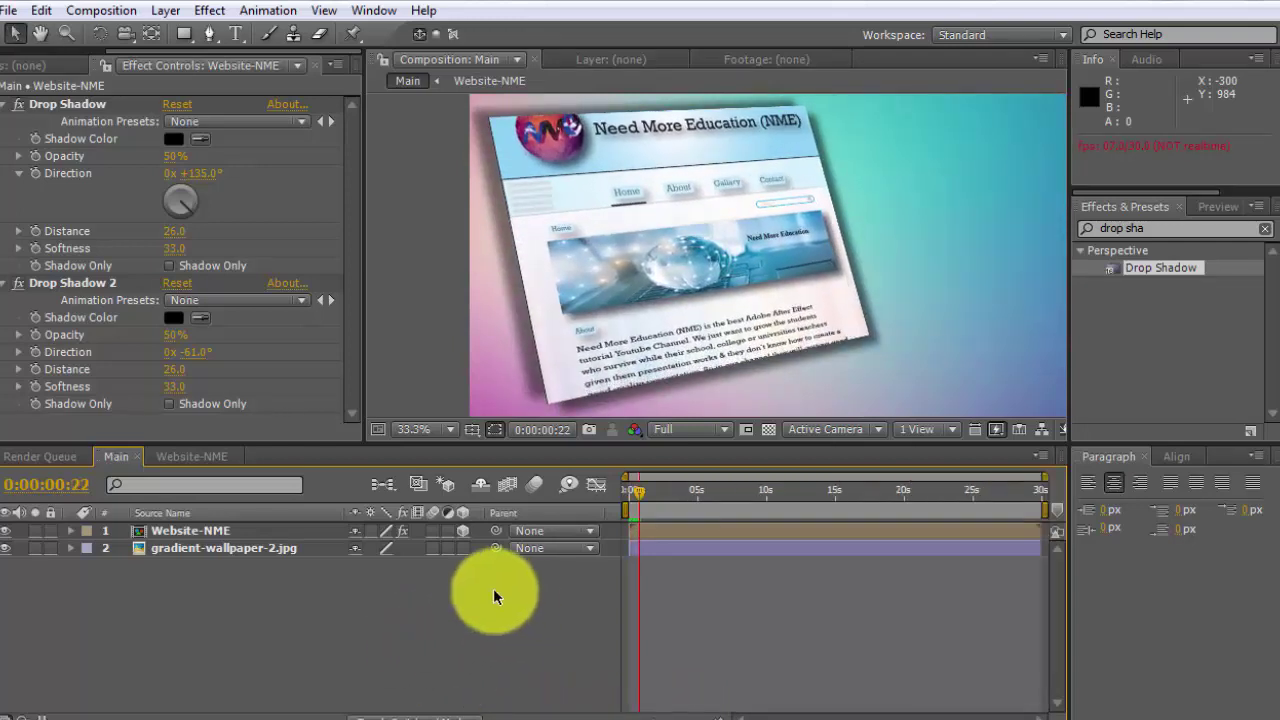
pyautogui.click(213, 536)
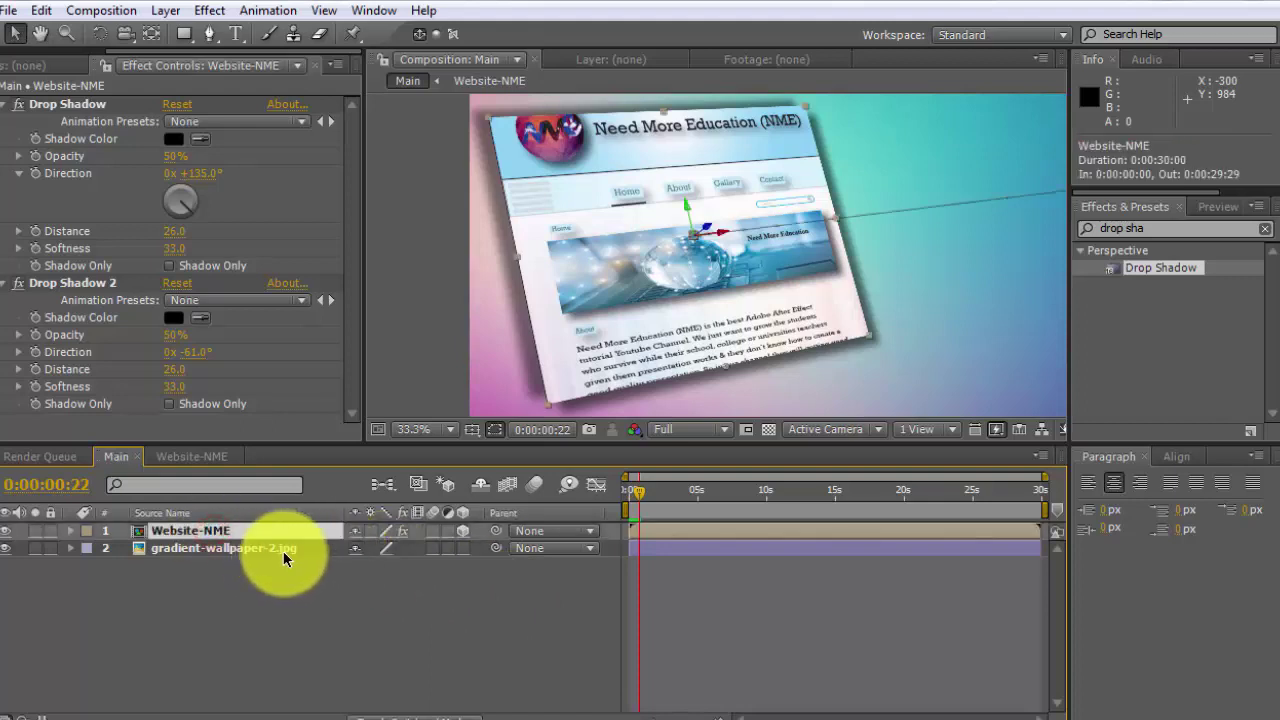
pyautogui.press('s')
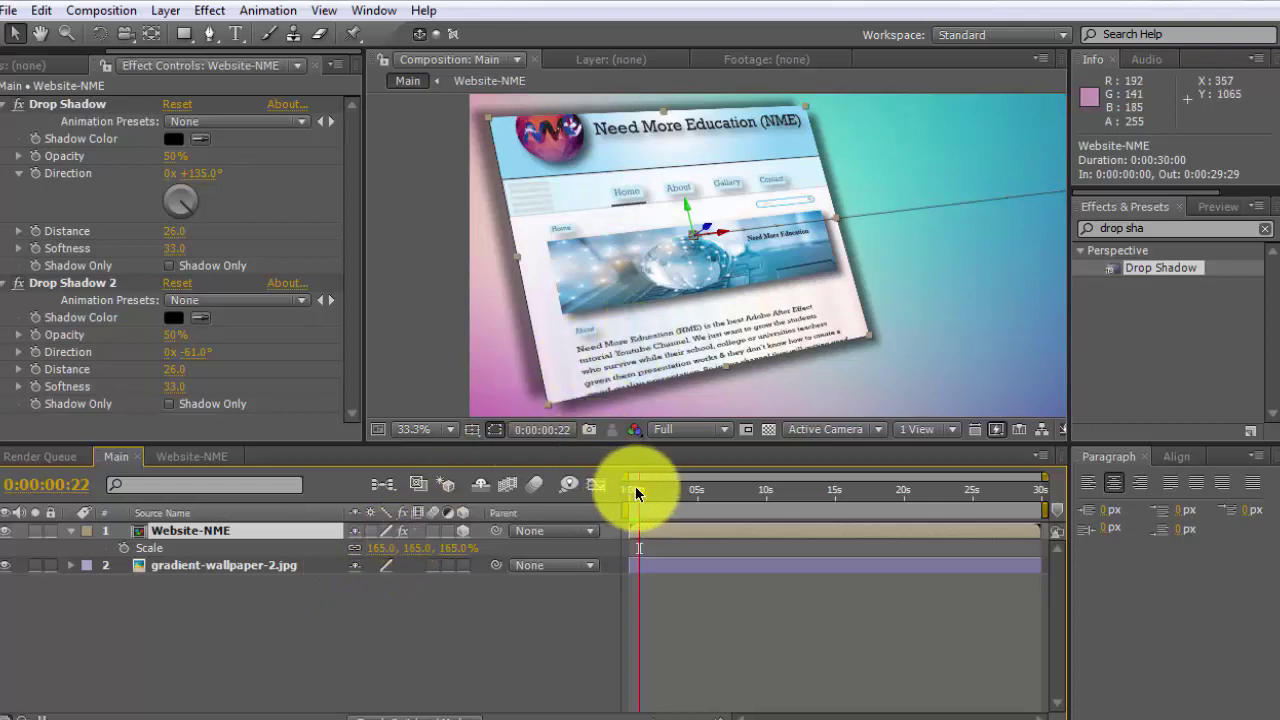
pyautogui.click(123, 548)
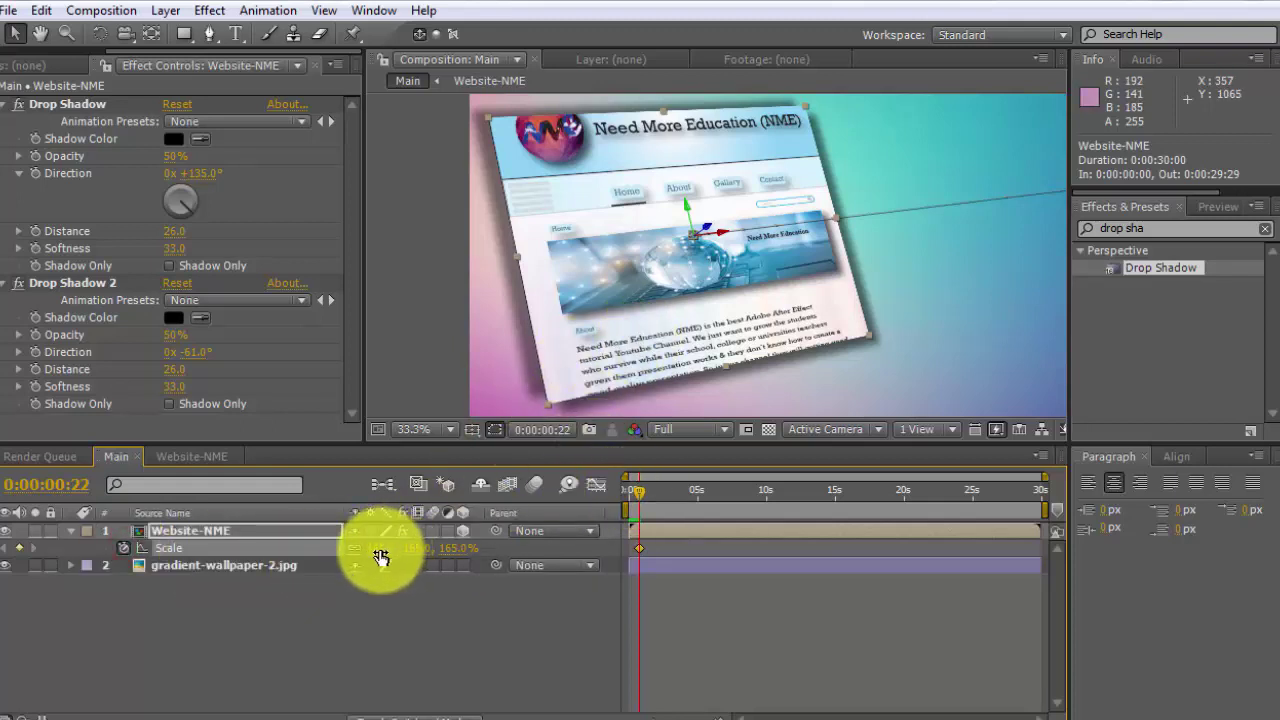
pyautogui.moveTo(640, 500); pyautogui.dragTo(667, 500)
pyautogui.moveTo(383, 555); pyautogui.dragTo(404, 598)
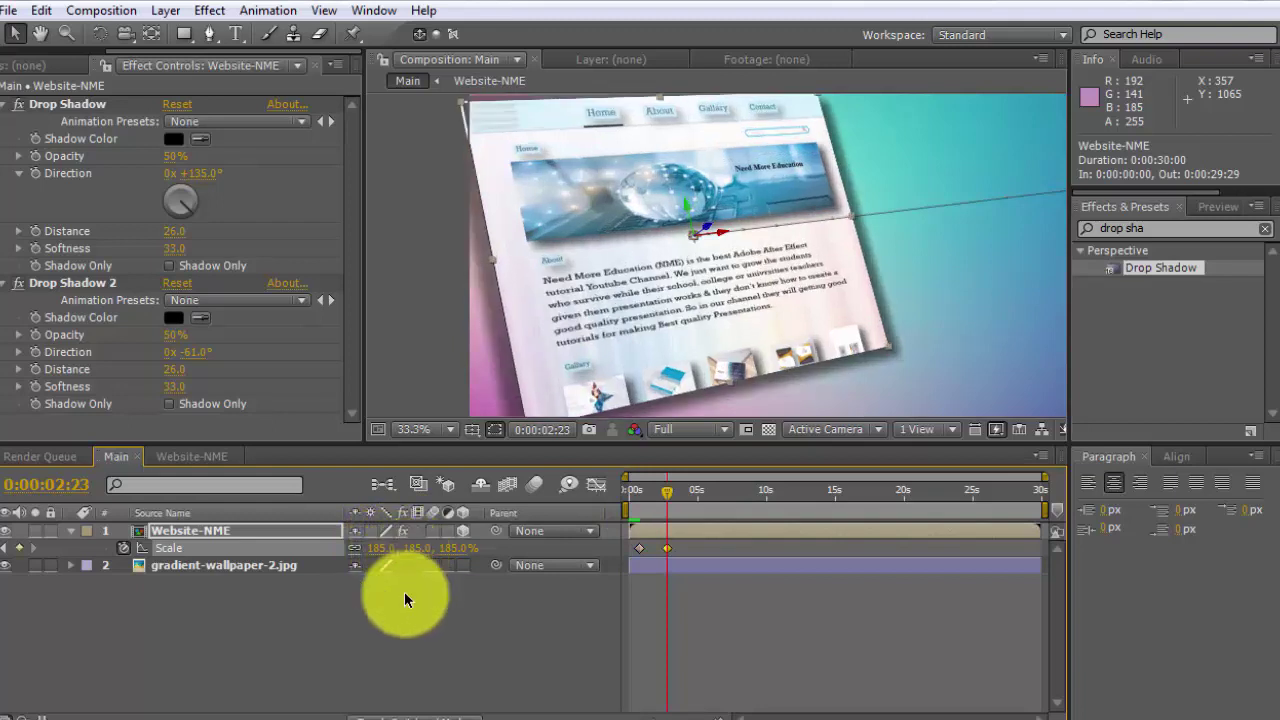
pyautogui.scroll(-2, 720, 309)
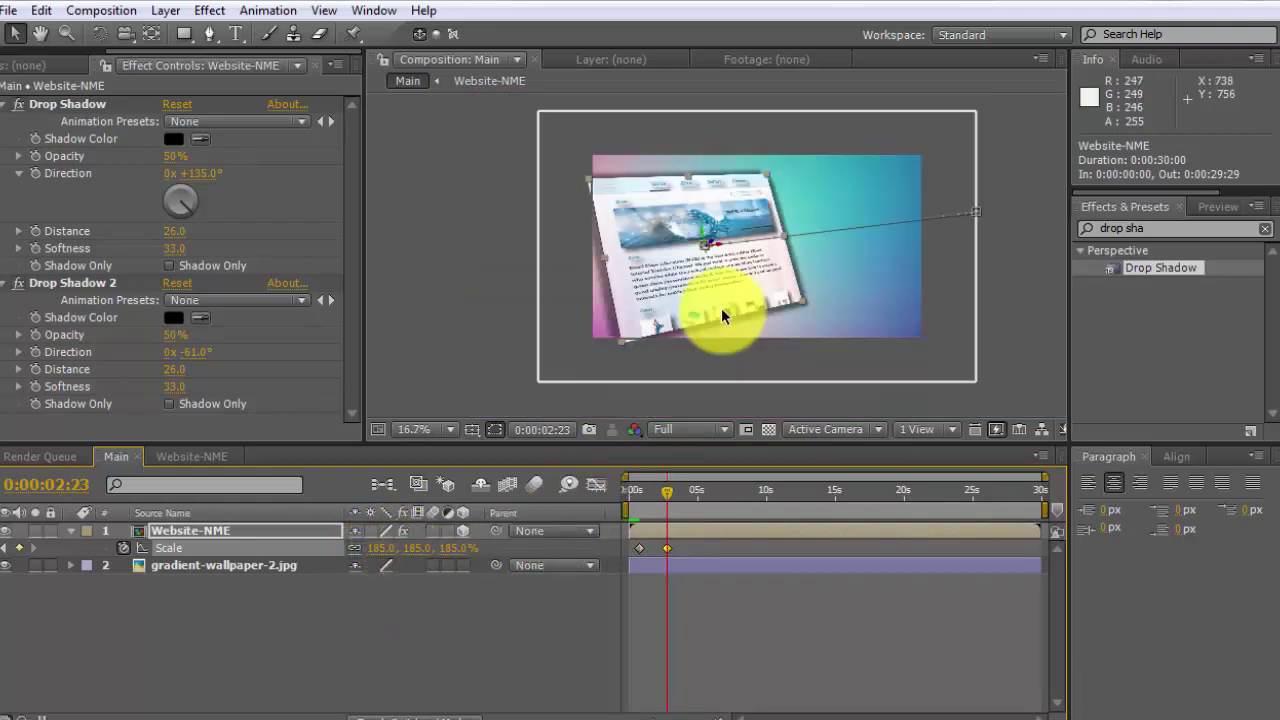
pyautogui.scroll(2, 721, 308)
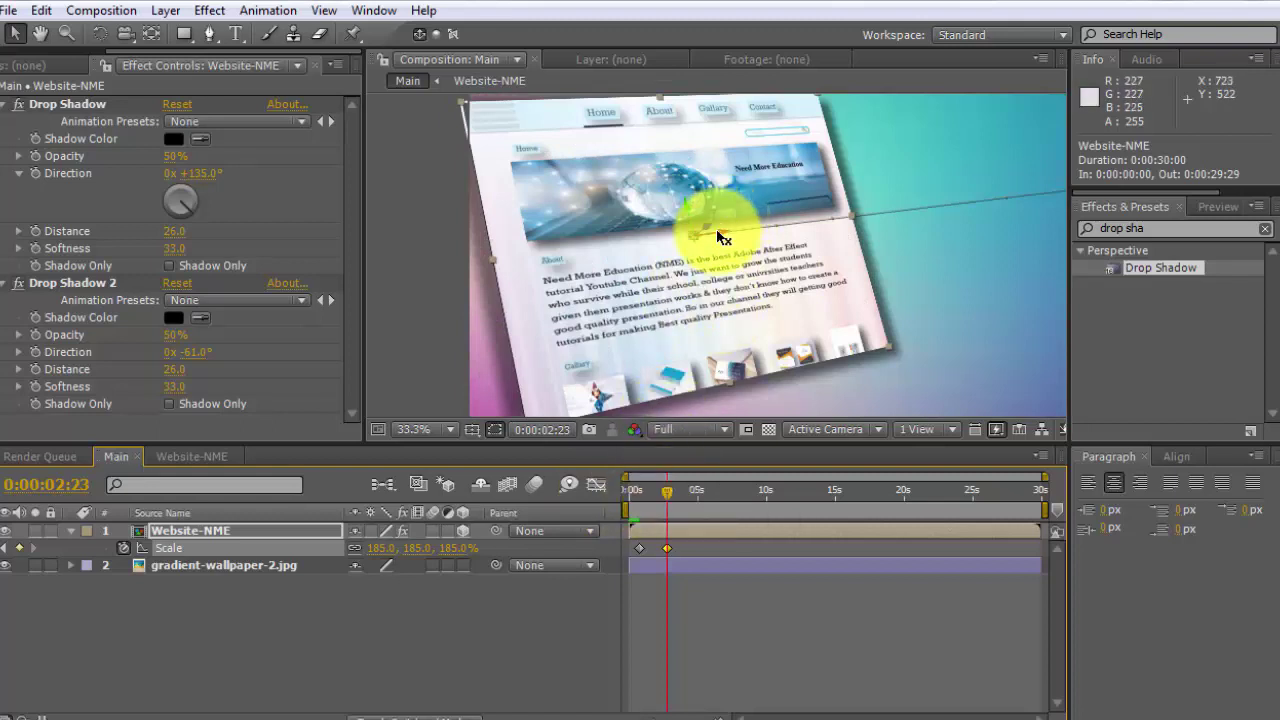
pyautogui.moveTo(723, 238); pyautogui.dragTo(733, 240)
pyautogui.hotkey('ctrl', 'z')
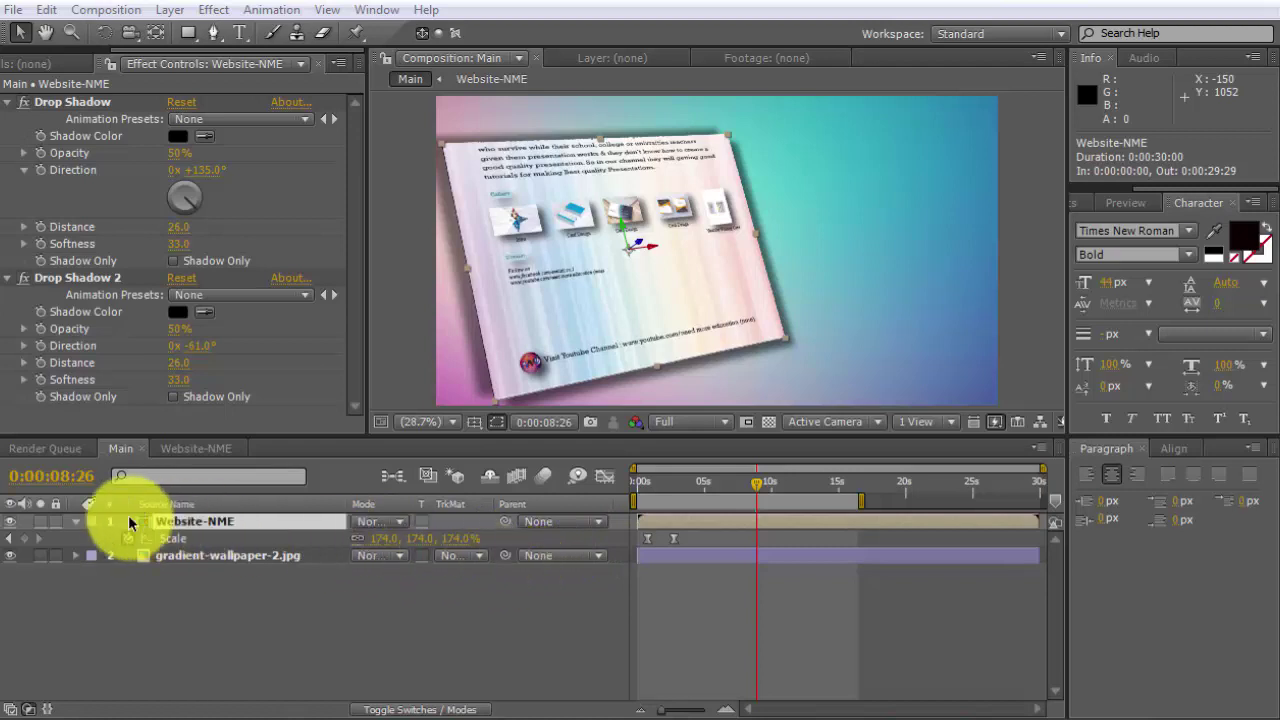
# Add an 84 px "Website Presentation" title to the Main composition and place it beside the tilted page at about 1466.7, 268.3
pyautogui.click(76, 519)
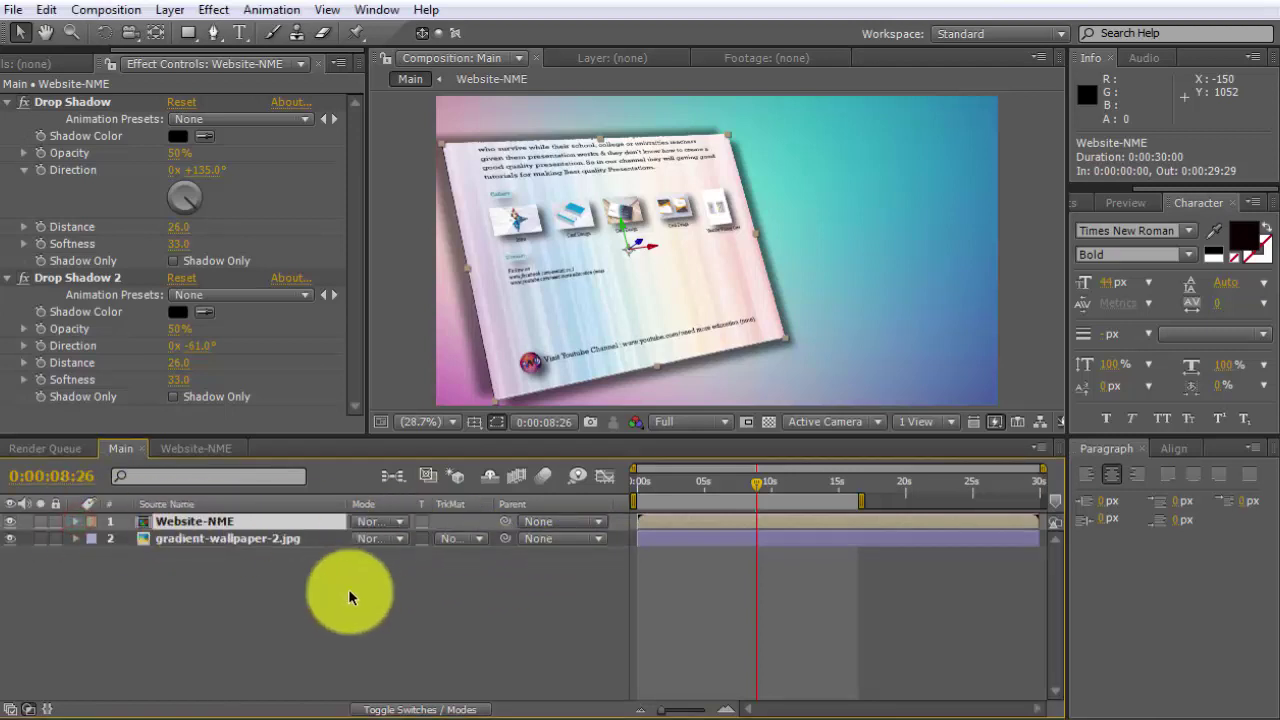
pyautogui.click(275, 557)
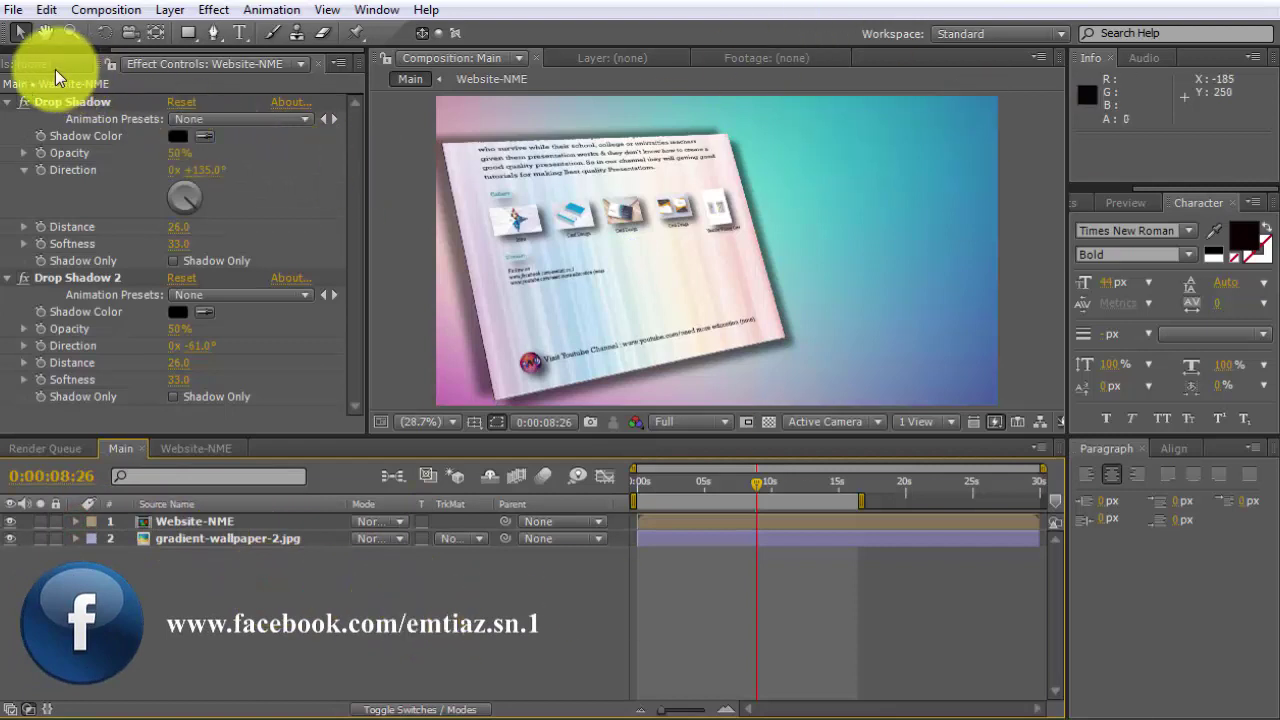
pyautogui.click(241, 33)
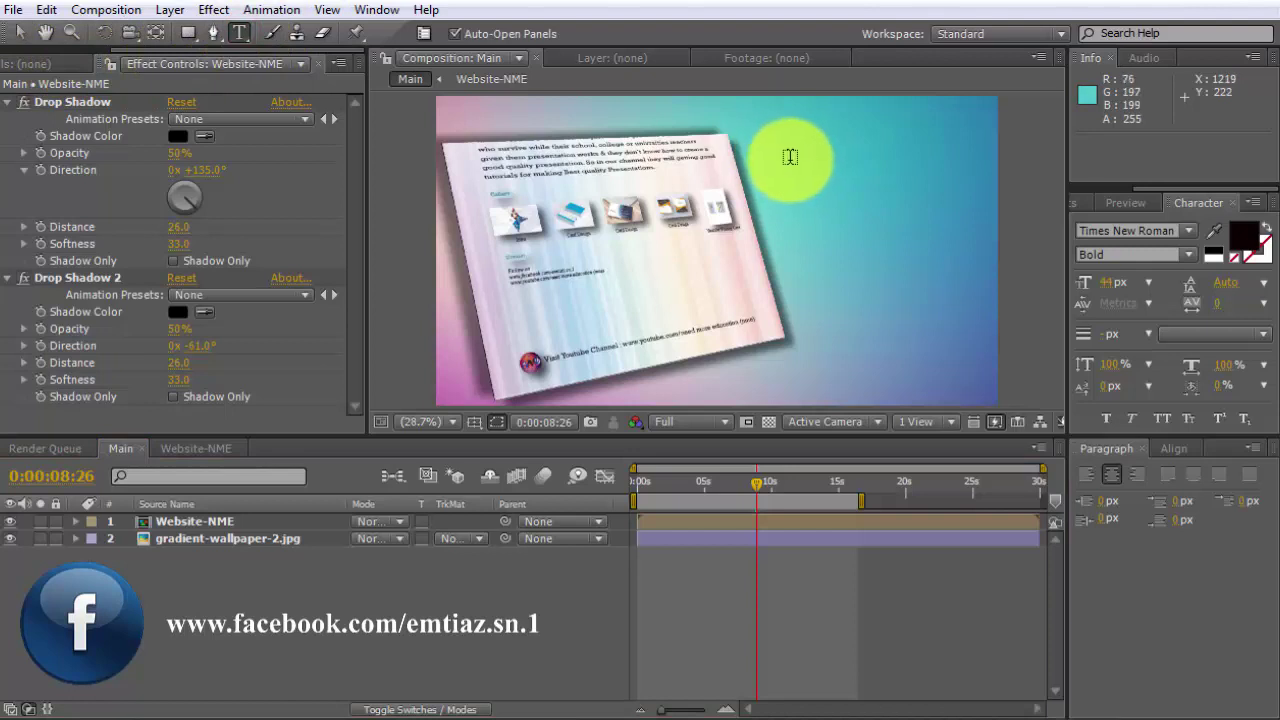
pyautogui.moveTo(1105, 283); pyautogui.dragTo(1128, 284)
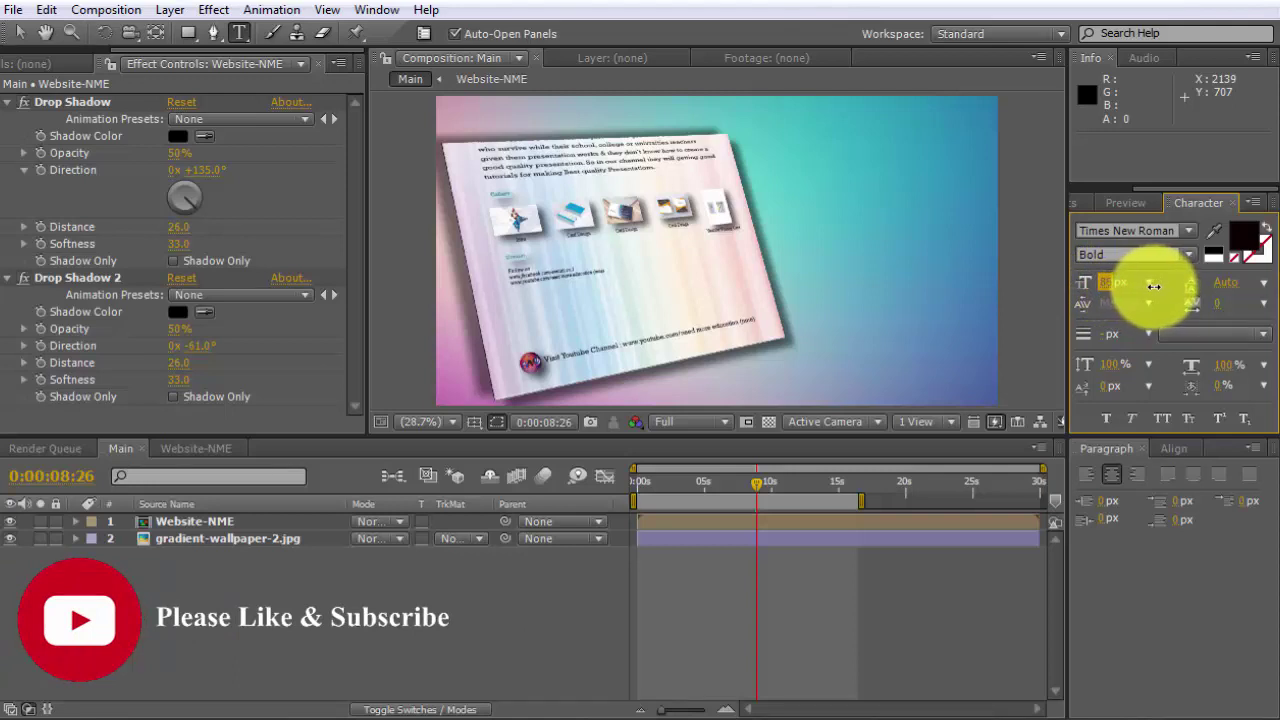
pyautogui.click(807, 143)
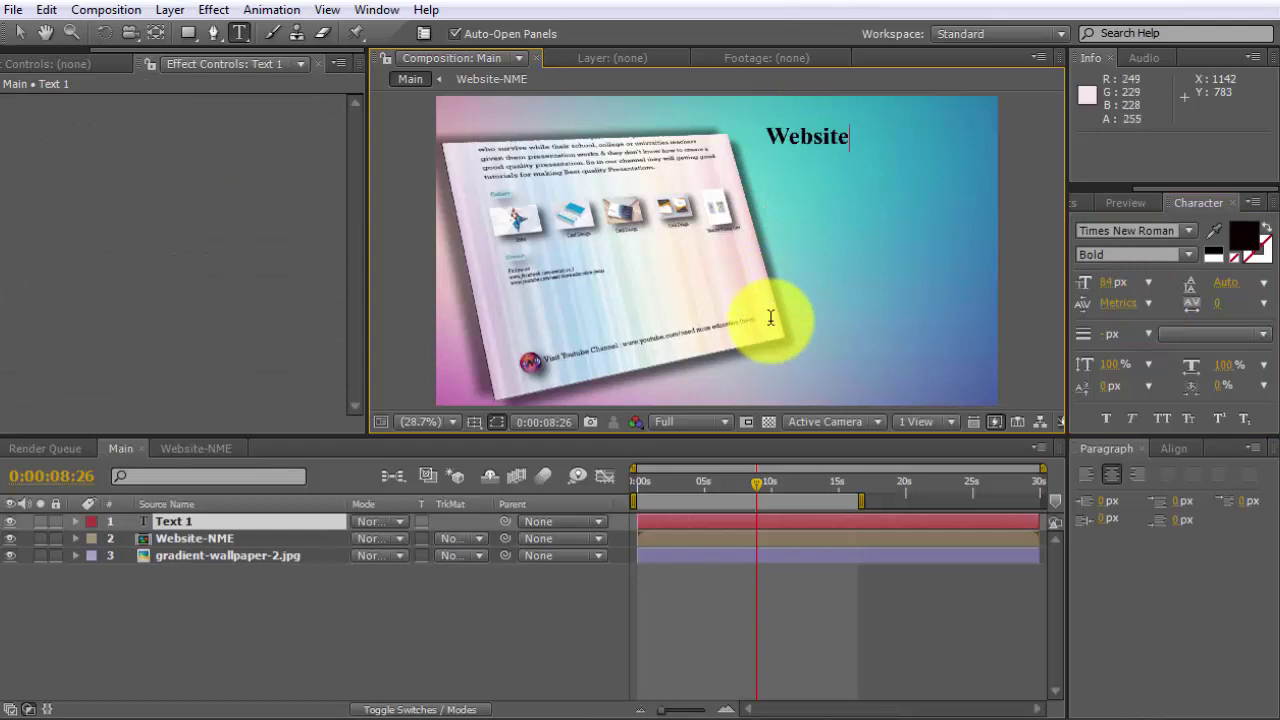
pyautogui.write('Website Pre')
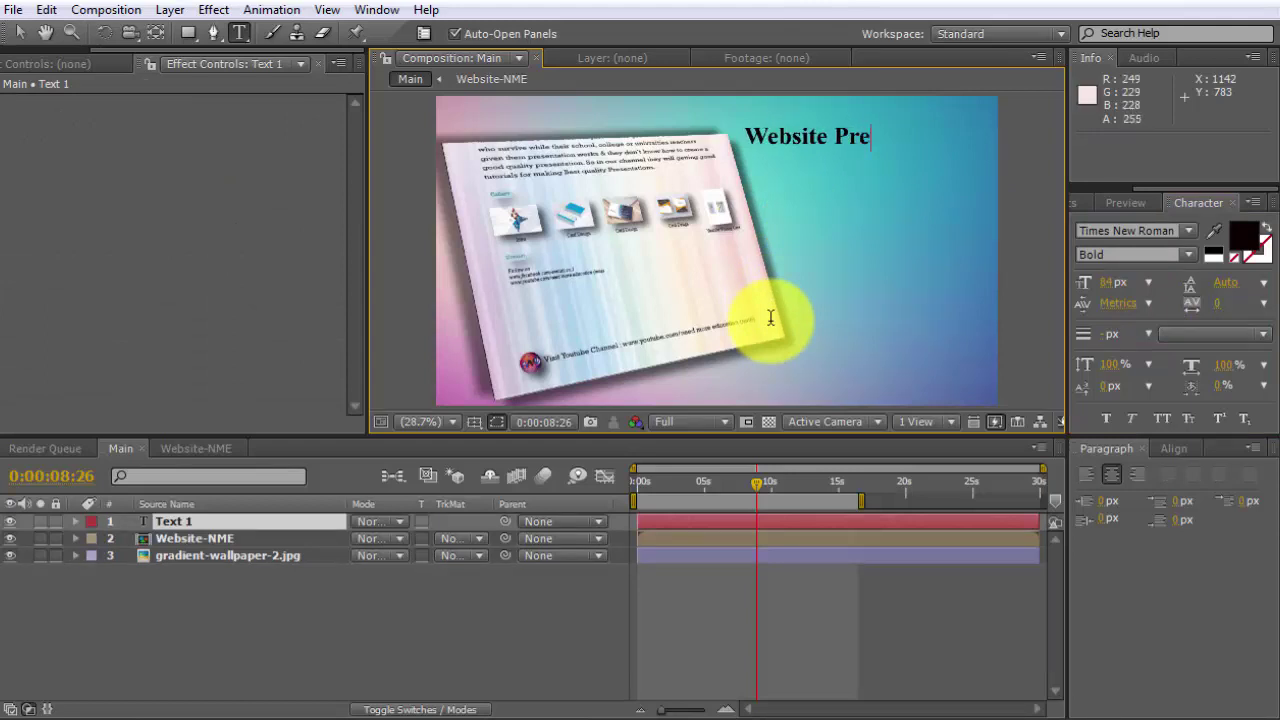
pyautogui.write('s ')
pyautogui.write('ntation')
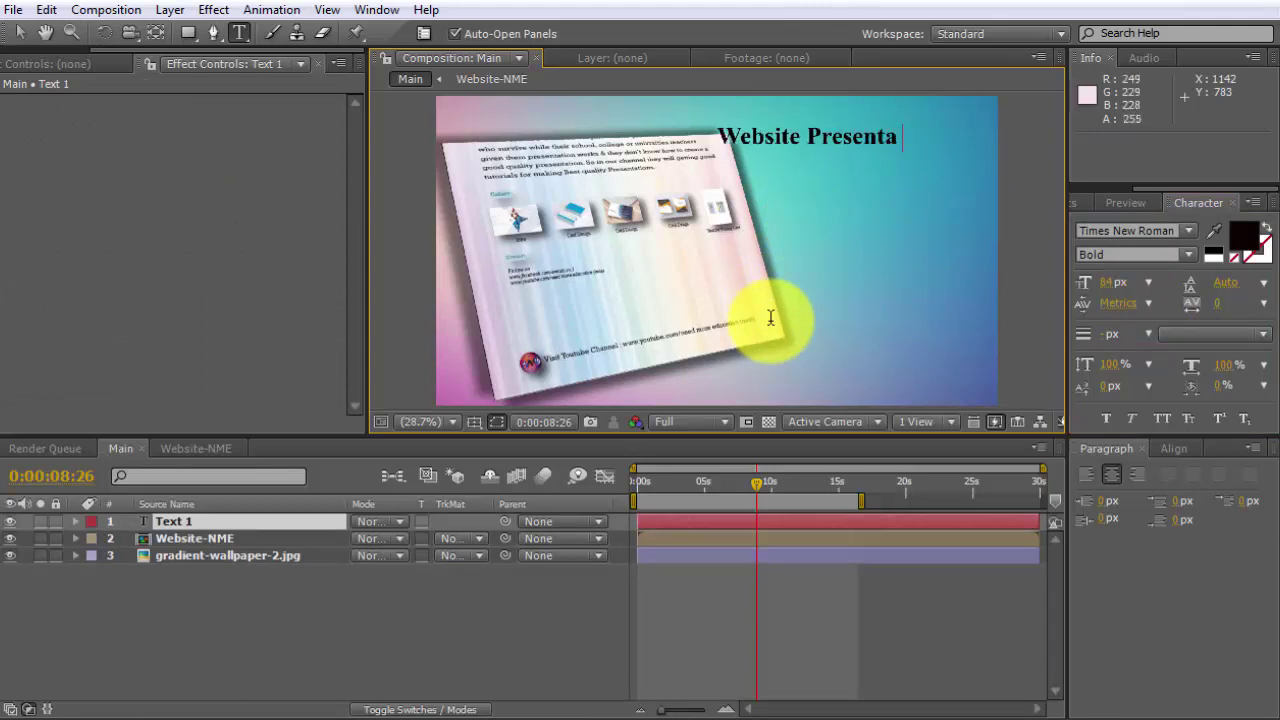
pyautogui.click(19, 32)
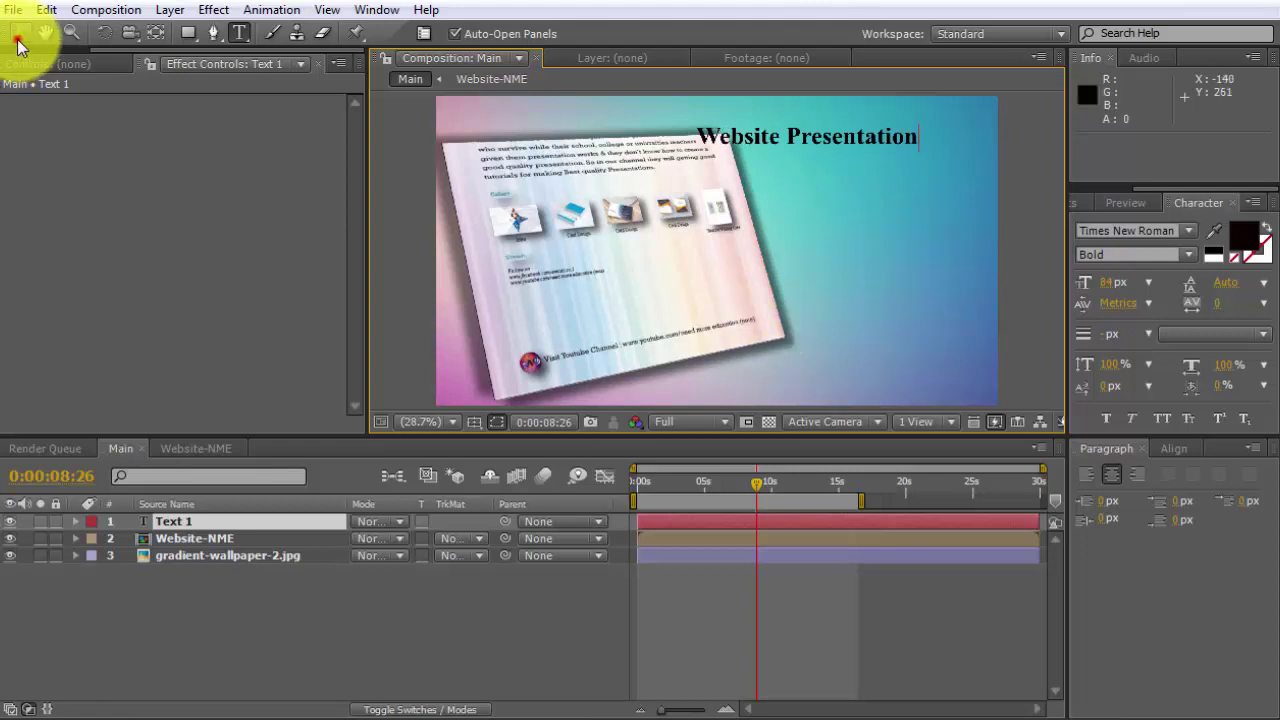
pyautogui.moveTo(788, 159); pyautogui.dragTo(836, 167)
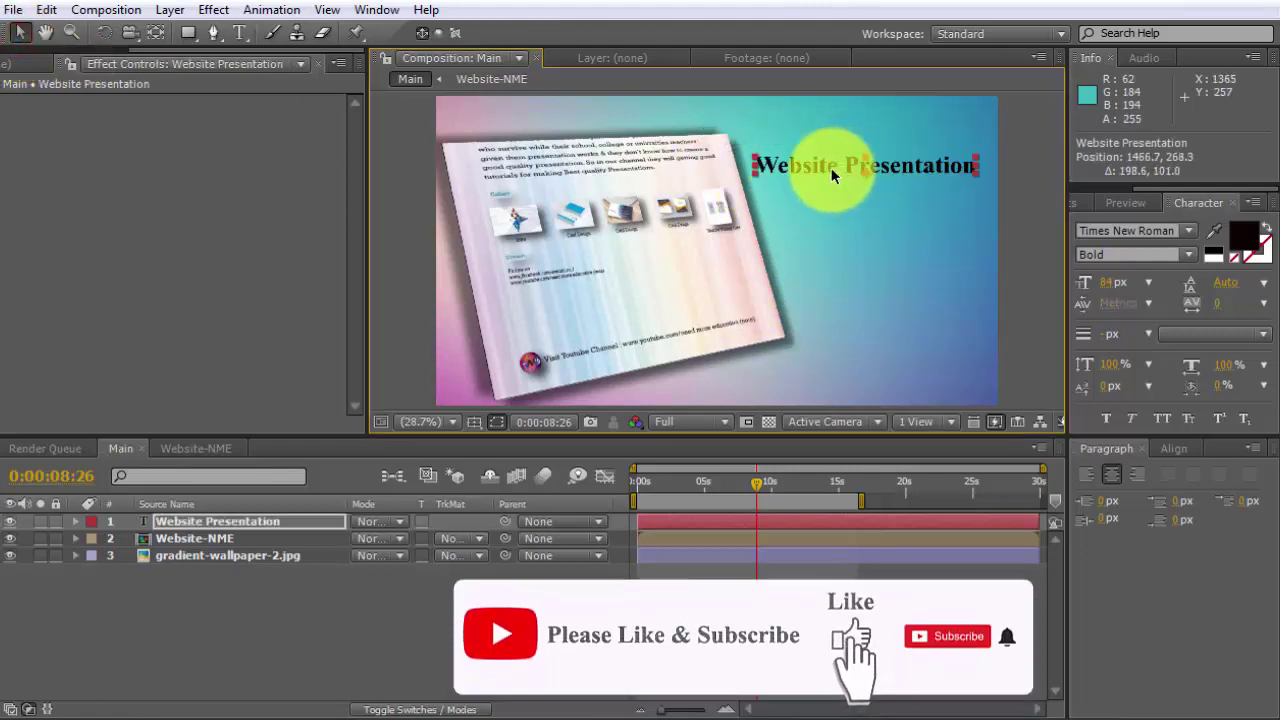
# Shift the title horizontally over the page to 644.5, 268.3 and set its first Position keyframe at 0:00:00:16
pyautogui.click(229, 521)
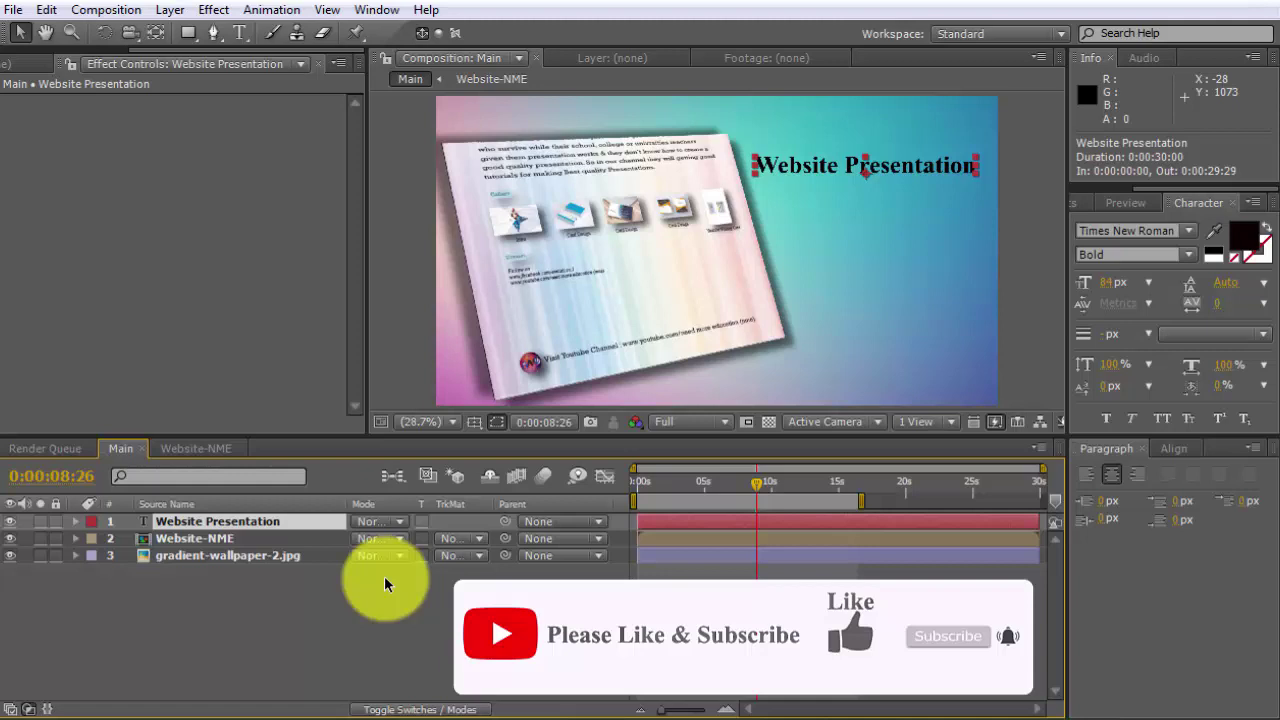
pyautogui.press('p')
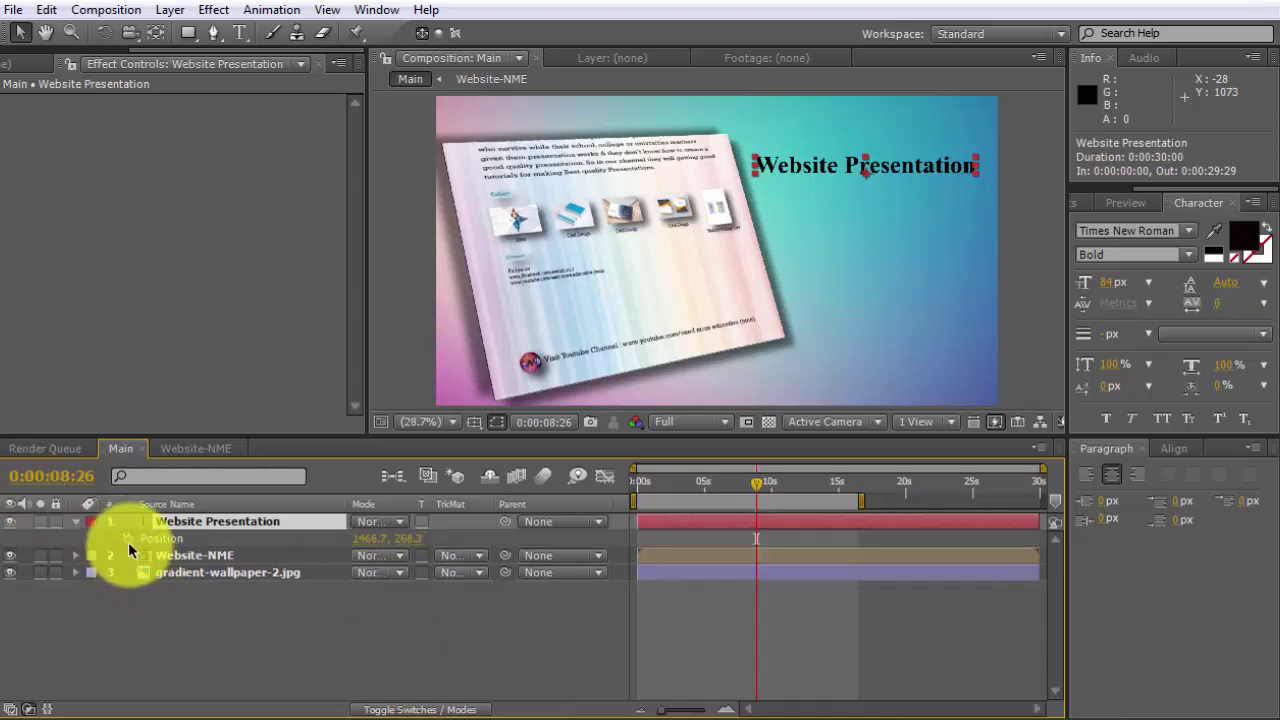
pyautogui.moveTo(758, 488); pyautogui.dragTo(647, 490)
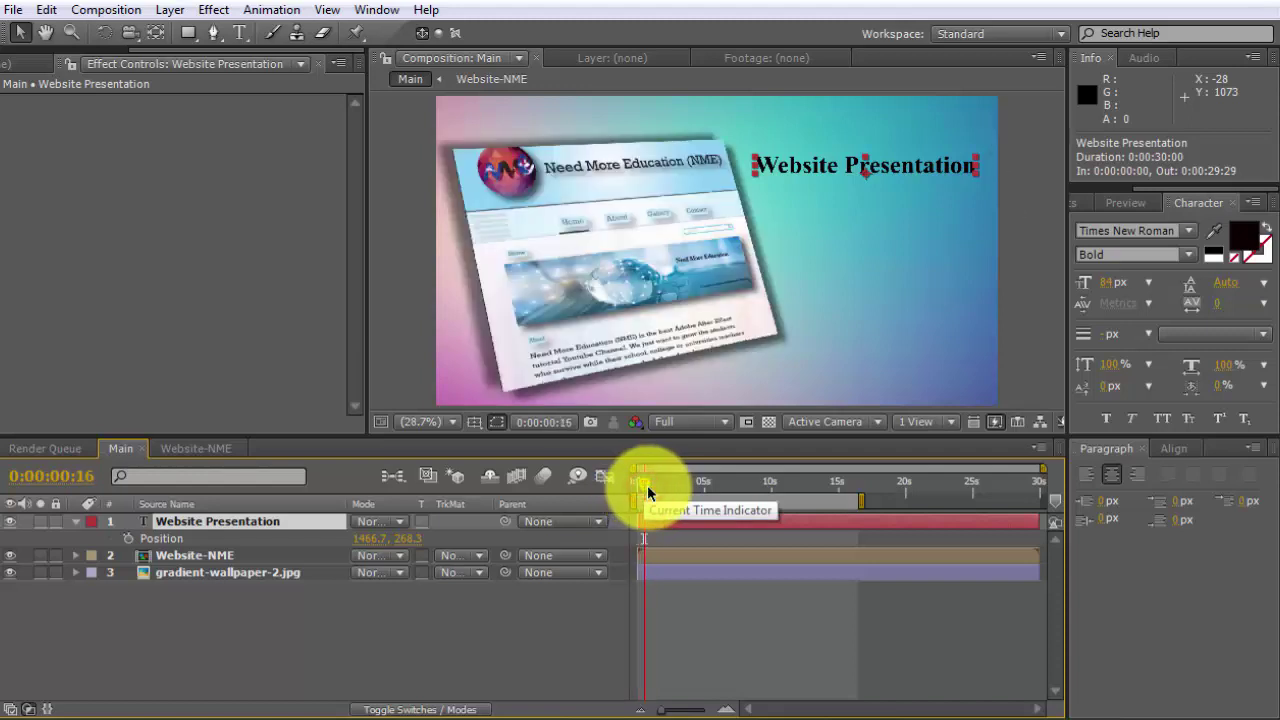
pyautogui.click(129, 538)
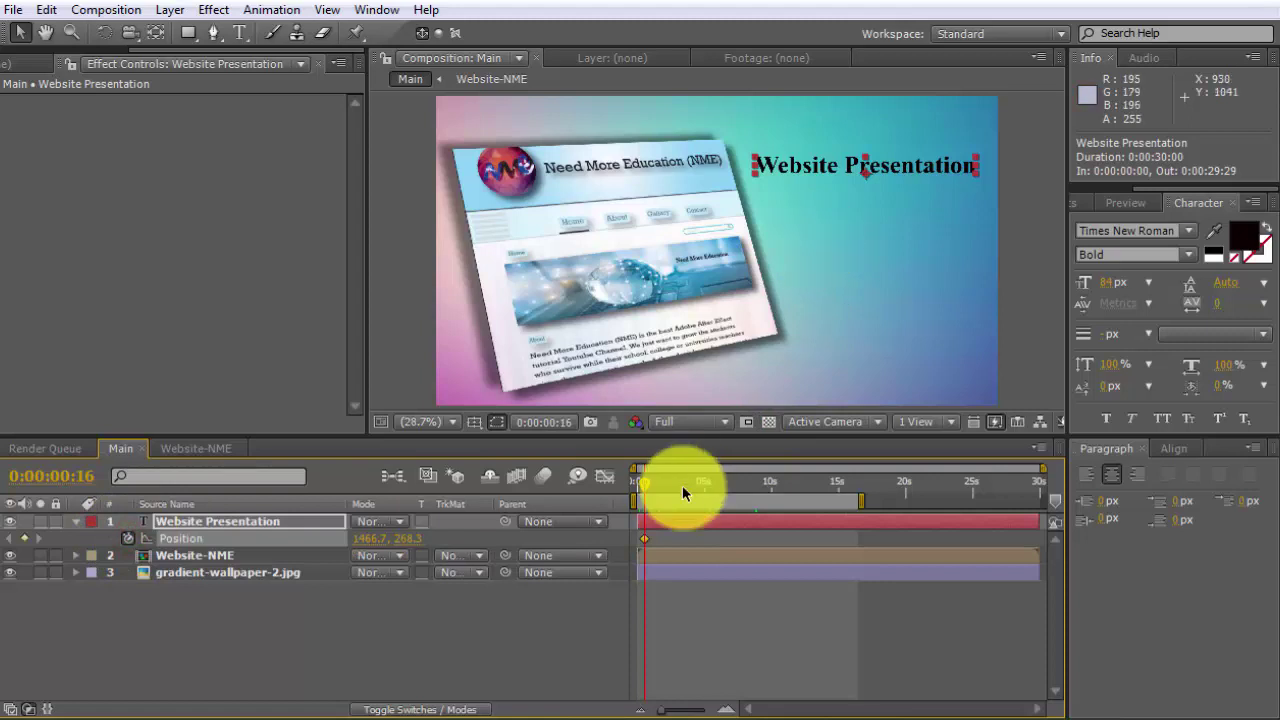
pyautogui.hotkey('ctrl', 'z')
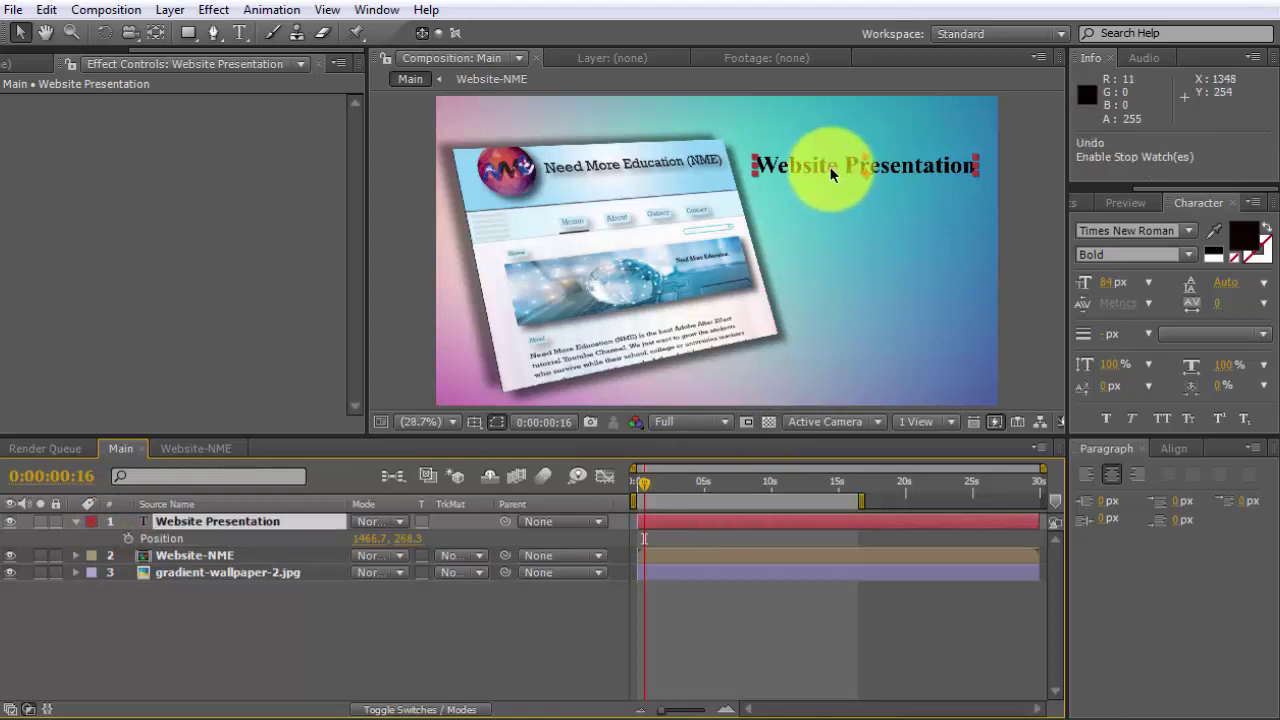
pyautogui.moveTo(824, 166); pyautogui.dragTo(586, 172)
pyautogui.click(128, 538)
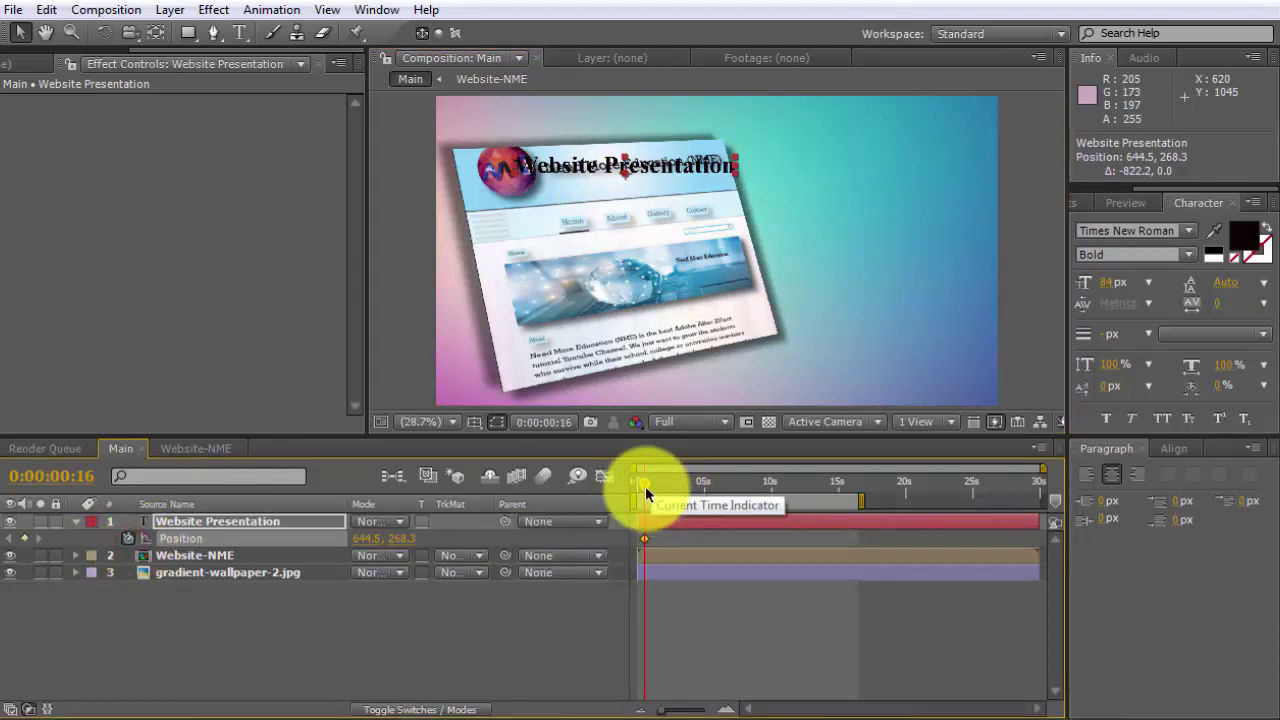
# Add a Position keyframe at 0:00:01:02 with the title at 1463.2, 268.3, and preview the slide from near the start
pyautogui.moveTo(646, 490); pyautogui.dragTo(652, 486)
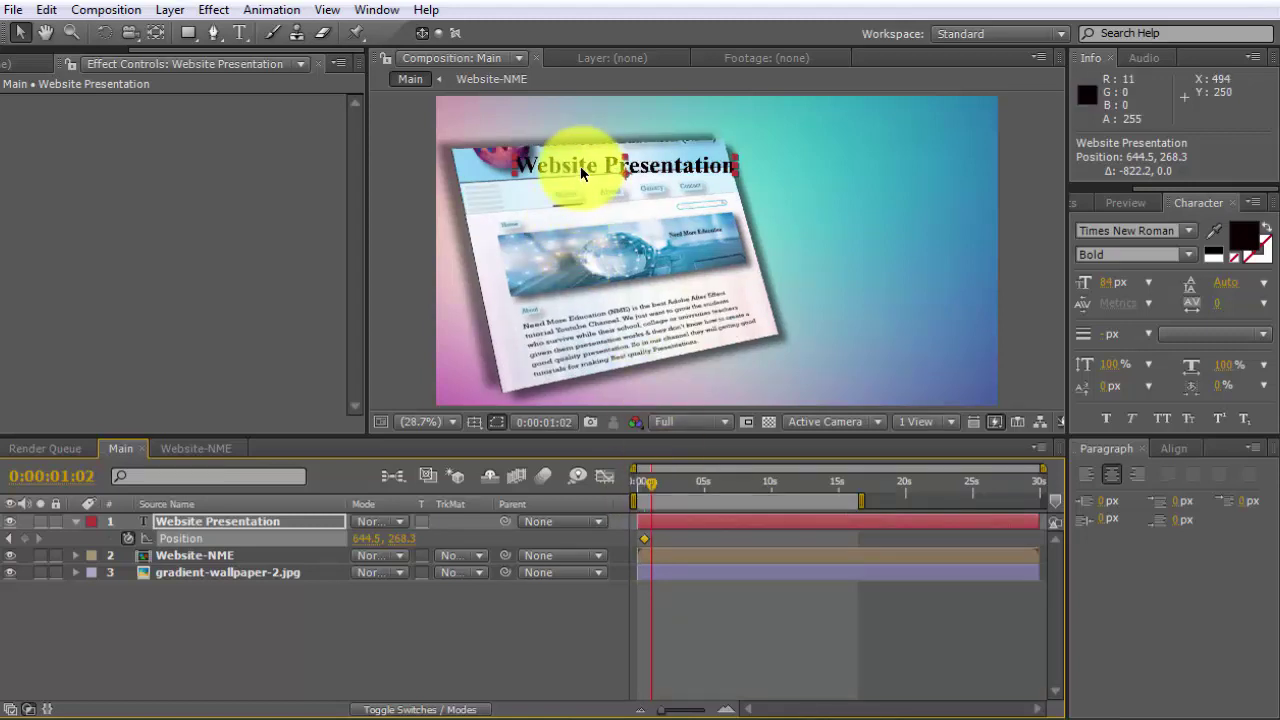
pyautogui.moveTo(583, 168); pyautogui.dragTo(819, 168)
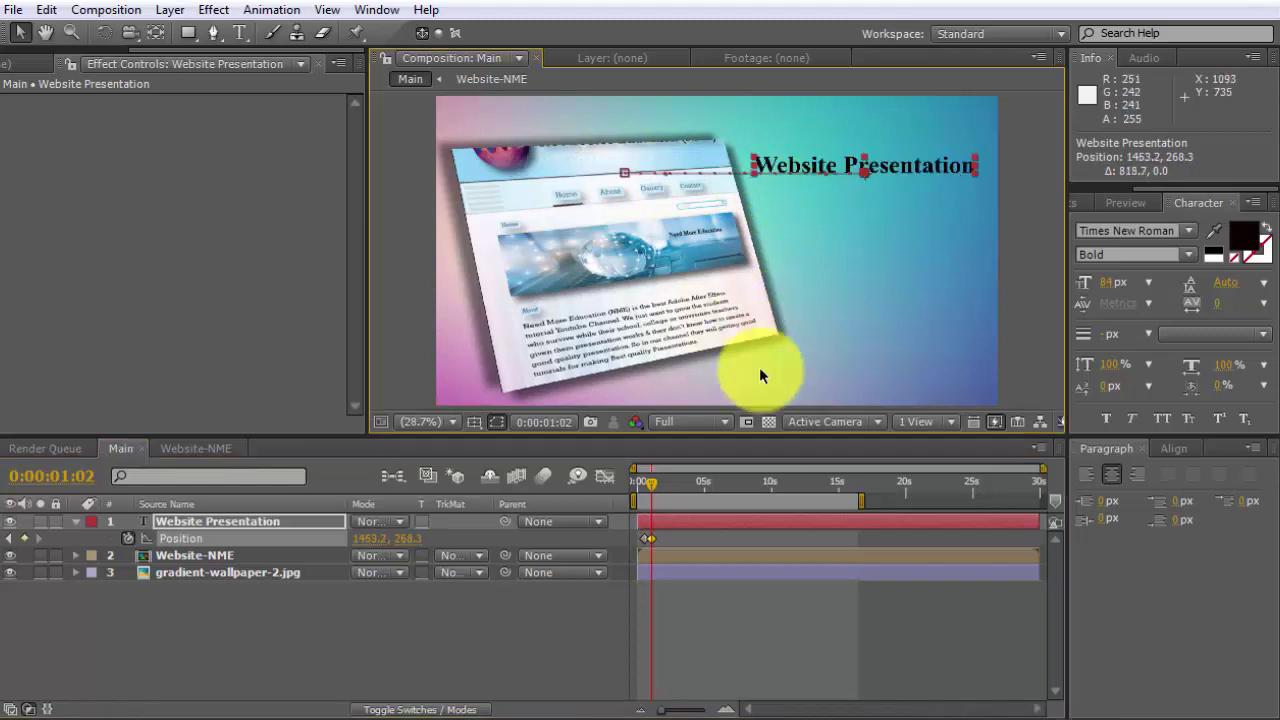
pyautogui.moveTo(651, 491)
pyautogui.mouseDown()
pyautogui.moveTo(623, 486)
pyautogui.moveTo(639, 490)
pyautogui.mouseUp()
pyautogui.press('space')
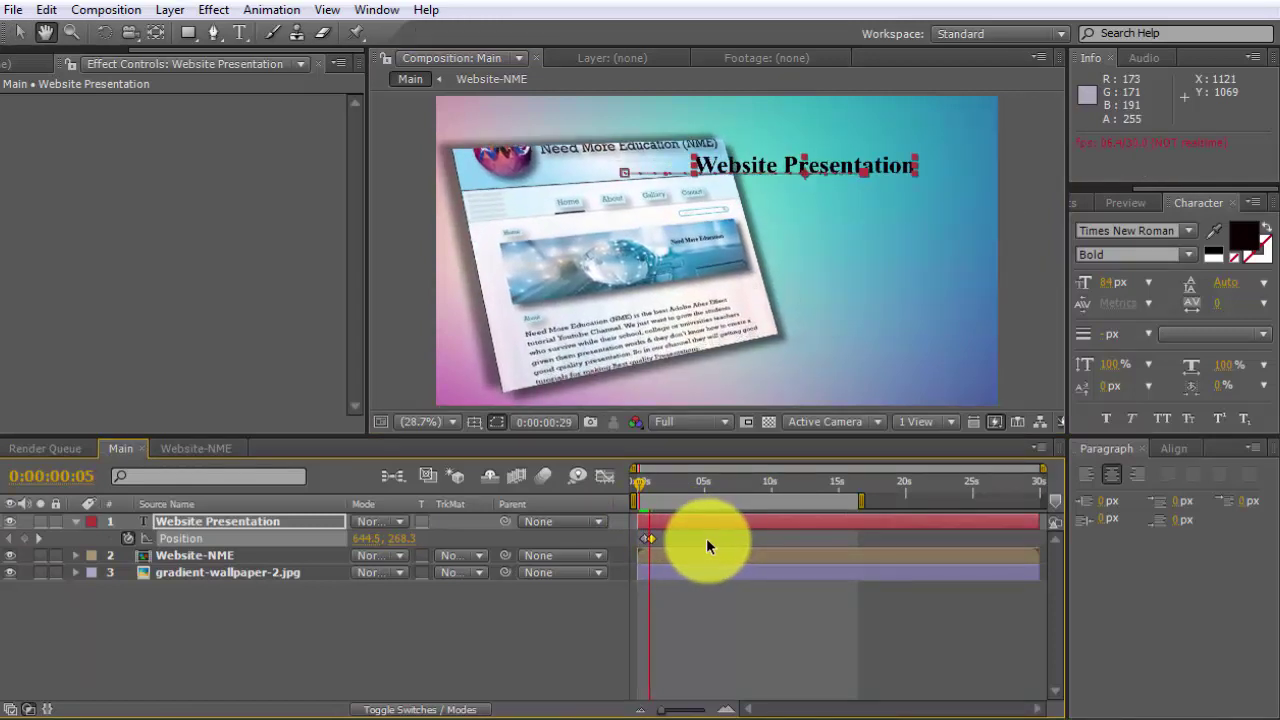
pyautogui.press('space')
# Apply Easy Ease to both Position keyframes of the title
pyautogui.moveTo(706, 541); pyautogui.dragTo(625, 532)
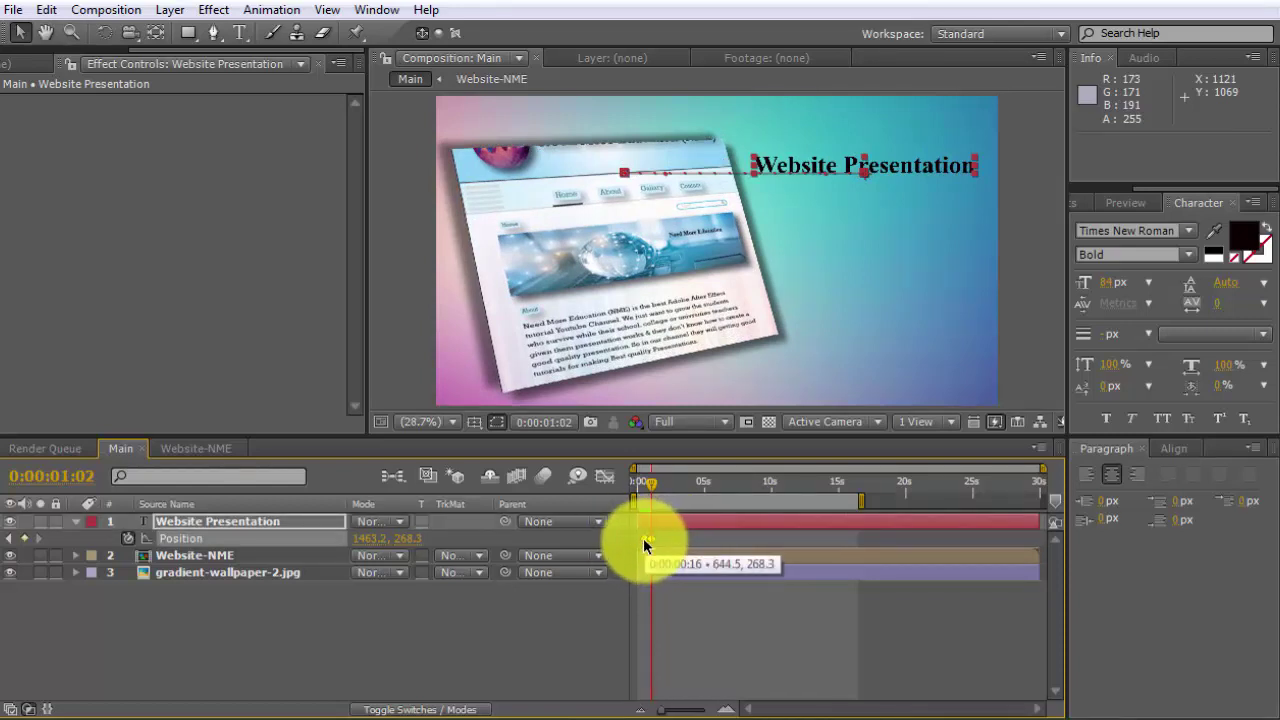
pyautogui.rightClick(645, 543)
pyautogui.moveTo(730, 711)
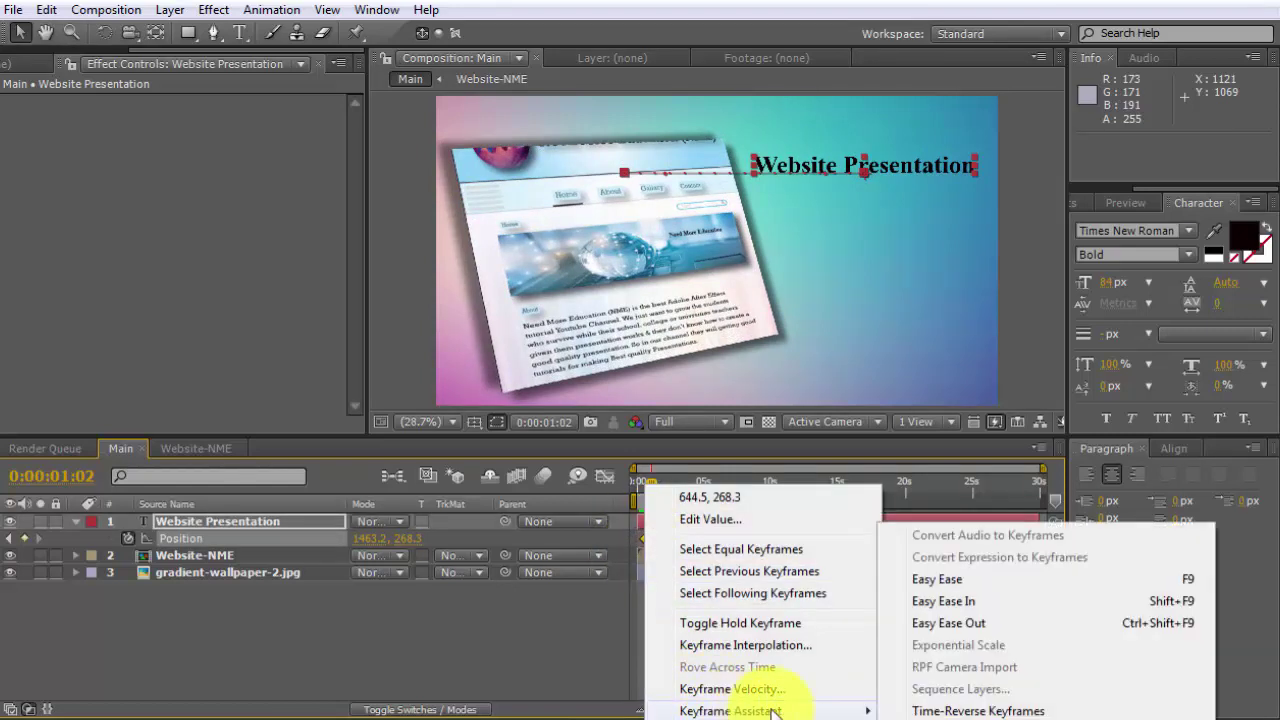
pyautogui.click(944, 577)
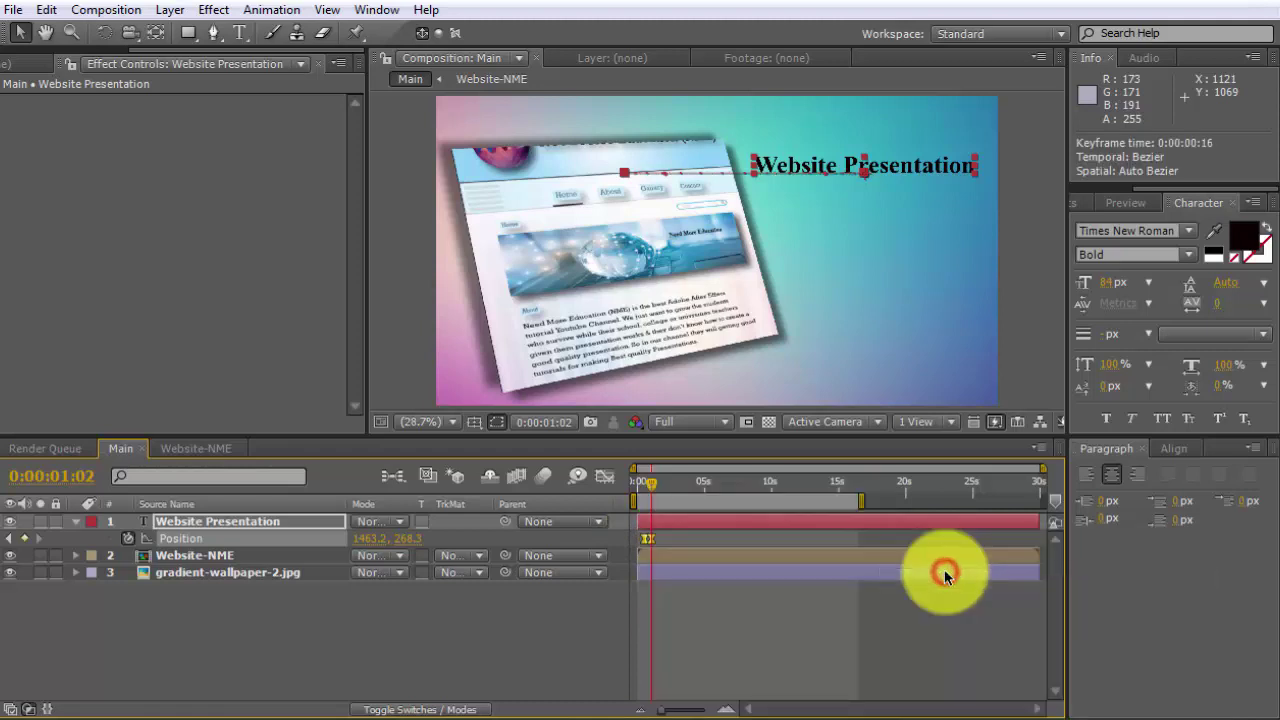
# Shorten the title's slide by moving its last Position keyframe to 0:00:00:27, and apply Easy Ease to the keyframes again
pyautogui.click(688, 536)
pyautogui.click(651, 540)
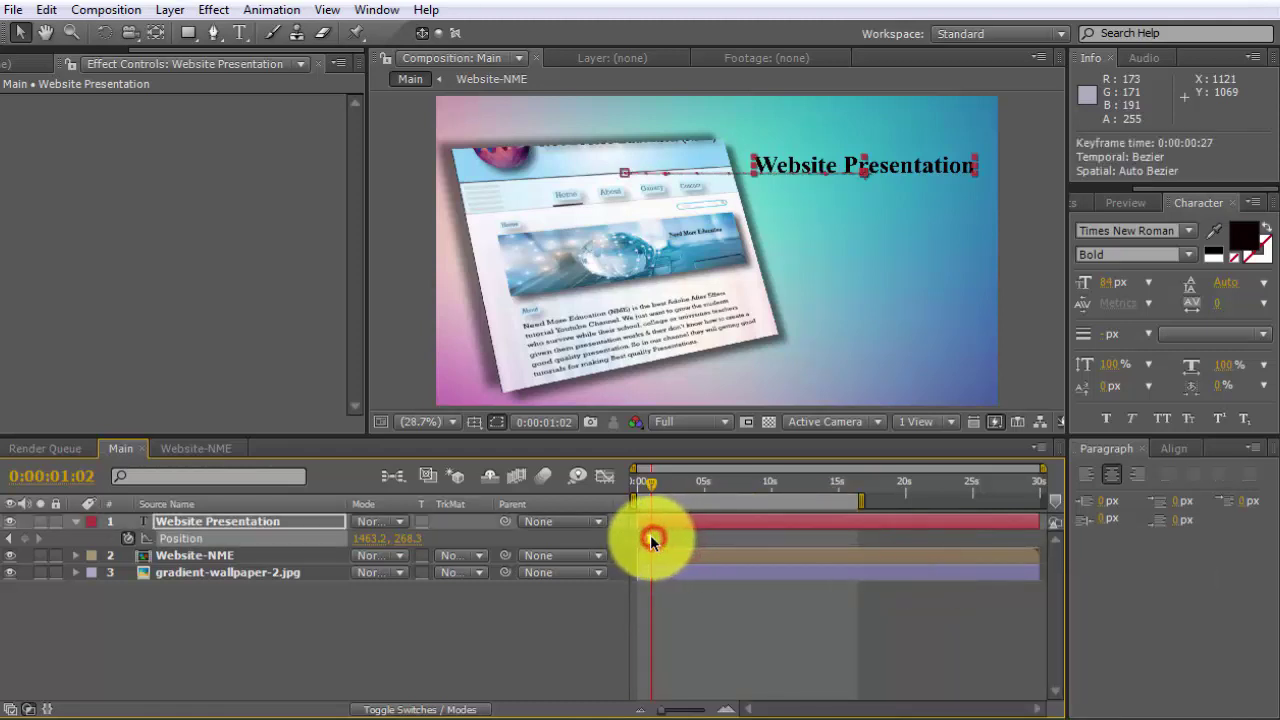
pyautogui.moveTo(649, 482); pyautogui.dragTo(630, 483)
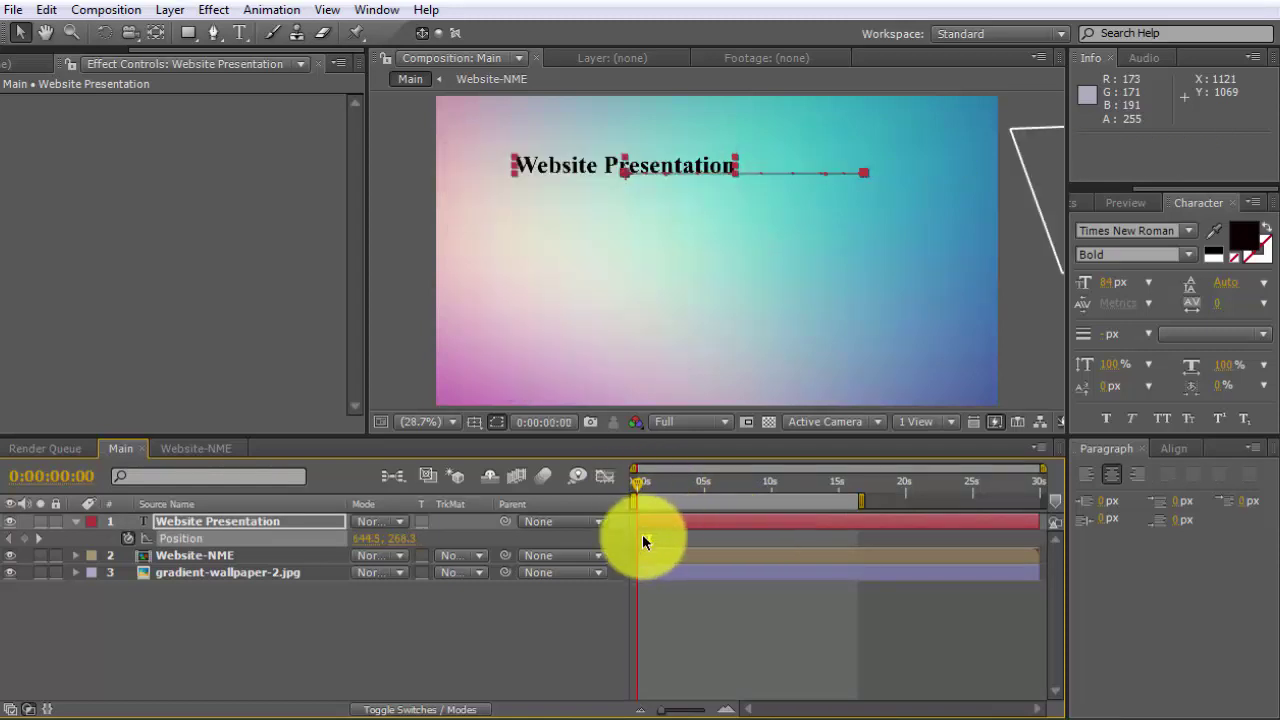
pyautogui.rightClick(645, 537)
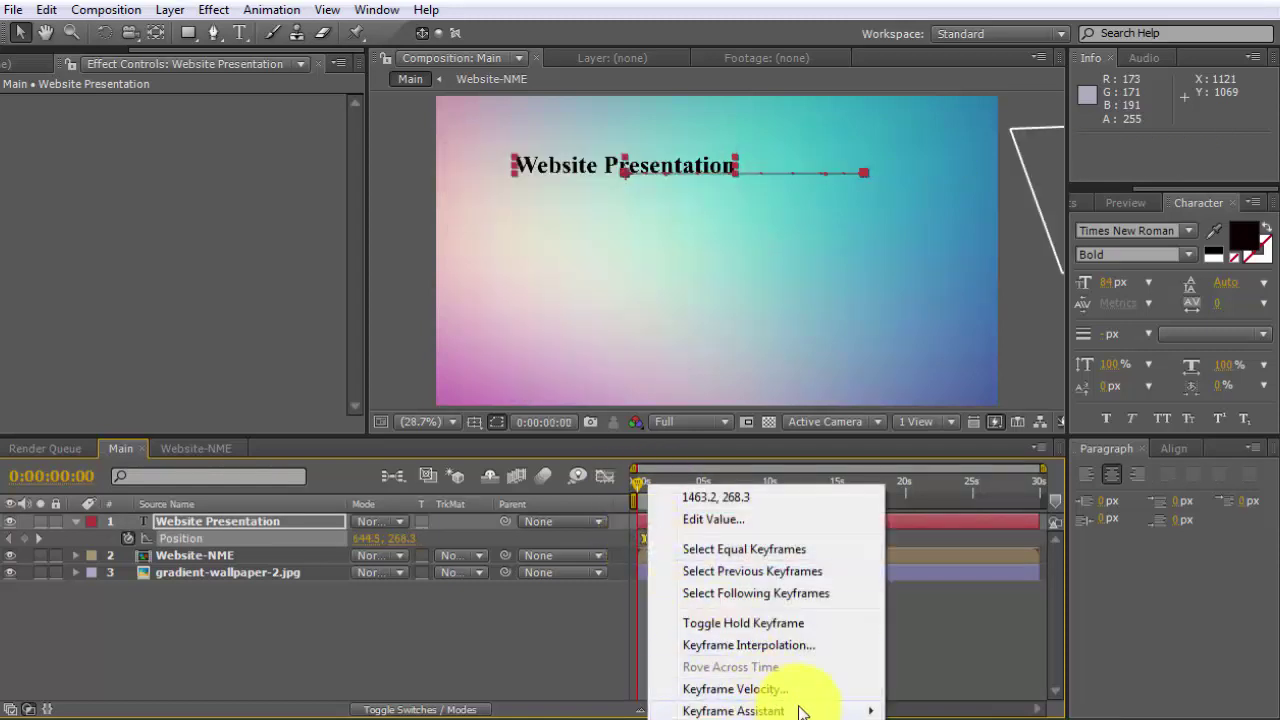
pyautogui.moveTo(800, 712)
pyautogui.click(928, 580)
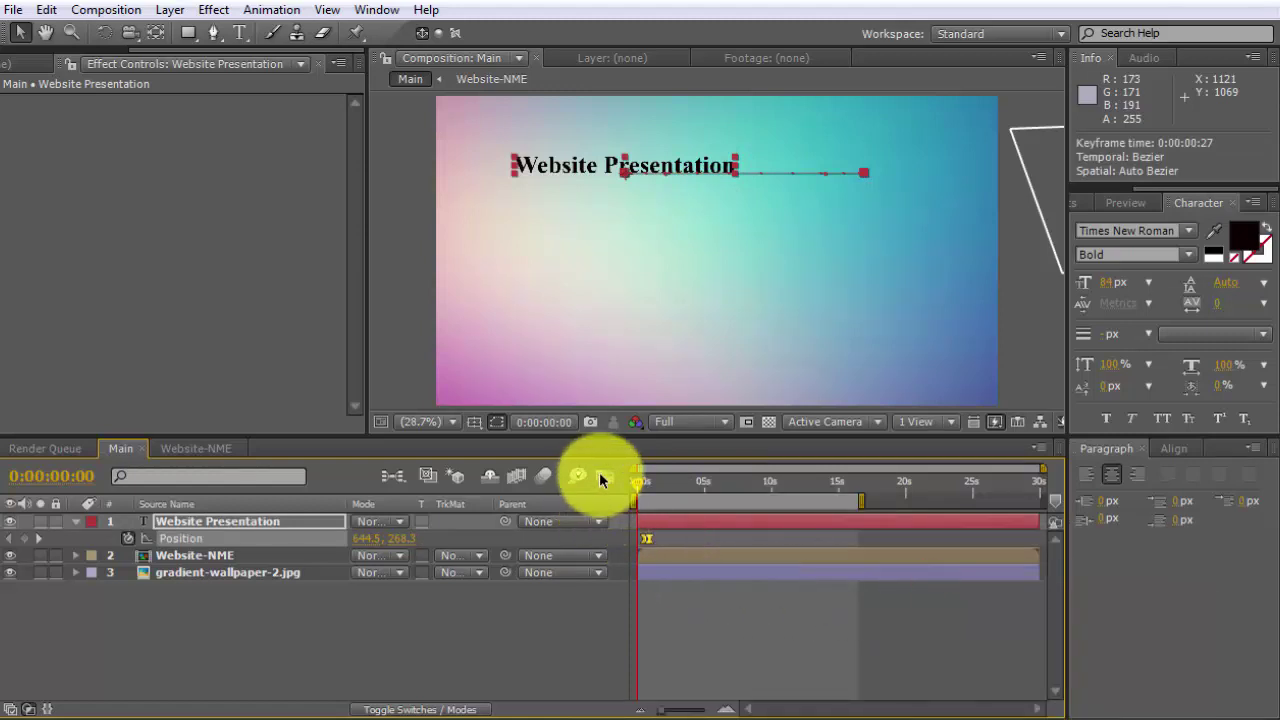
# Raise the easing influence of the title's Position keyframes to about 97.47% in the speed graph
pyautogui.click(601, 477)
pyautogui.click(727, 708)
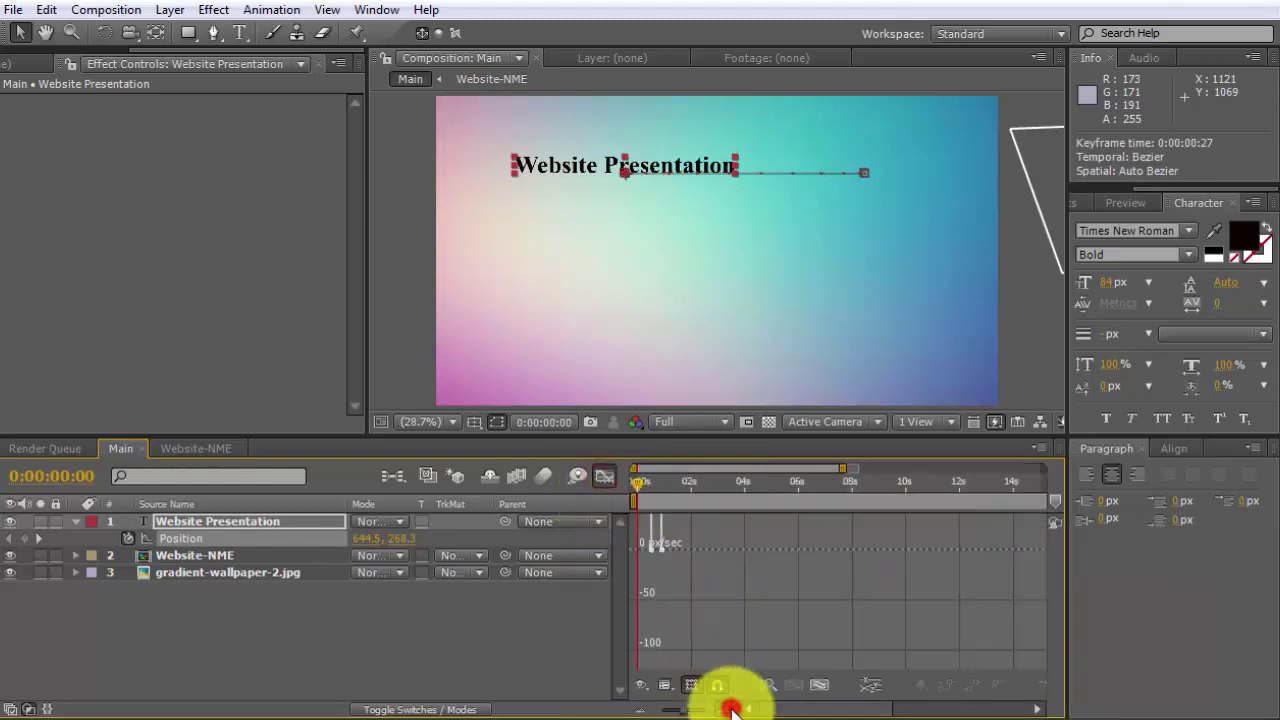
pyautogui.click(730, 708)
pyautogui.moveTo(971, 606); pyautogui.dragTo(793, 553)
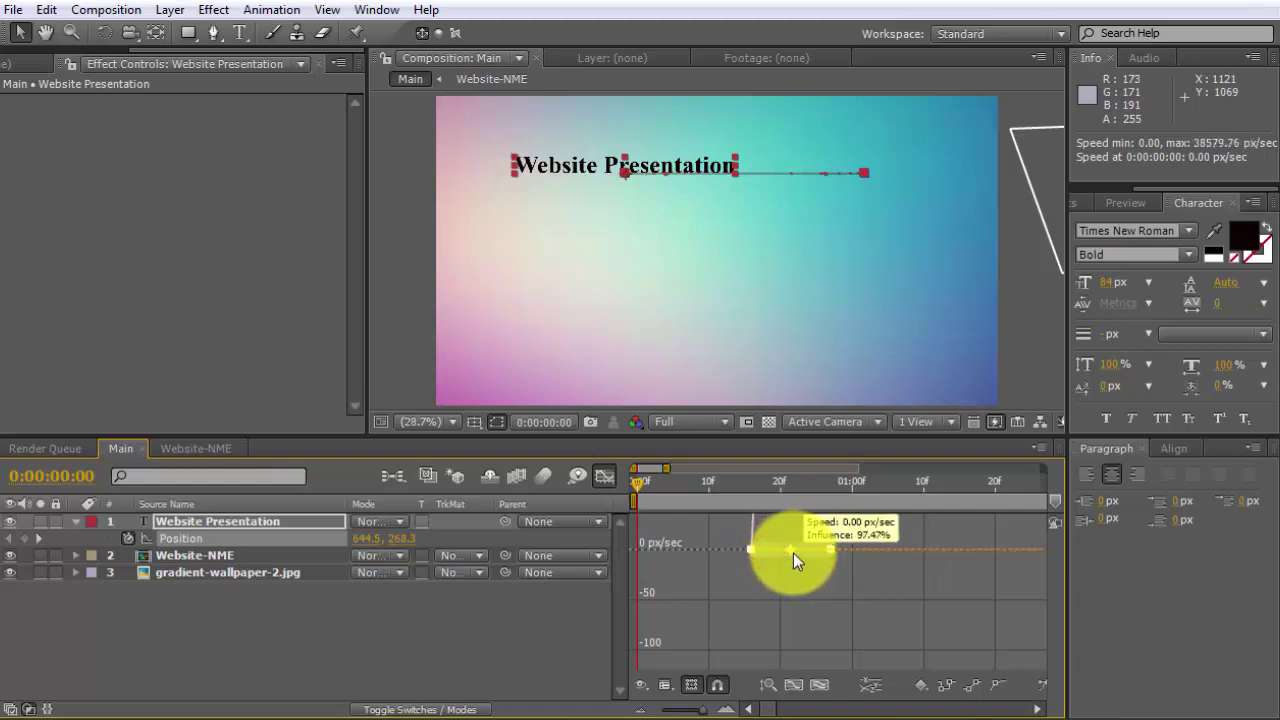
# Close the graph editor, collapse the title layer's properties, and preview the title's slide from the start of the composition
pyautogui.click(601, 482)
pyautogui.click(582, 642)
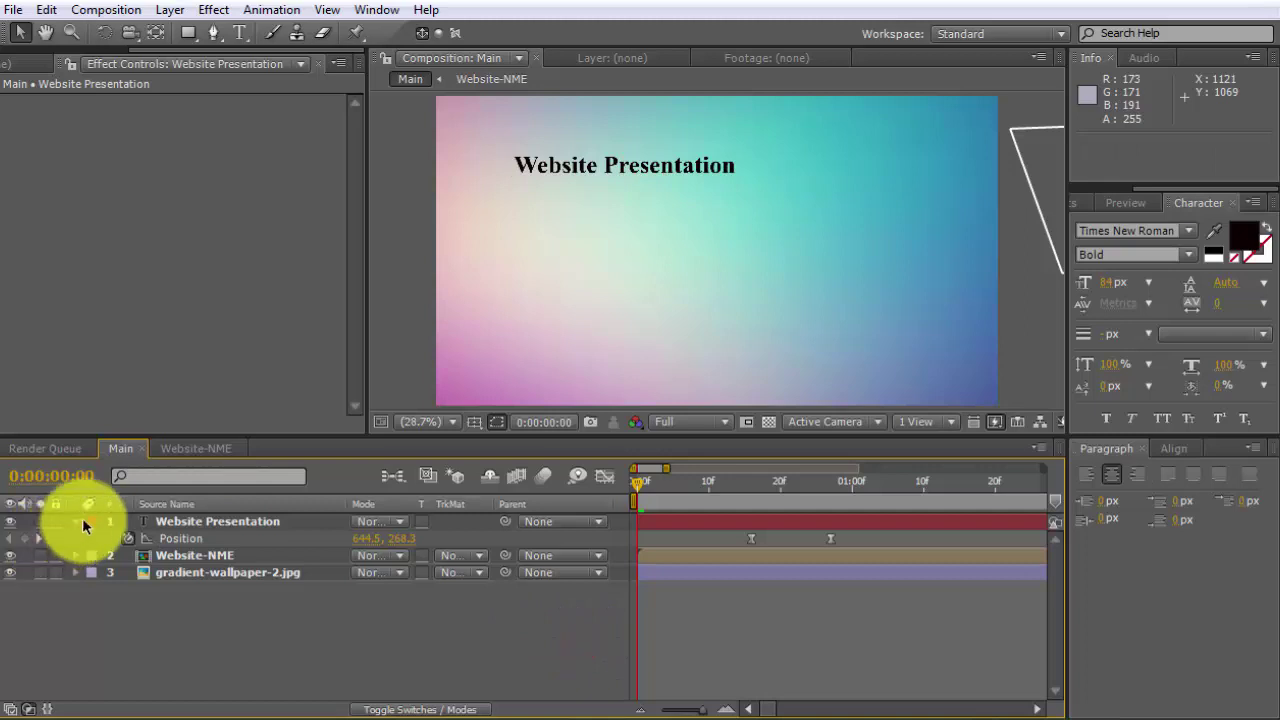
pyautogui.click(78, 519)
pyautogui.click(410, 622)
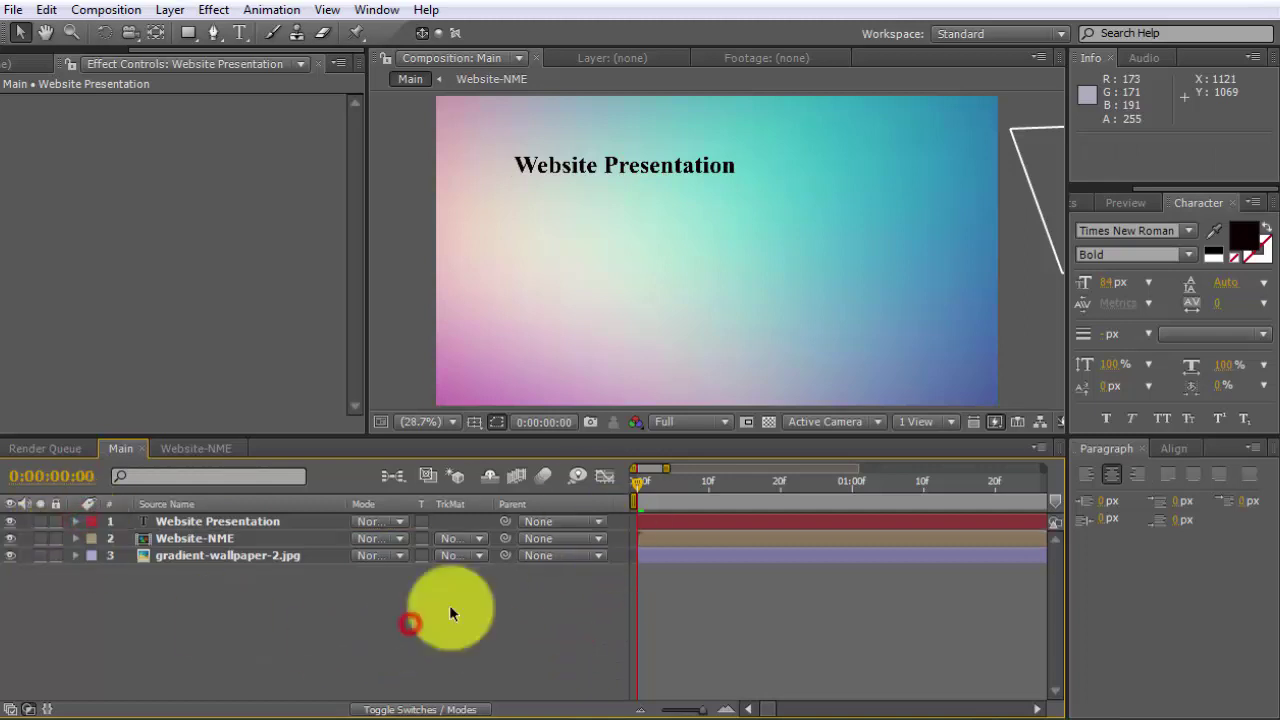
pyautogui.click(636, 484)
pyautogui.press('y')
pyautogui.press('space')
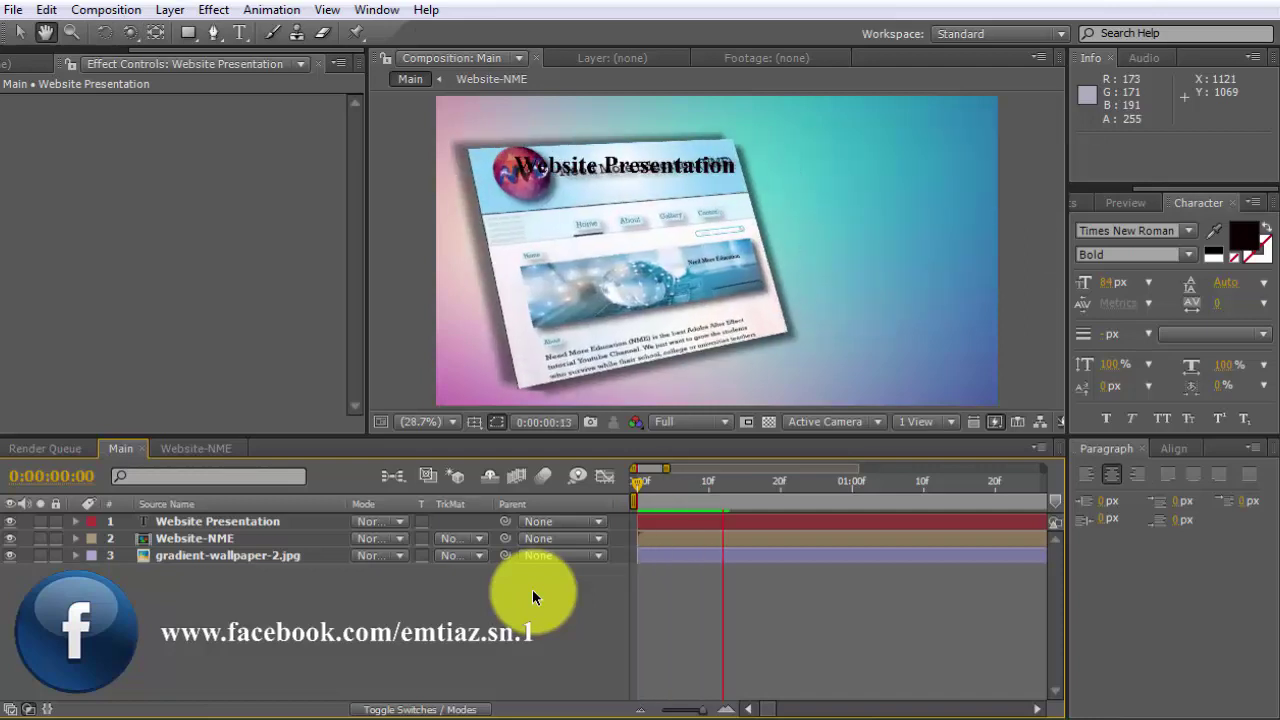
pyautogui.press('pagedown')
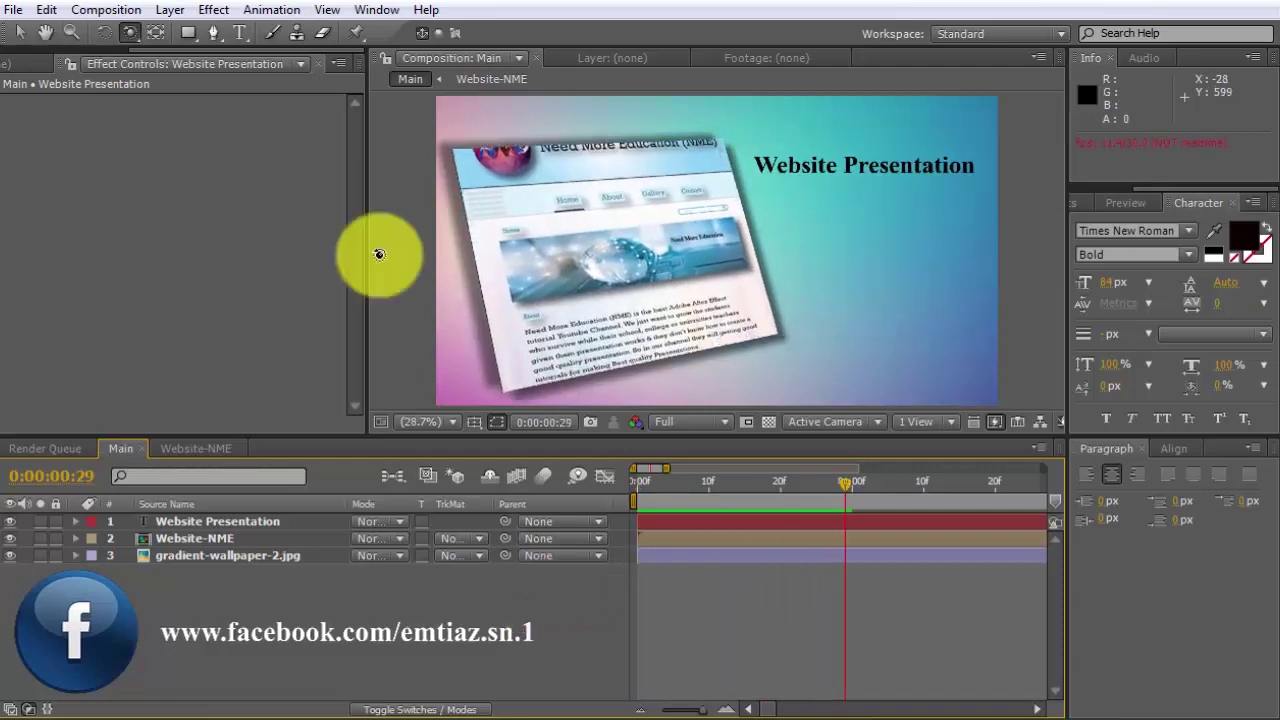
pyautogui.press('w')
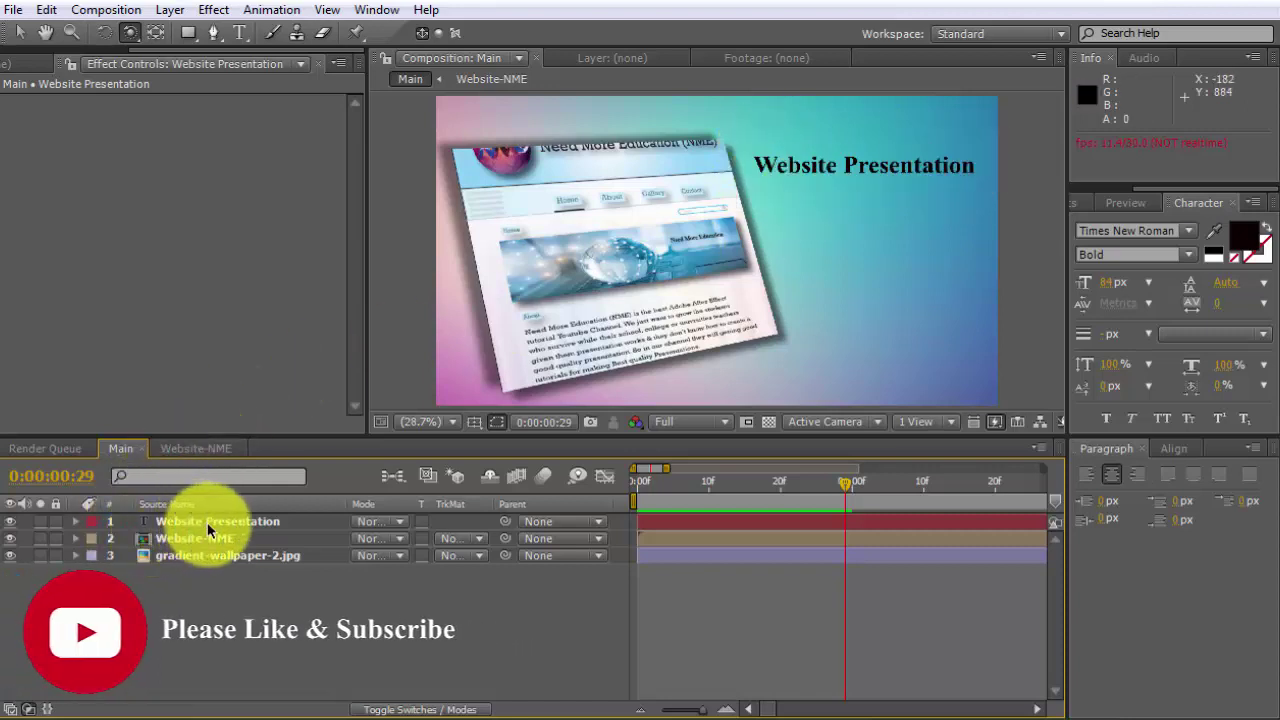
# Draw a white rectangle about 829 by 191 px covering the title at its final position, as a new shape layer
pyautogui.click(189, 36)
pyautogui.moveTo(741, 131)
pyautogui.mouseDown()
pyautogui.moveTo(798, 188)
pyautogui.moveTo(983, 187)
pyautogui.mouseUp()
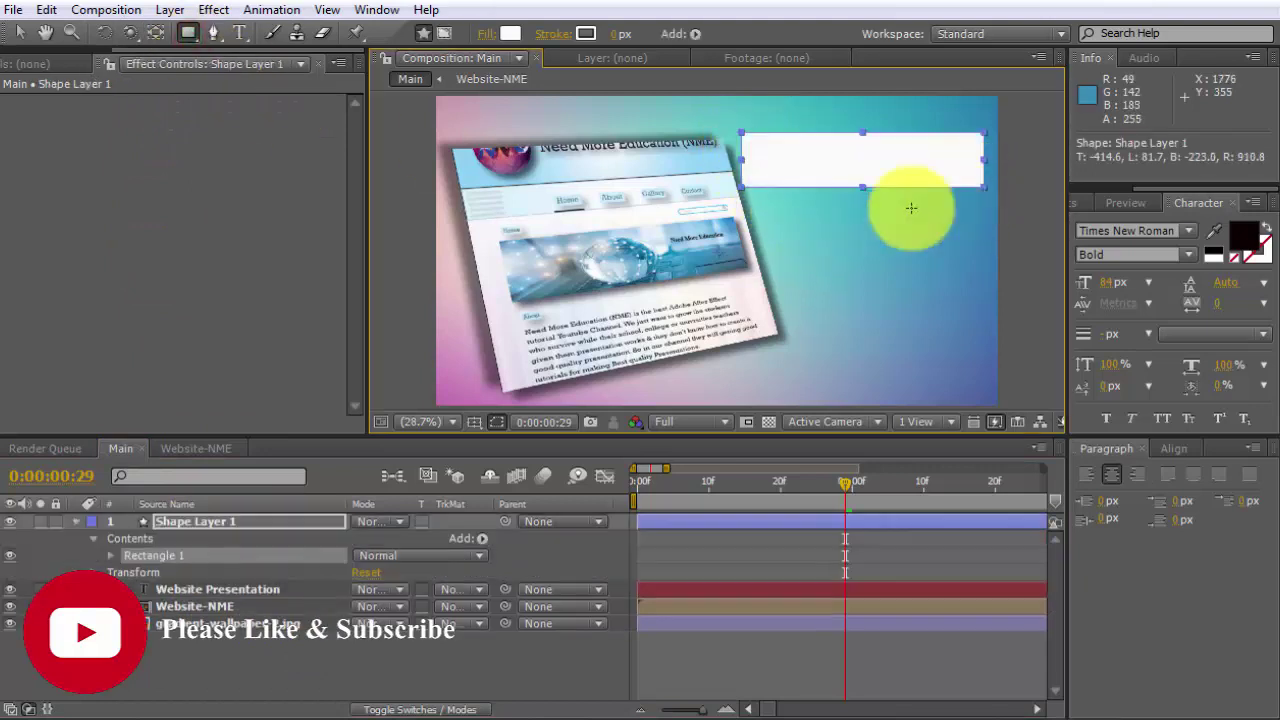
pyautogui.click(76, 523)
pyautogui.click(177, 617)
# Set the Website Presentation layer's track matte to Alpha Matte "Shape Layer 1" and preview the title's reveal from the start
pyautogui.click(208, 540)
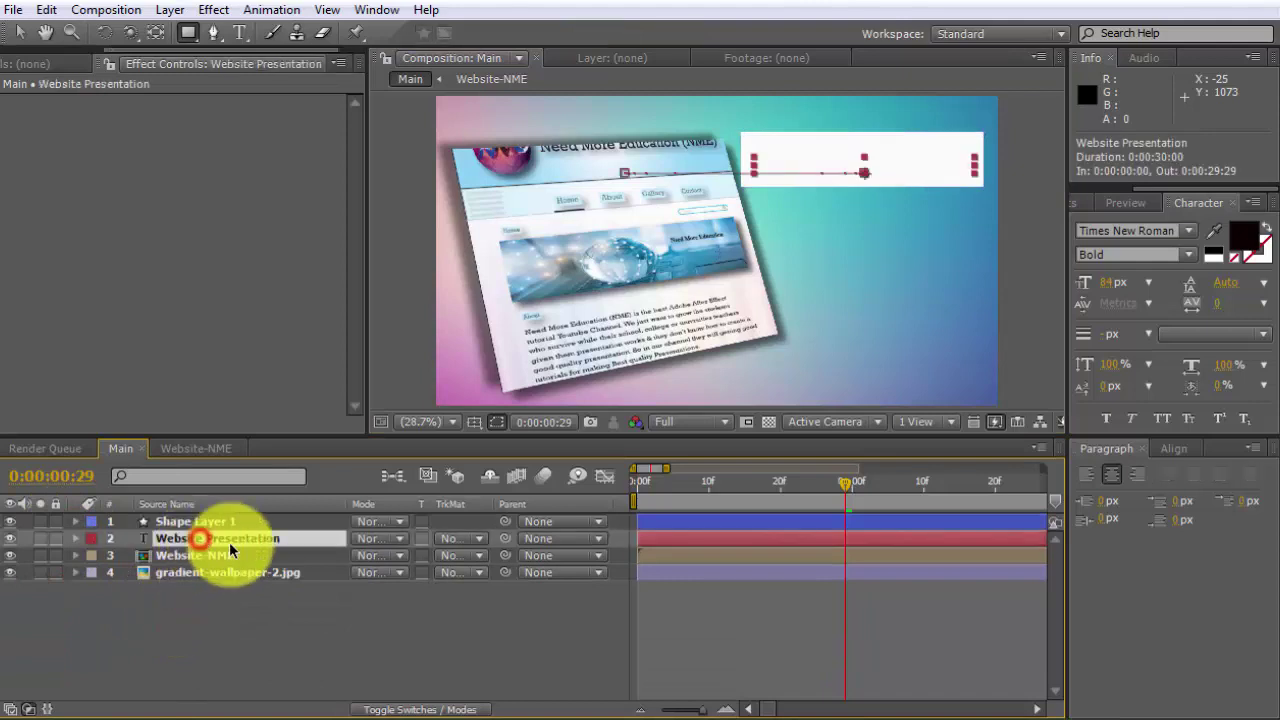
pyautogui.click(479, 539)
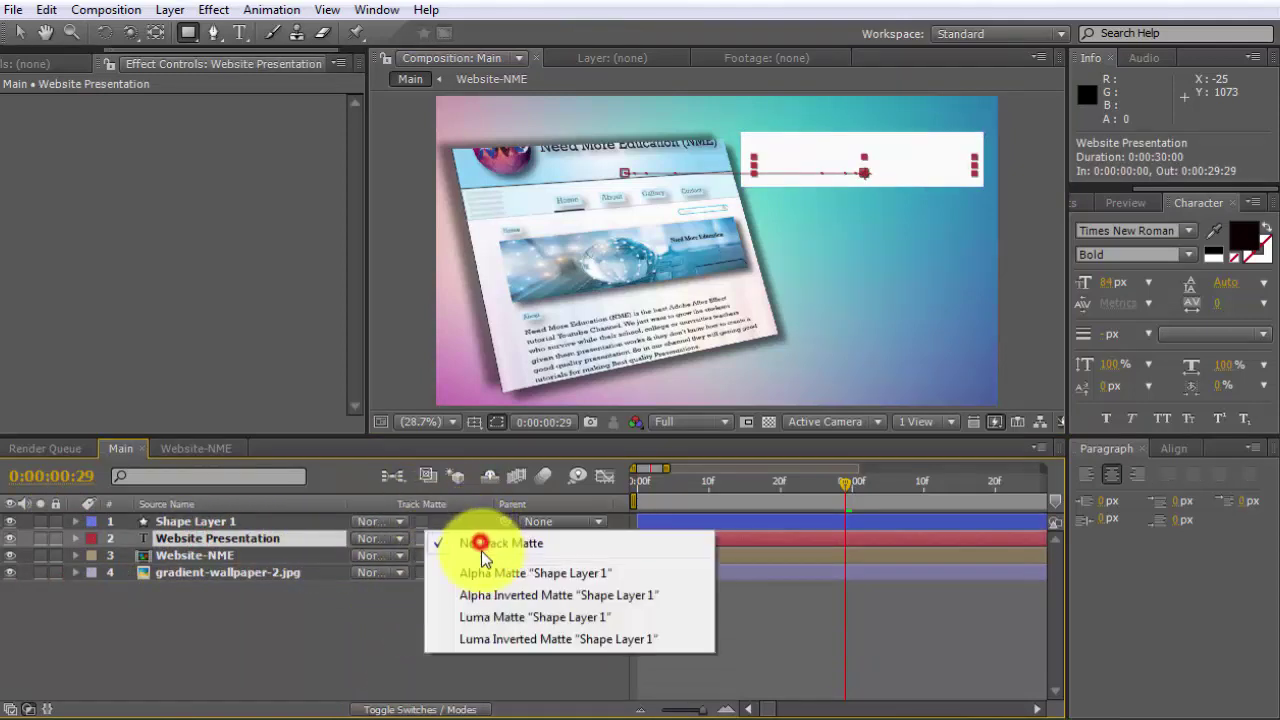
pyautogui.click(490, 569)
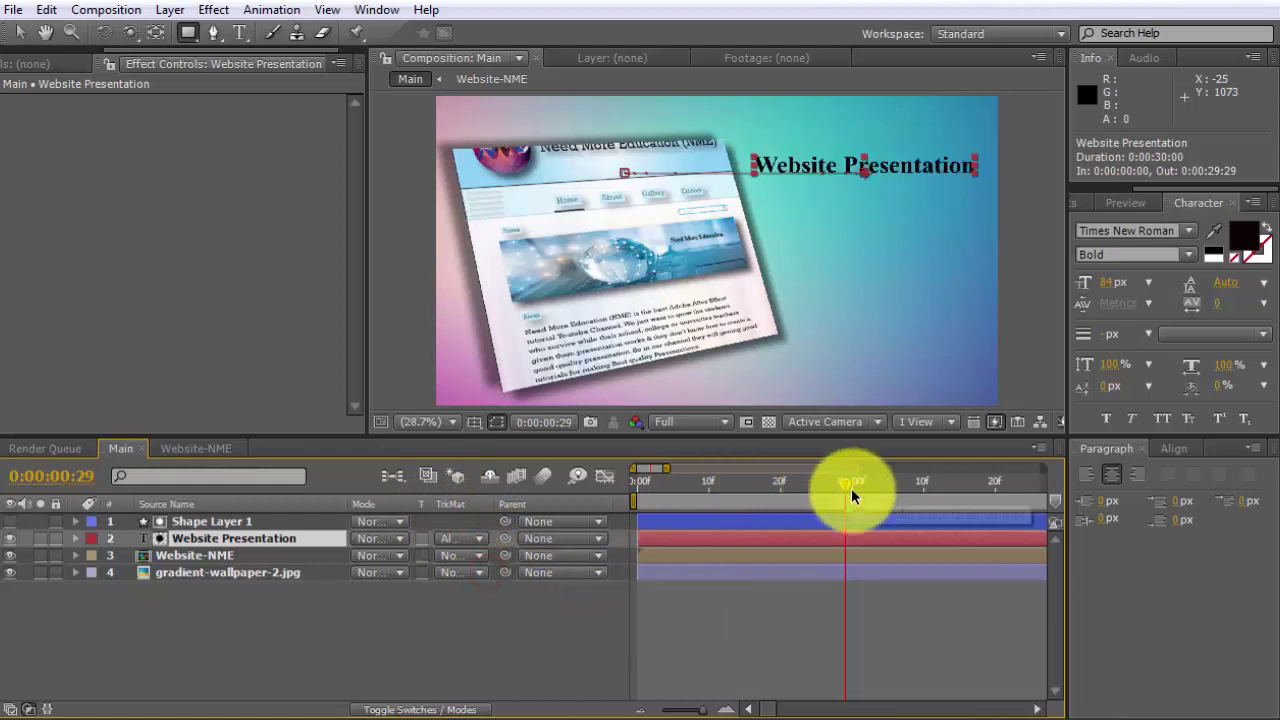
pyautogui.moveTo(846, 486); pyautogui.dragTo(808, 486)
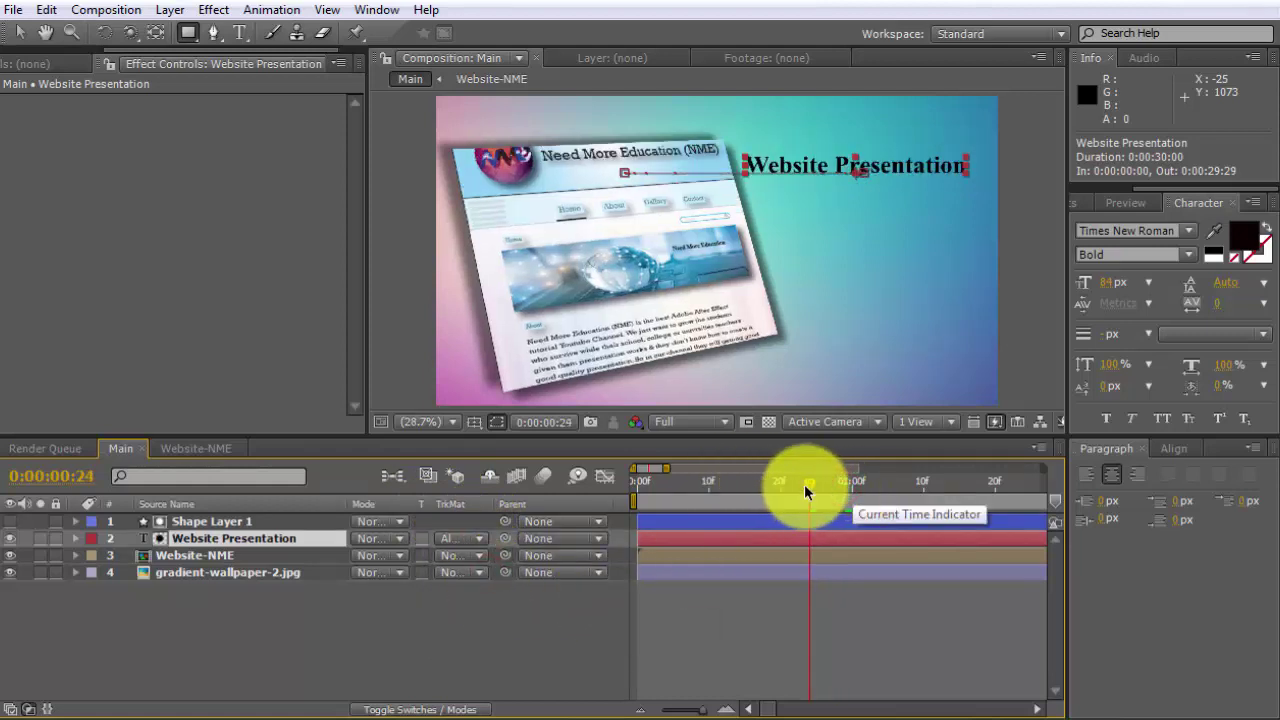
pyautogui.press('Home')
pyautogui.click(460, 627)
pyautogui.press('space')
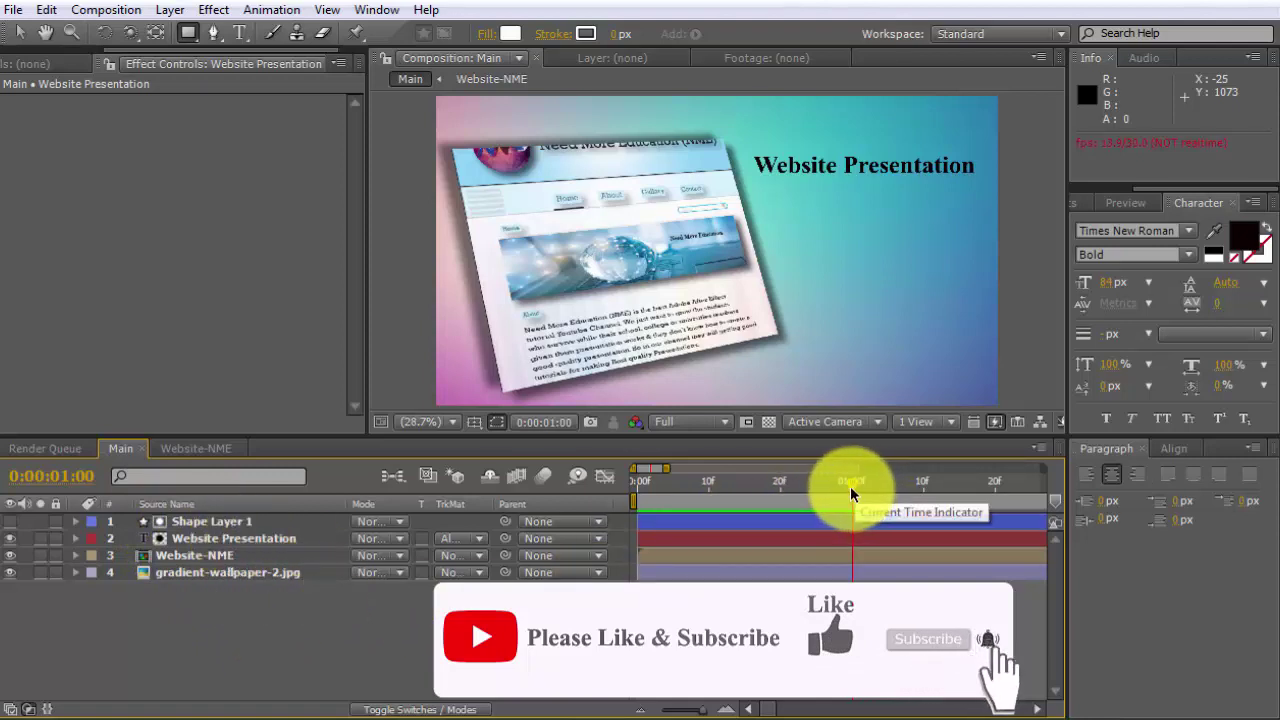
pyautogui.click(643, 488)
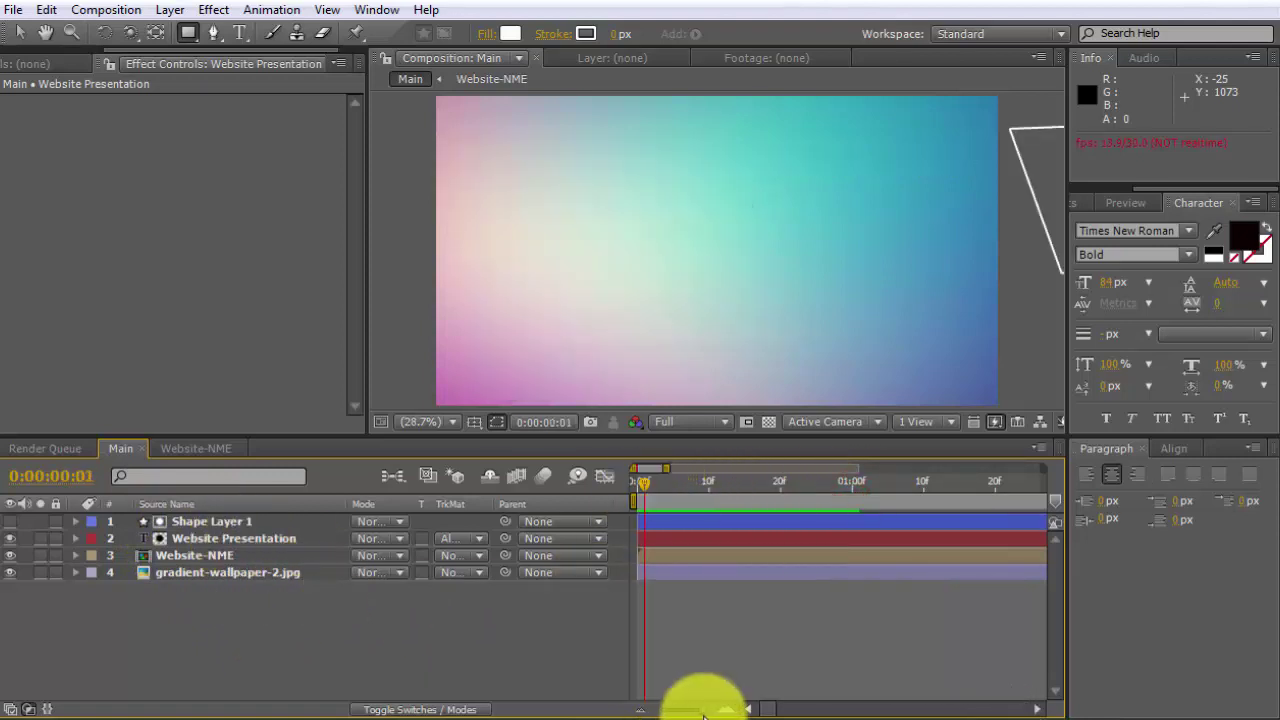
# At 0:00:00:28, add the tagline "The Best Way to Represent Your Website" in 25 px text below the title
pyautogui.moveTo(705, 712); pyautogui.dragTo(643, 710)
pyautogui.moveTo(639, 484); pyautogui.dragTo(646, 486)
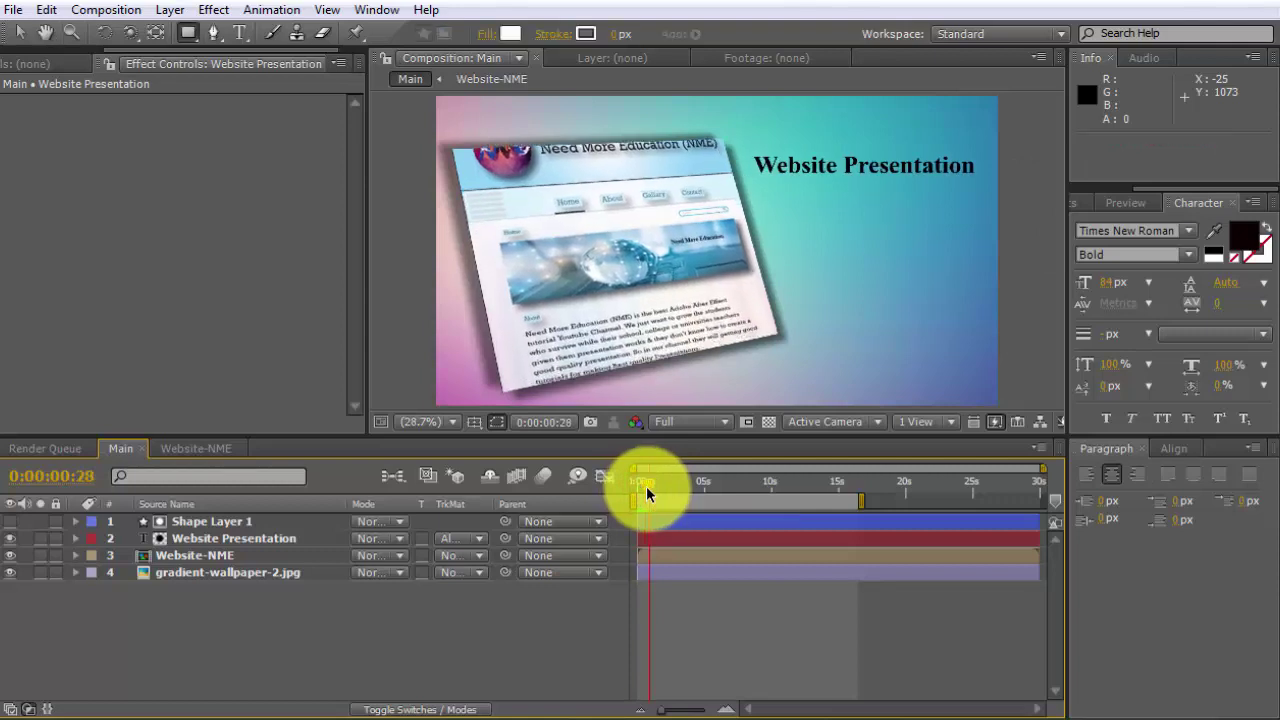
pyautogui.click(240, 35)
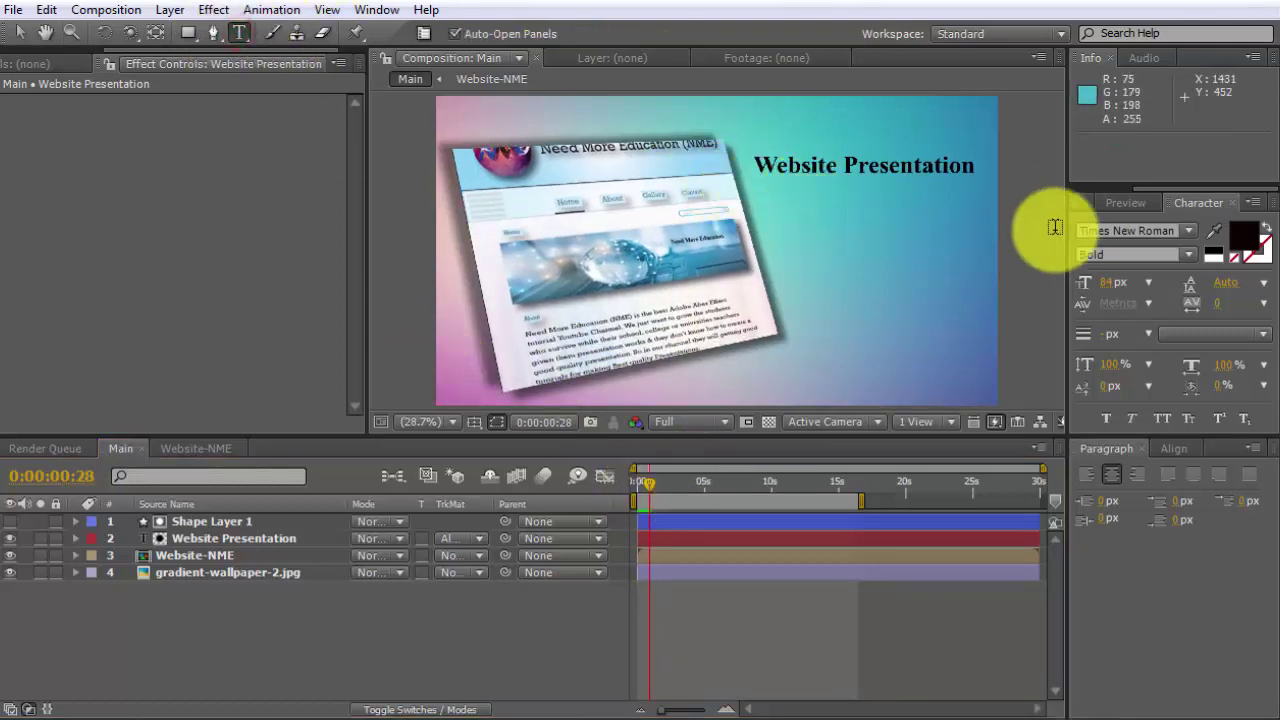
pyautogui.click(1105, 288)
pyautogui.moveTo(1063, 284); pyautogui.dragTo(1029, 284)
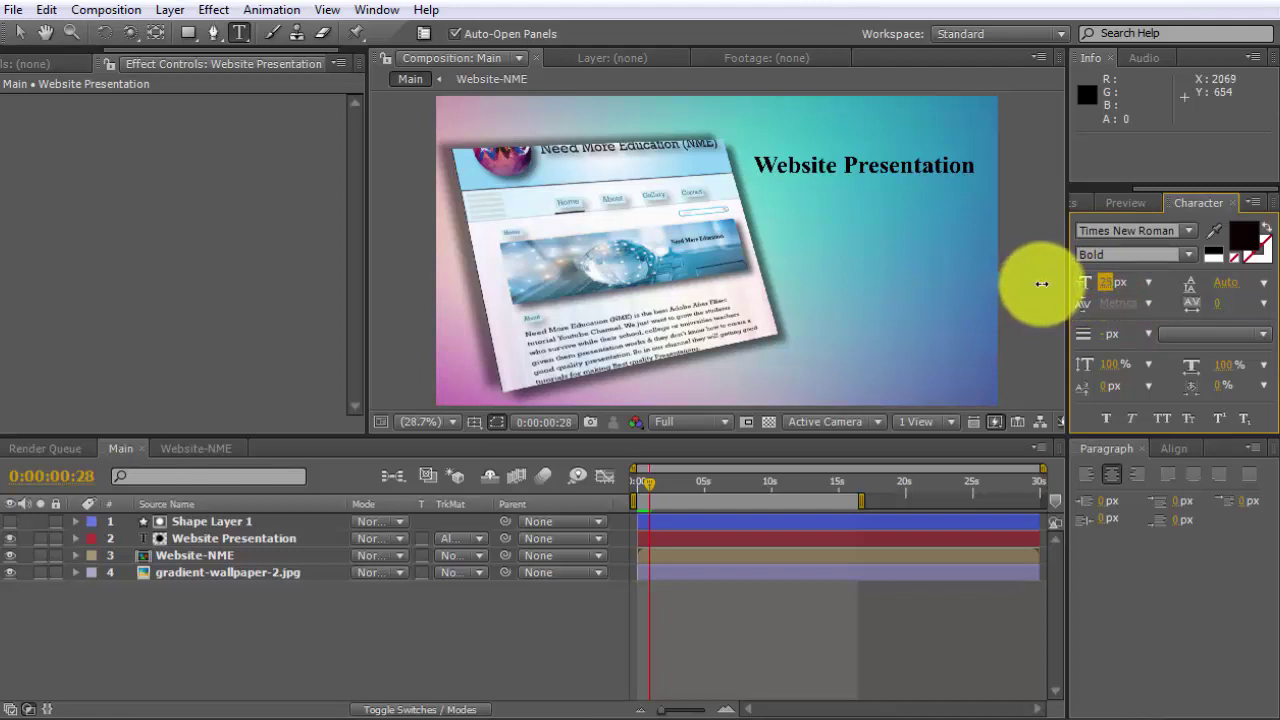
pyautogui.click(794, 211)
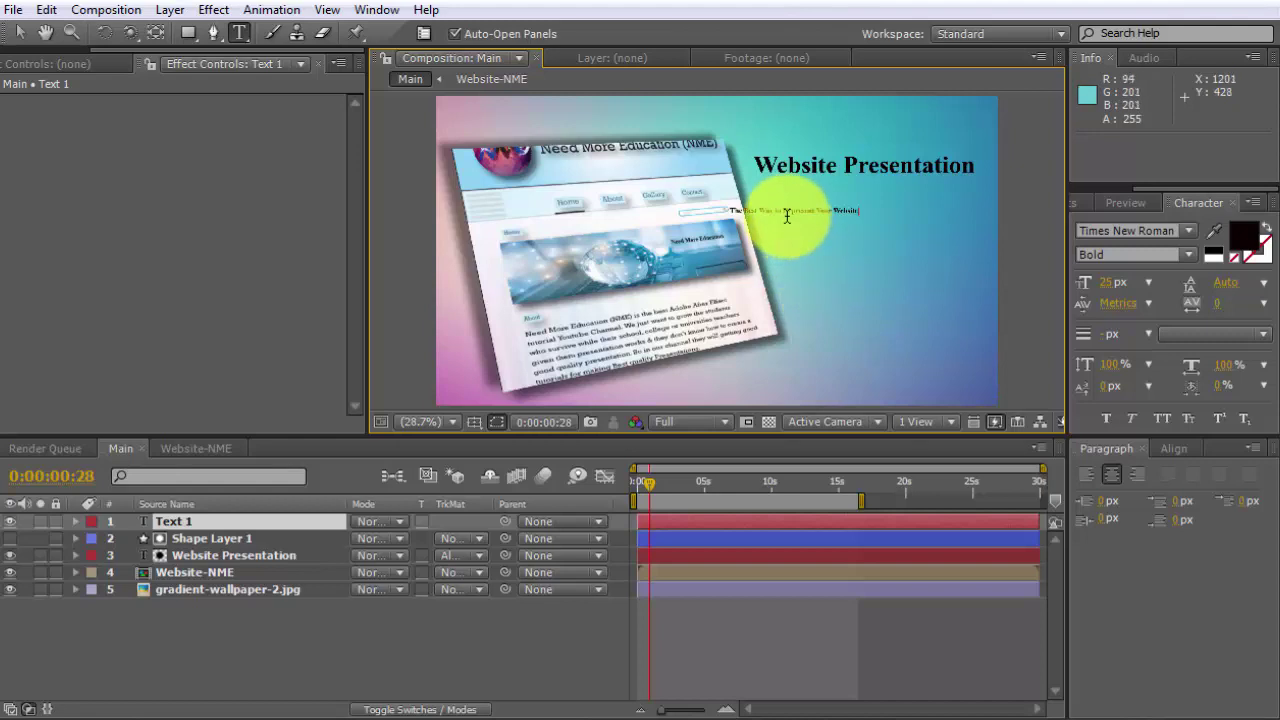
pyautogui.click(19, 33)
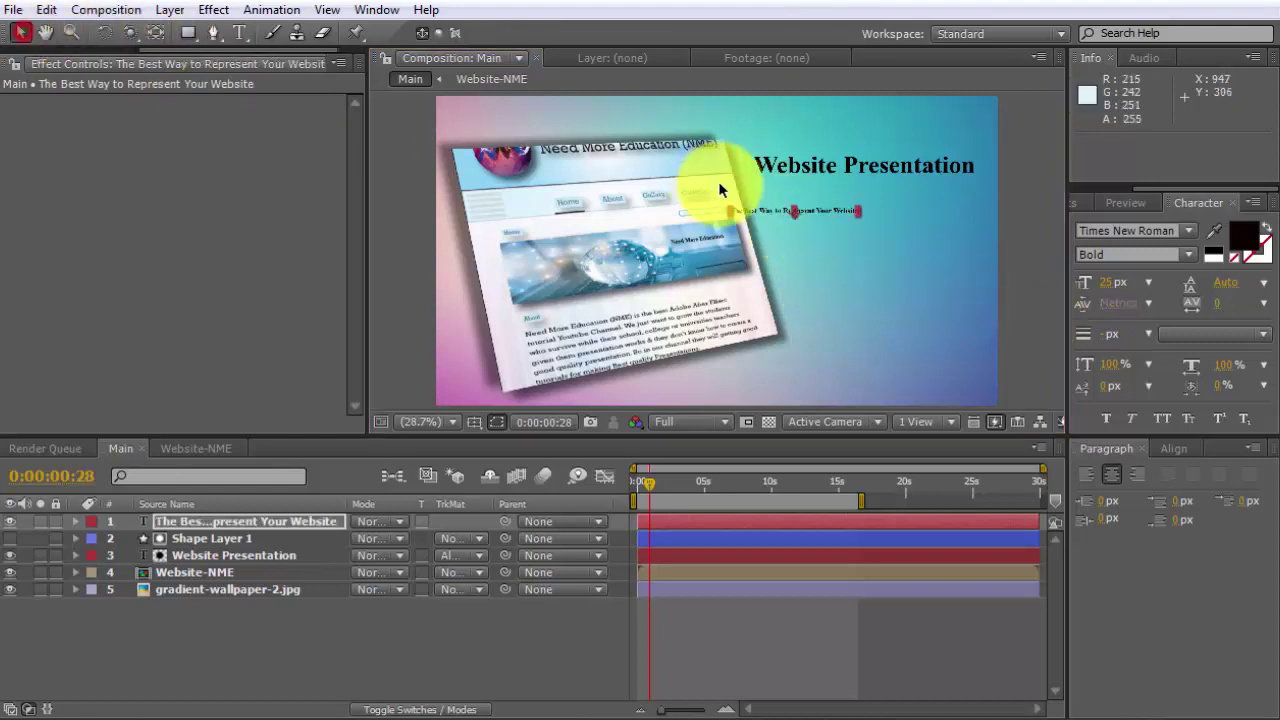
# Move the tagline under the title to 1474.8, 361.6 and enlarge its text to 34 px
pyautogui.scroll(2, 818, 250)
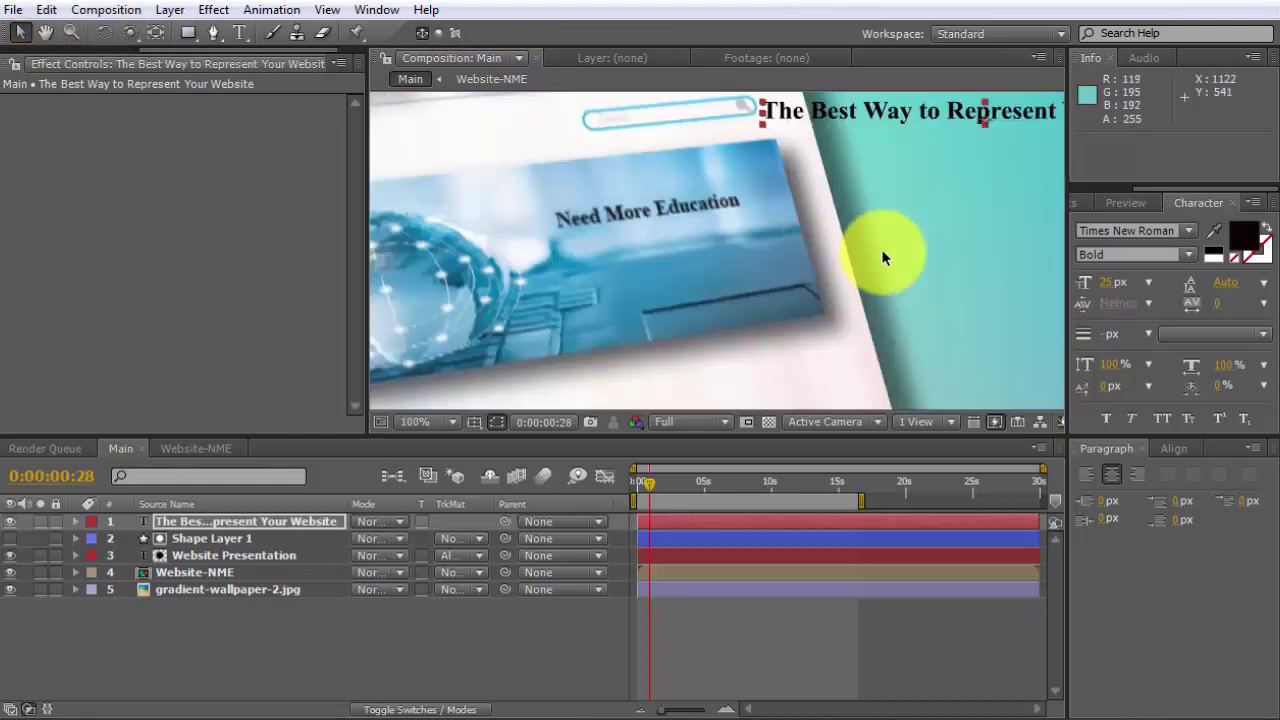
pyautogui.scroll(-1, 809, 211)
pyautogui.moveTo(881, 234); pyautogui.dragTo(594, 251)
pyautogui.moveTo(628, 200); pyautogui.dragTo(749, 175)
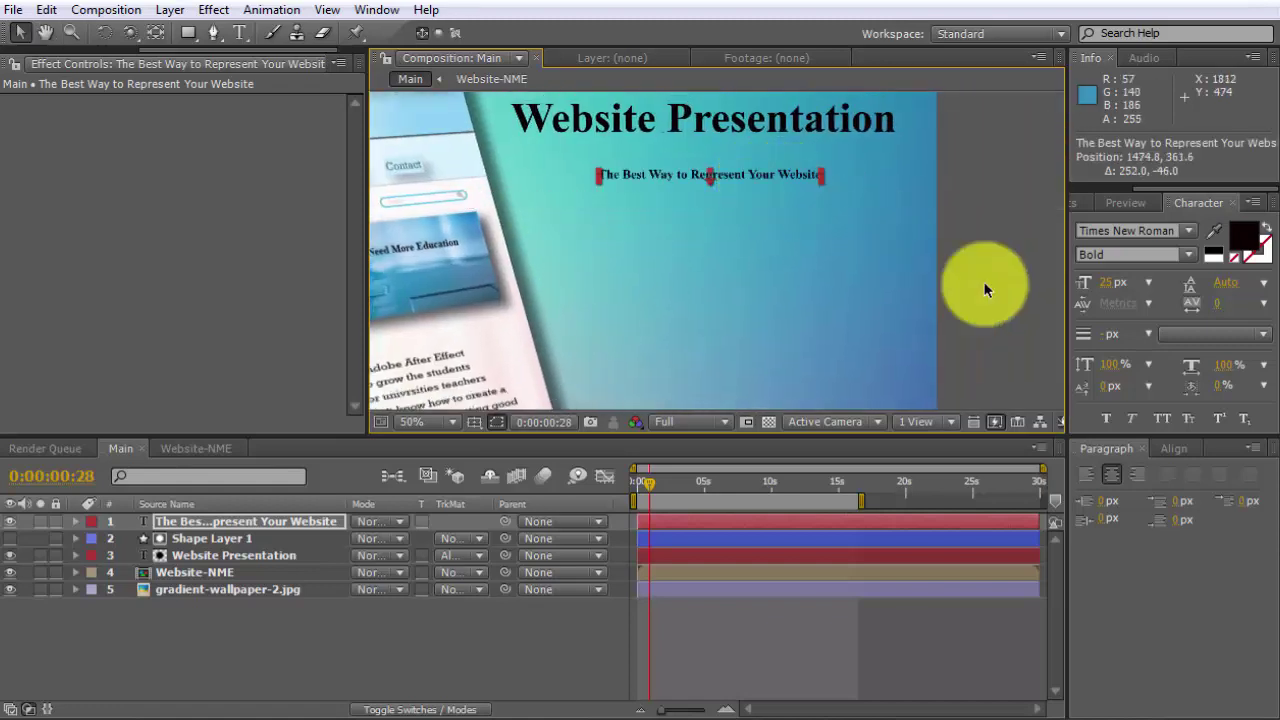
pyautogui.moveTo(1107, 287)
pyautogui.mouseDown()
pyautogui.moveTo(1128, 287)
pyautogui.moveTo(1112, 287)
pyautogui.mouseUp()
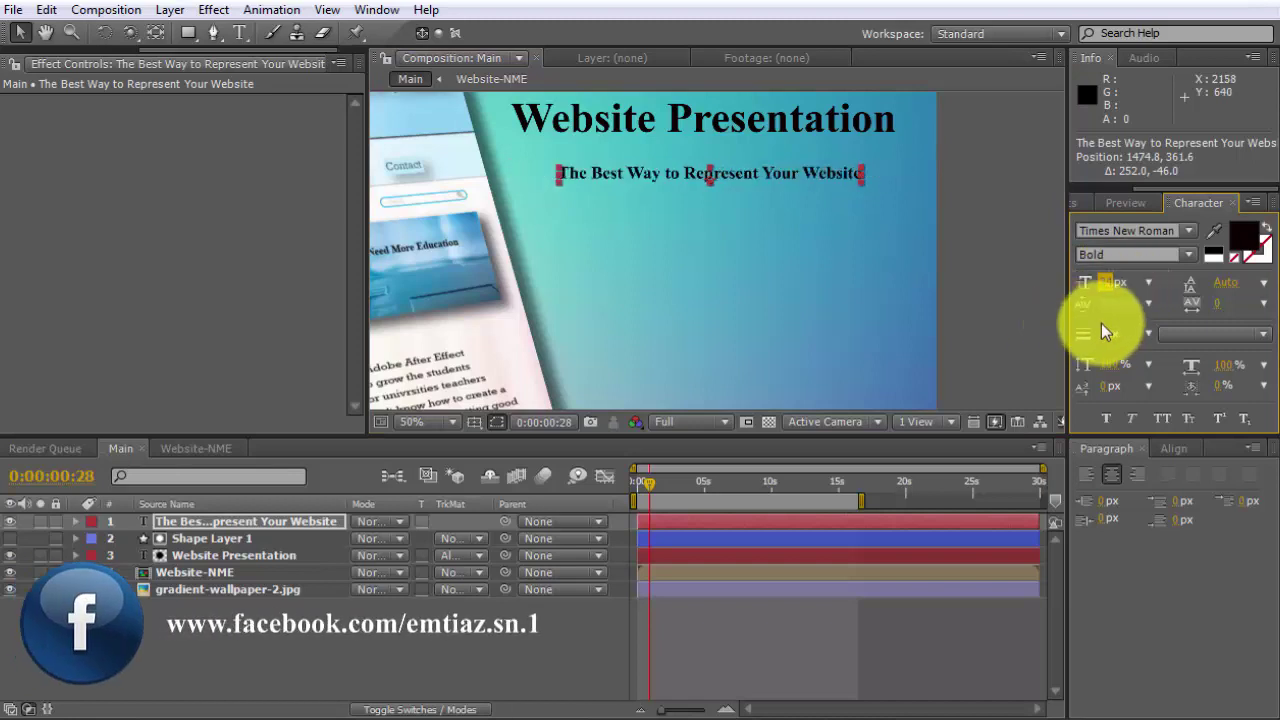
# Break the tagline into two lines, replacing the space before "Represent" with a line break
pyautogui.doubleClick(690, 172)
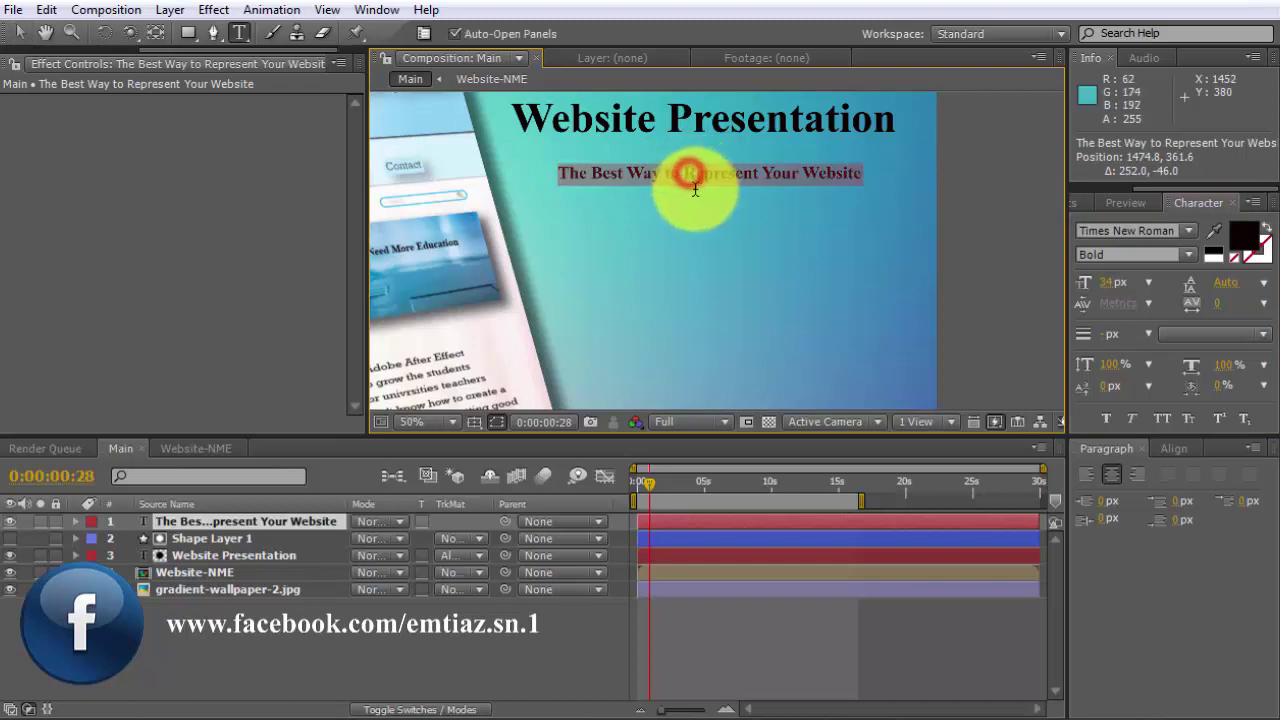
pyautogui.click(687, 173)
pyautogui.press('BackSpace')
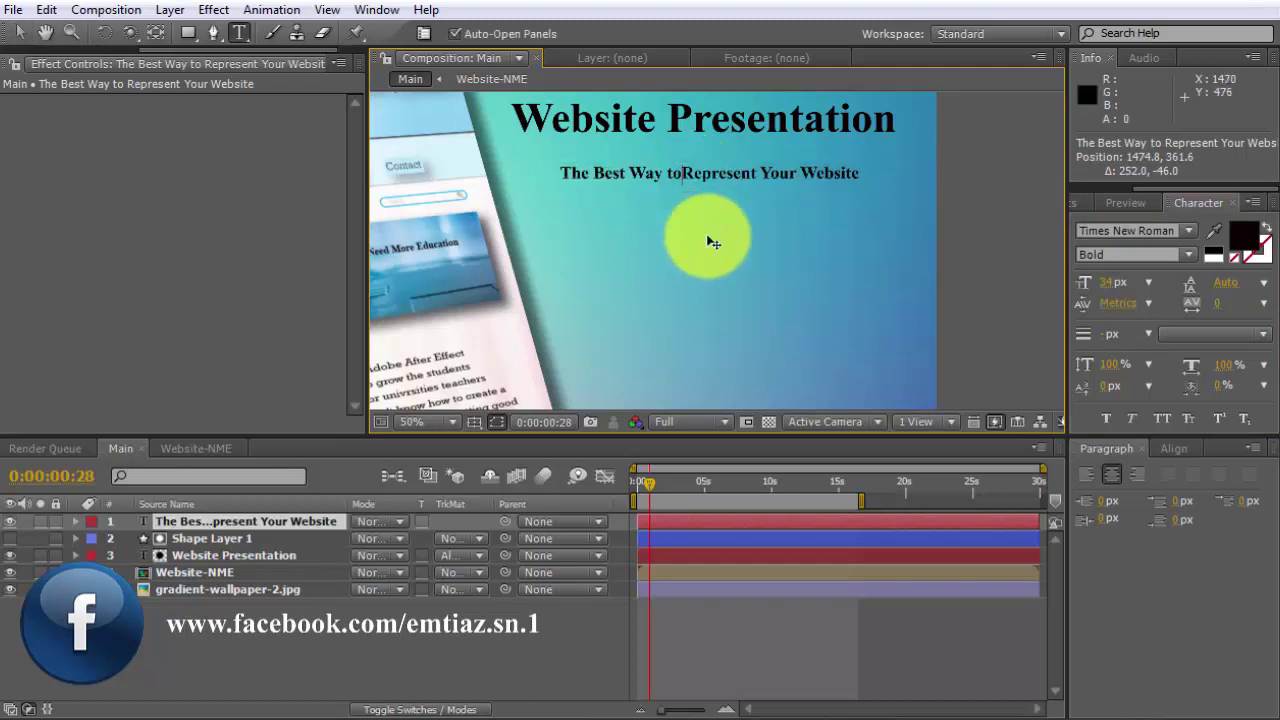
pyautogui.press('Return')
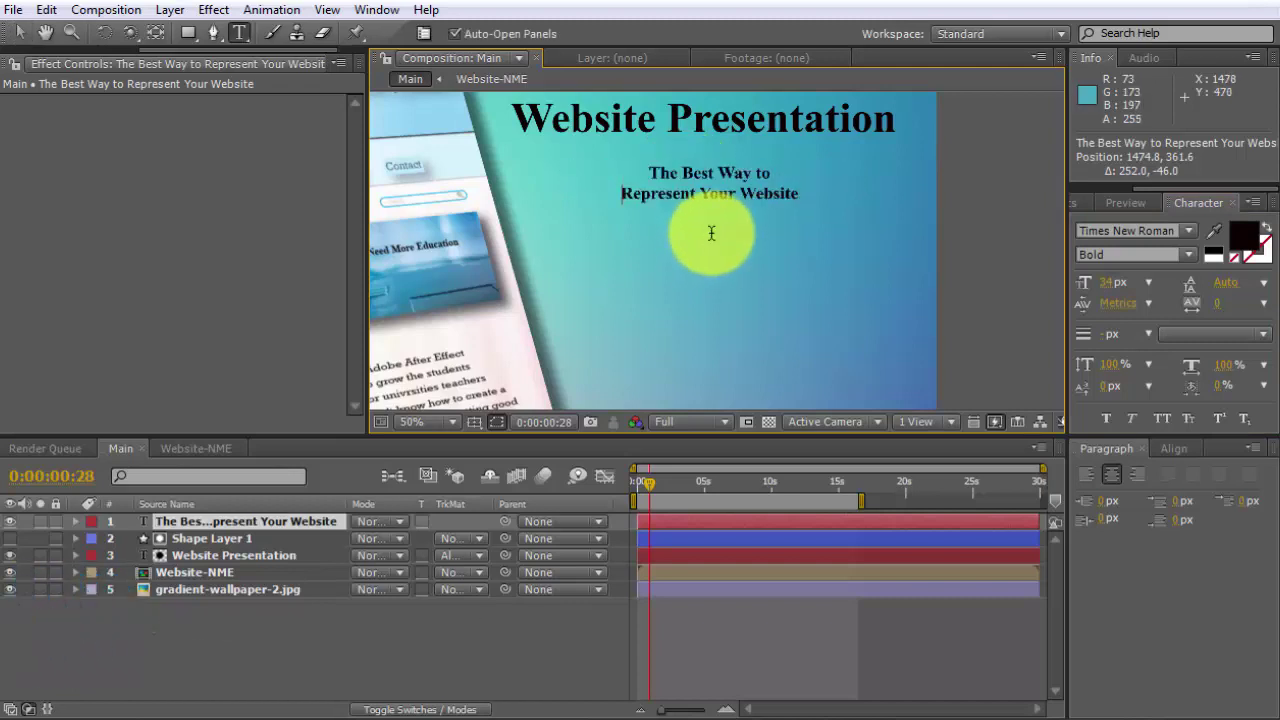
pyautogui.click(20, 33)
# Set the tagline's font size to 42 px and its font style to Regular
pyautogui.moveTo(1106, 282); pyautogui.dragTo(1123, 288)
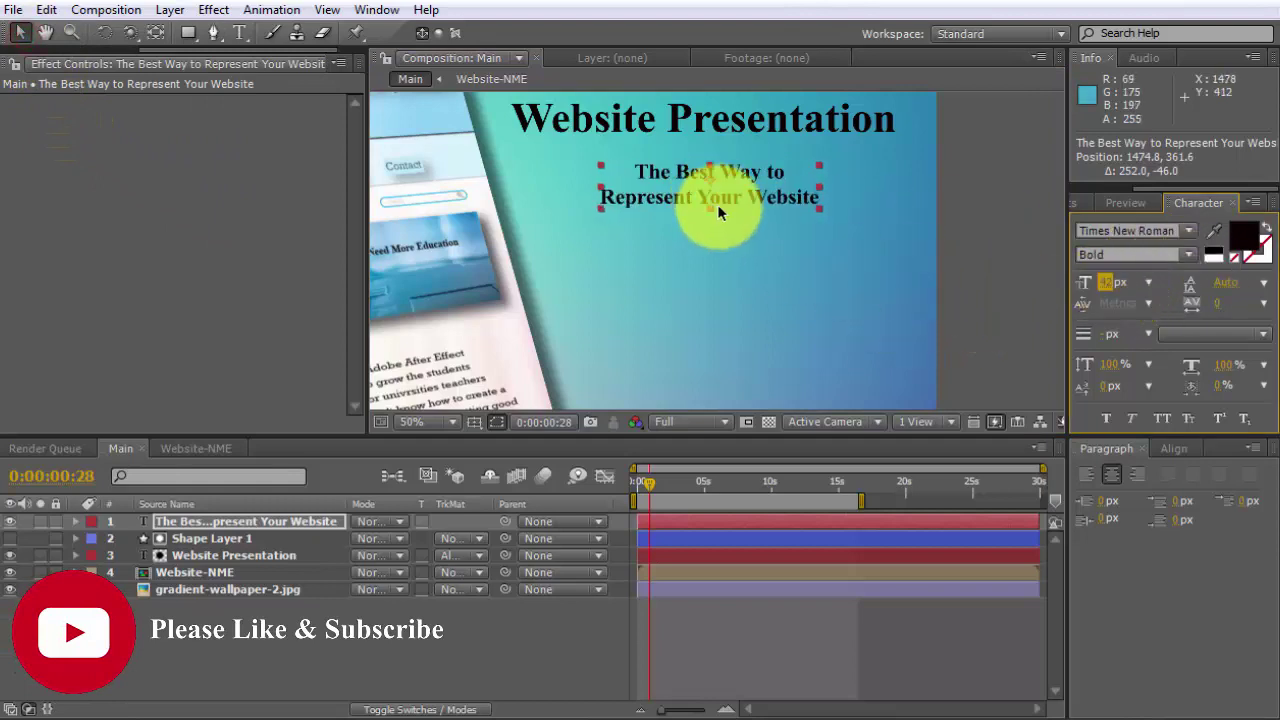
pyautogui.click(1188, 254)
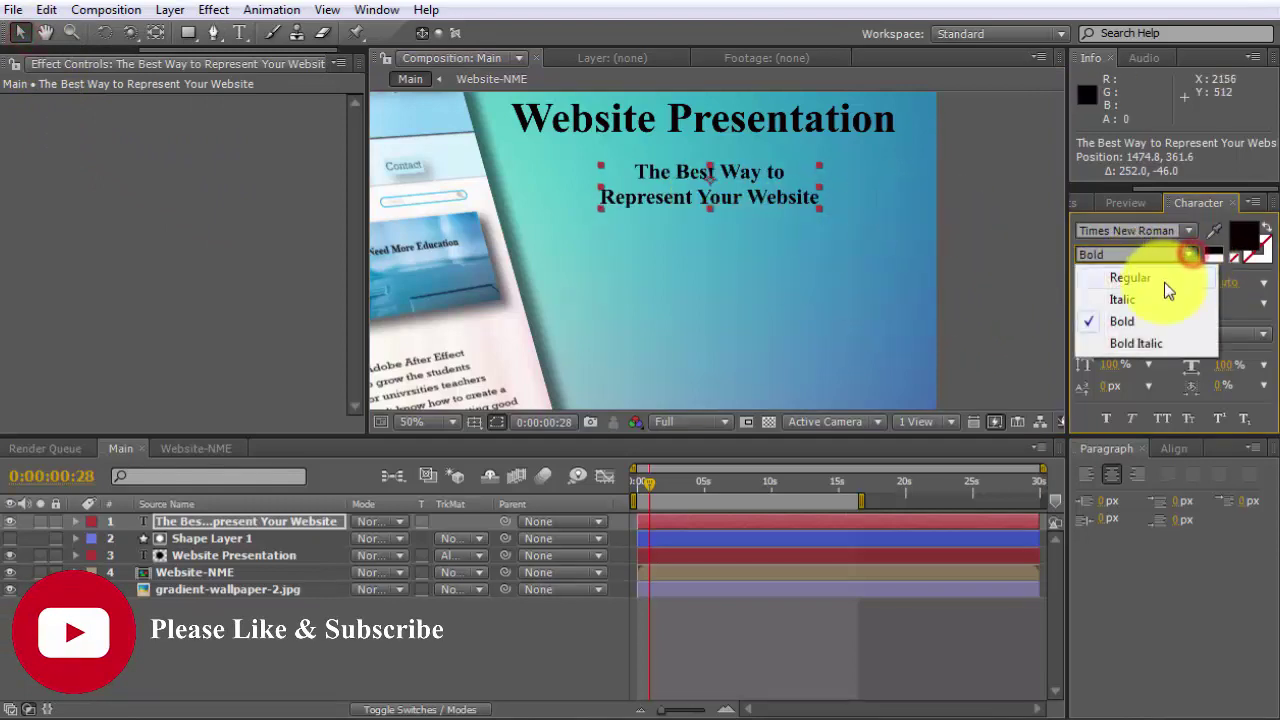
pyautogui.click(1164, 282)
pyautogui.click(243, 640)
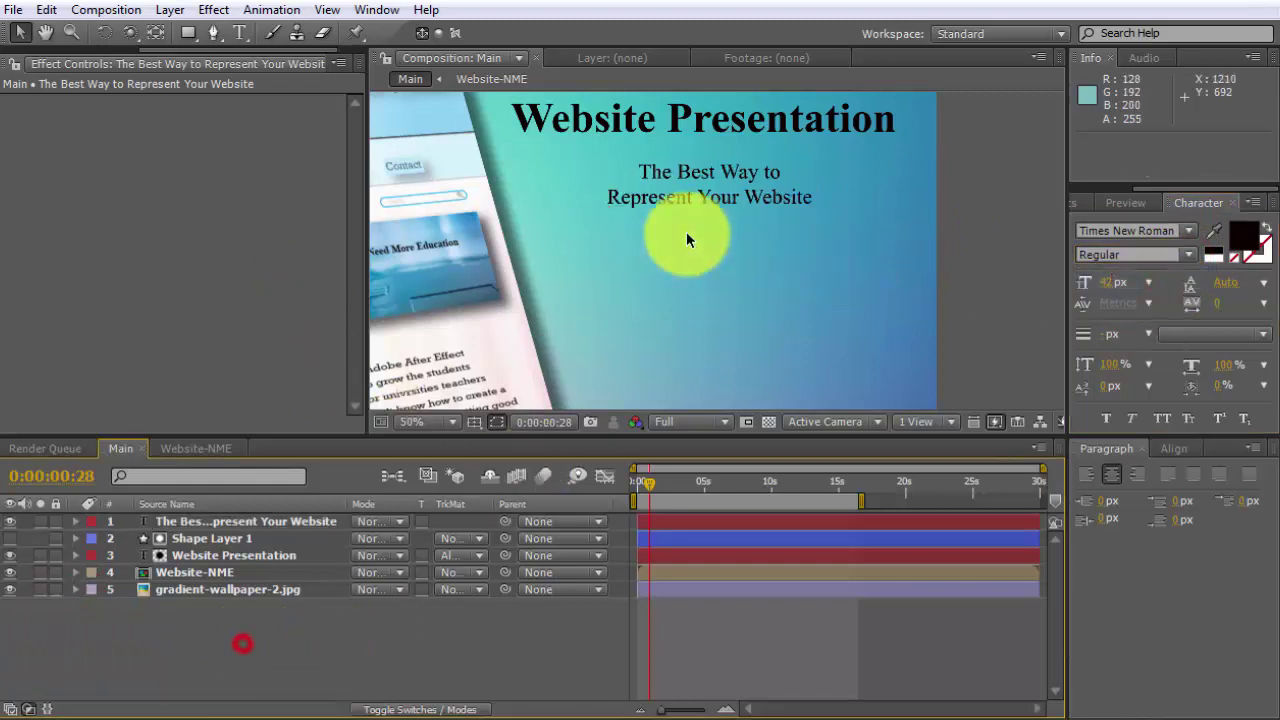
# Animate the tagline's Position from 1472.8, 477.6 at 0:00:00:28 up to 1472.8, 367.6 at 0:00:01:11
pyautogui.click(740, 196)
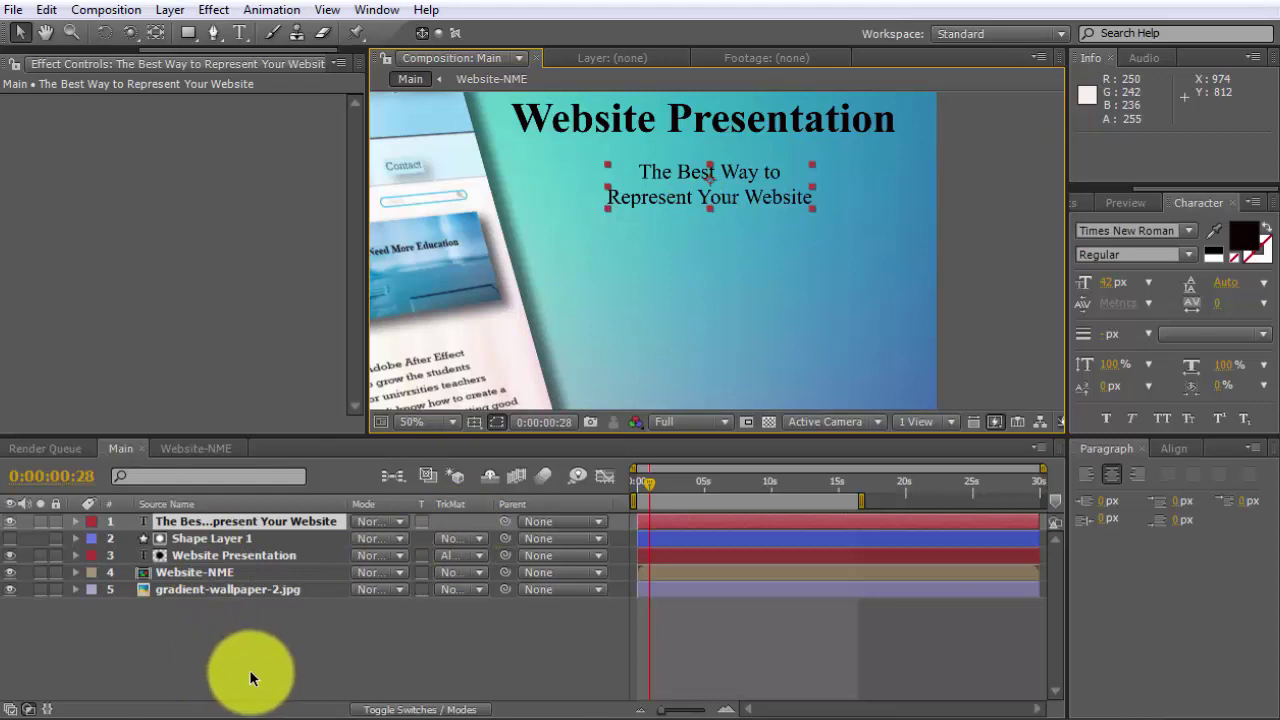
pyautogui.press('p')
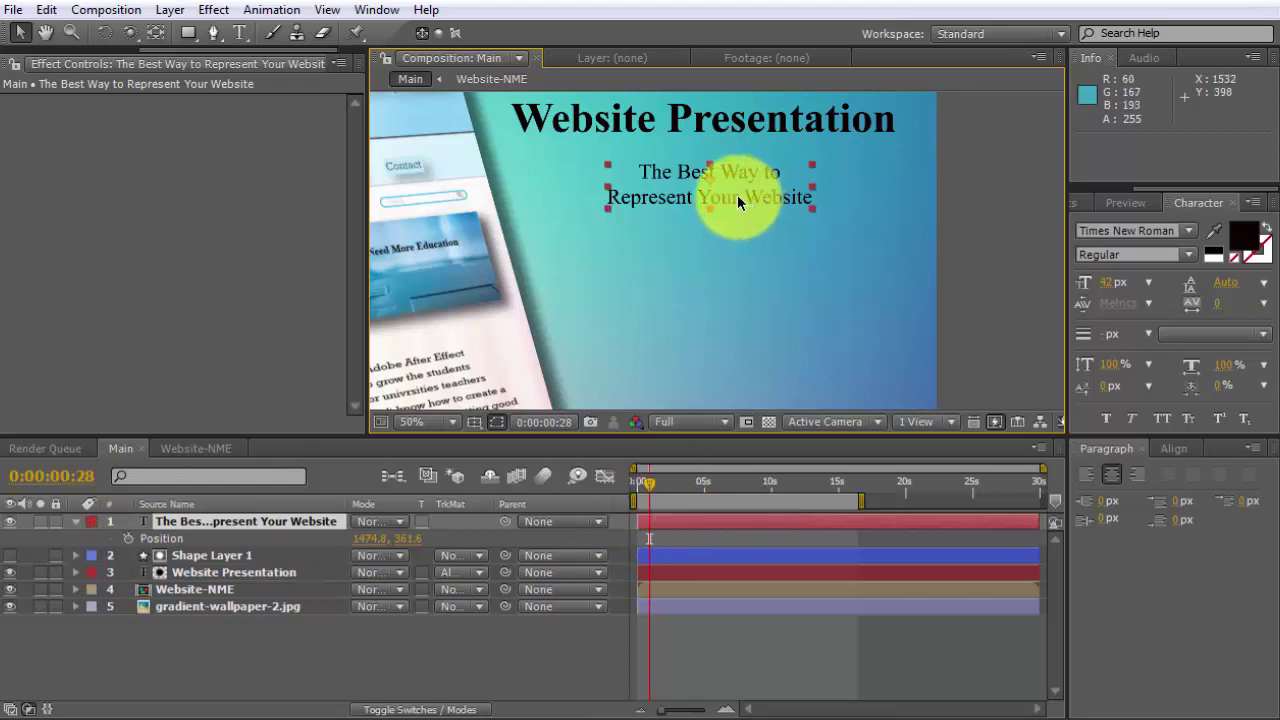
pyautogui.moveTo(732, 200); pyautogui.dragTo(731, 257)
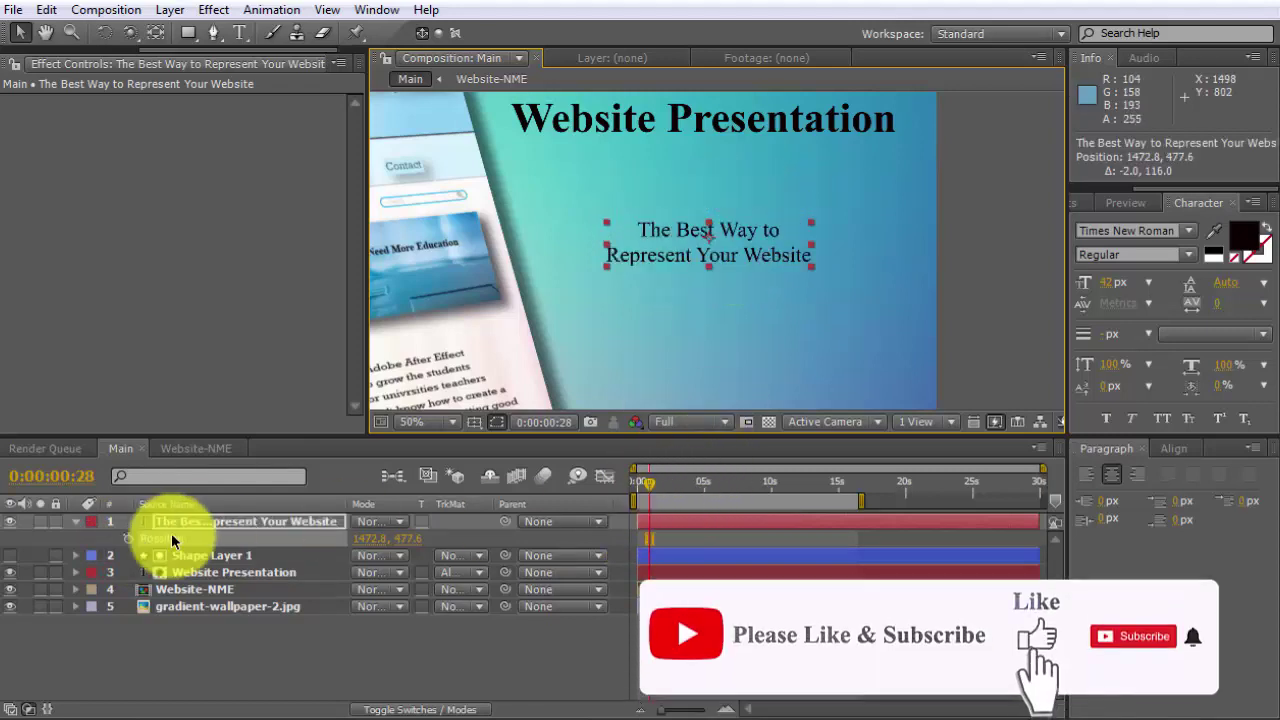
pyautogui.click(128, 538)
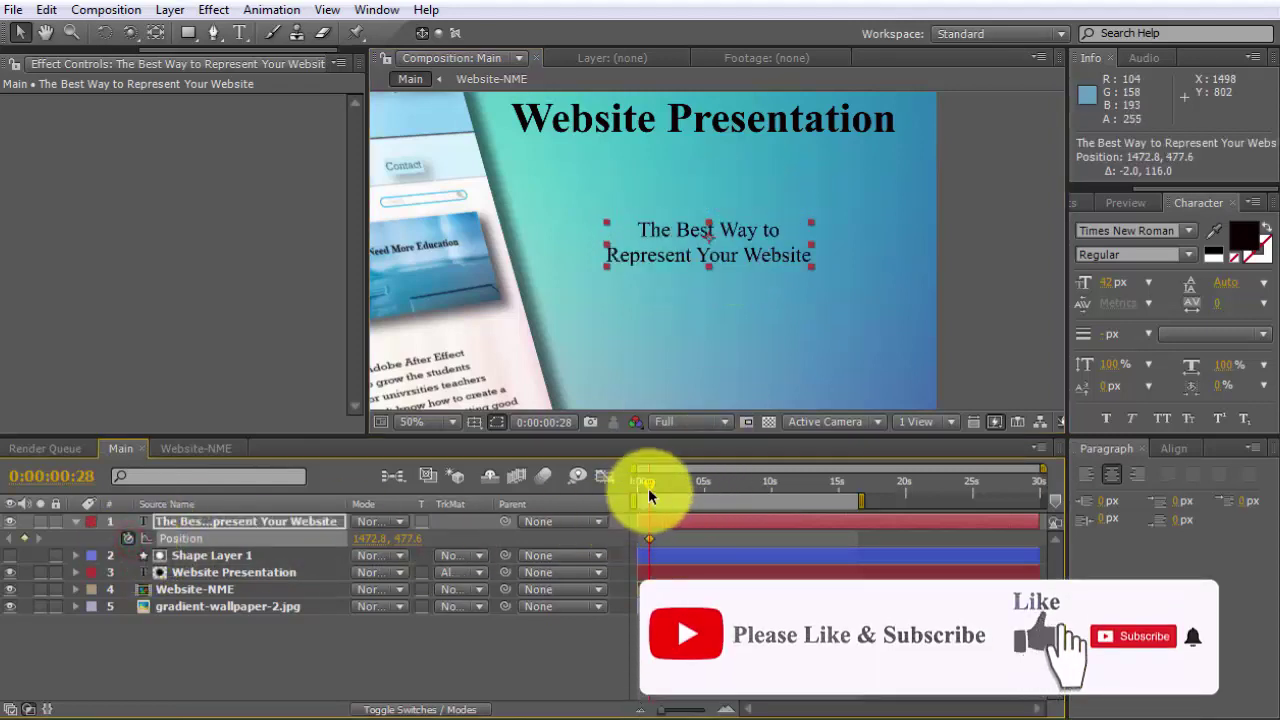
pyautogui.moveTo(648, 488); pyautogui.dragTo(655, 488)
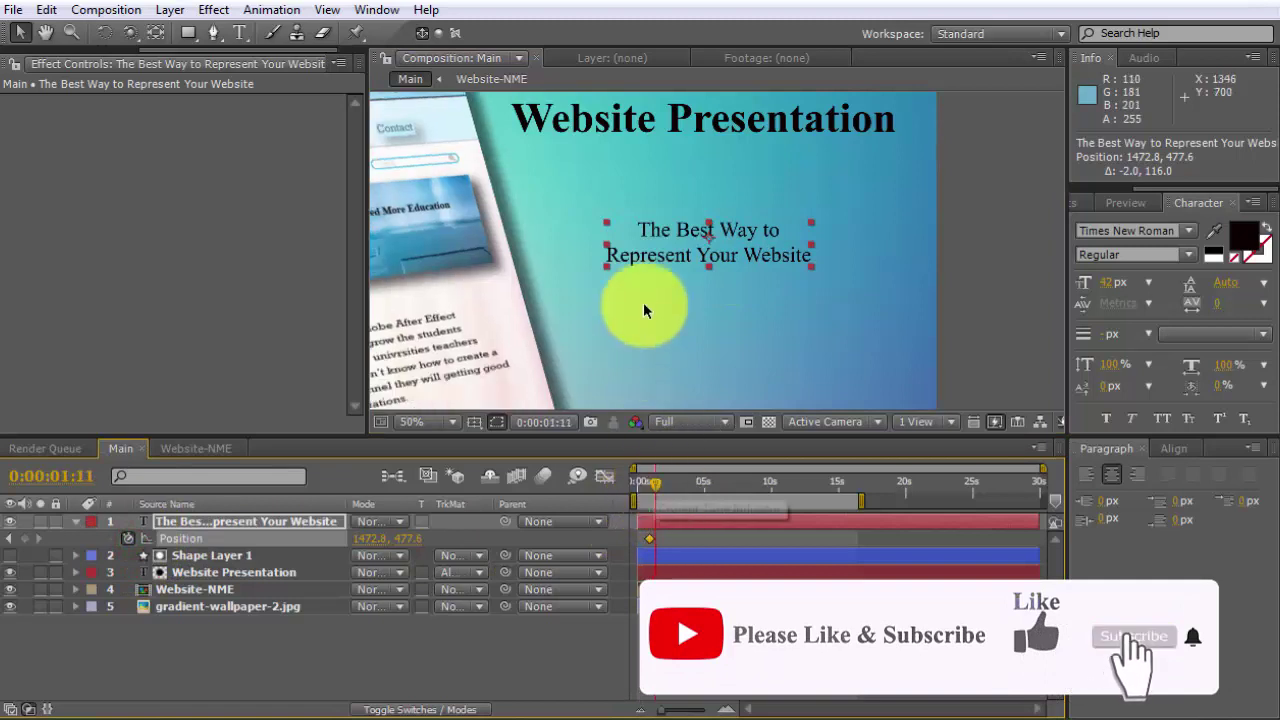
pyautogui.moveTo(680, 240); pyautogui.dragTo(692, 184)
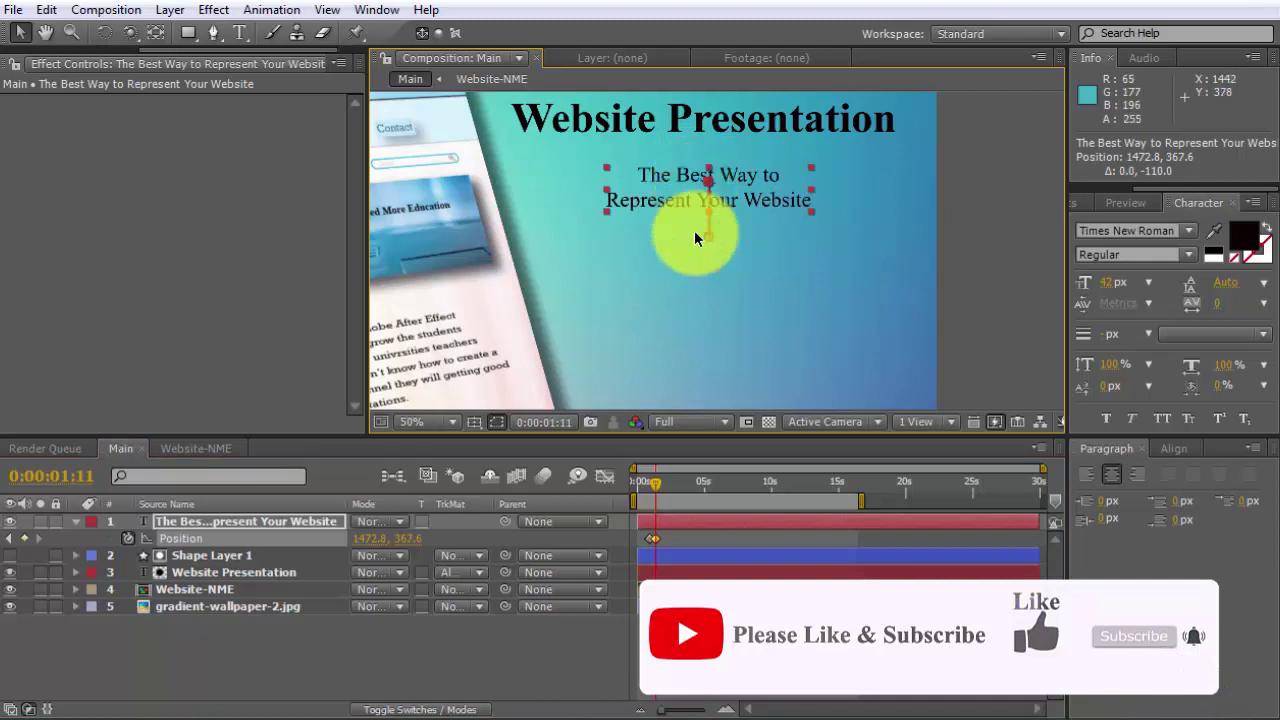
# Apply Easy Ease to both of the tagline's Position keyframes
pyautogui.click(643, 482)
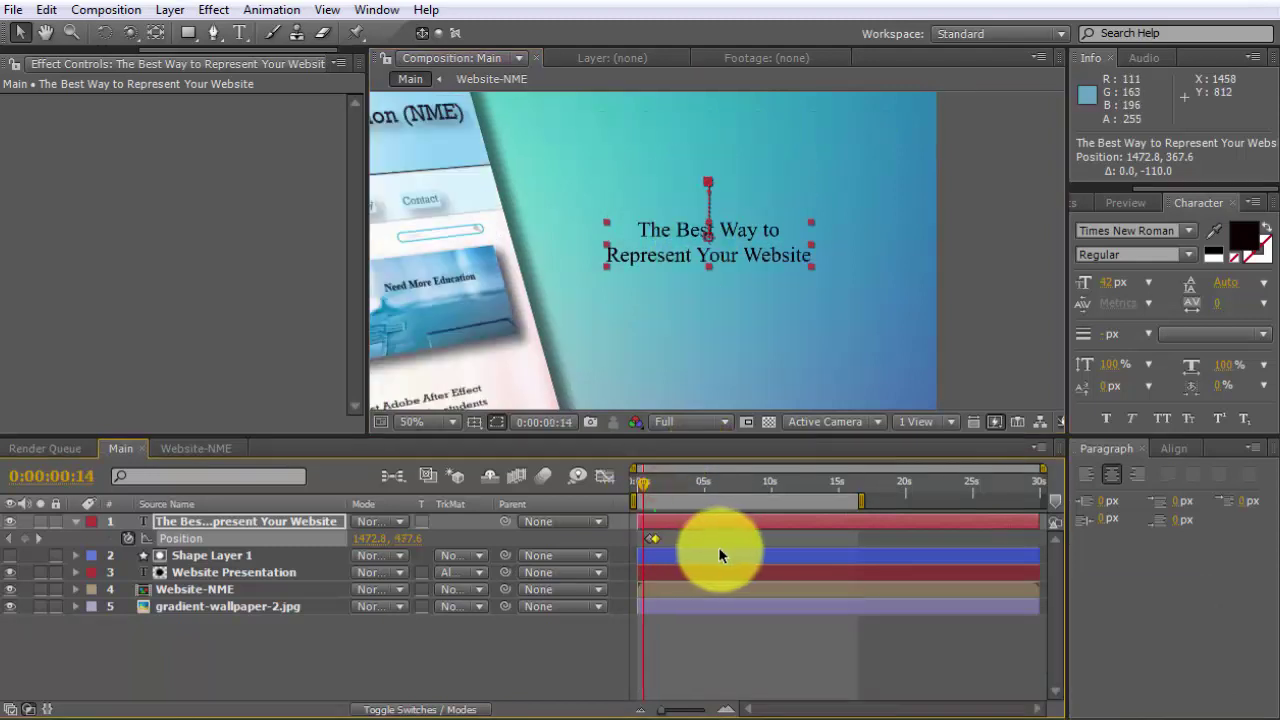
pyautogui.moveTo(711, 549); pyautogui.dragTo(636, 543)
pyautogui.hotkey('ctrl', 'z')
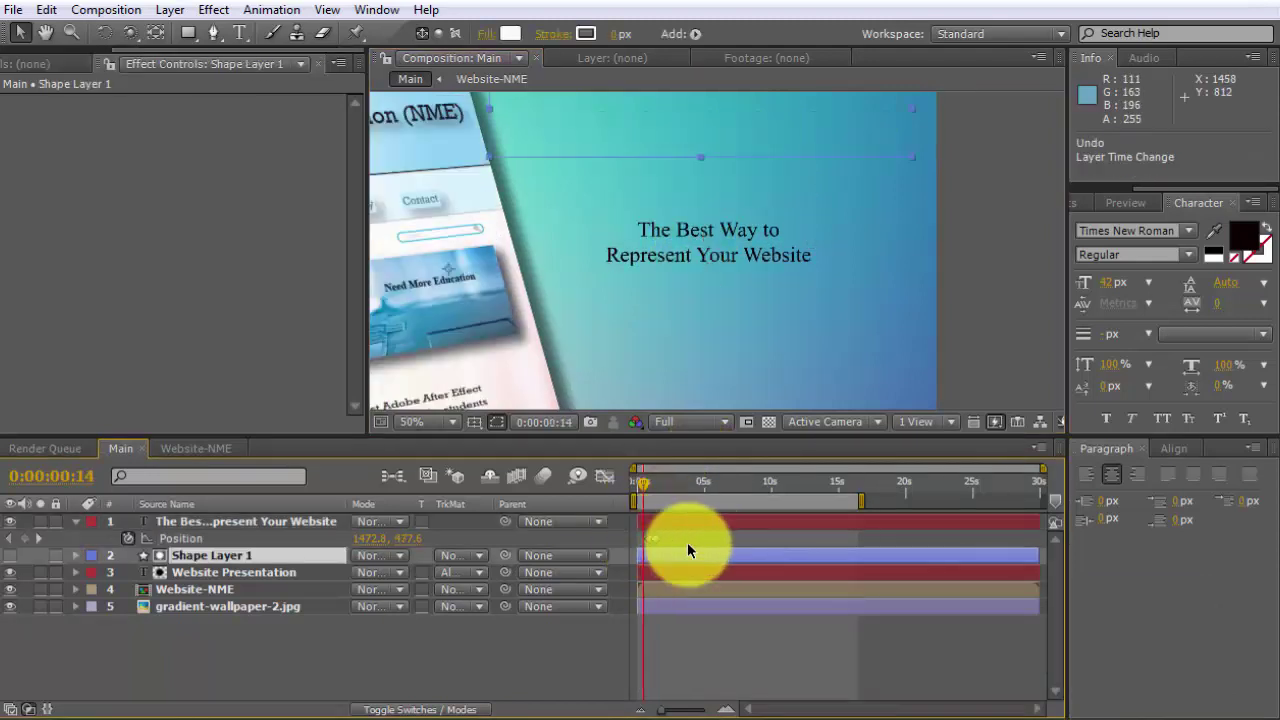
pyautogui.click(642, 538)
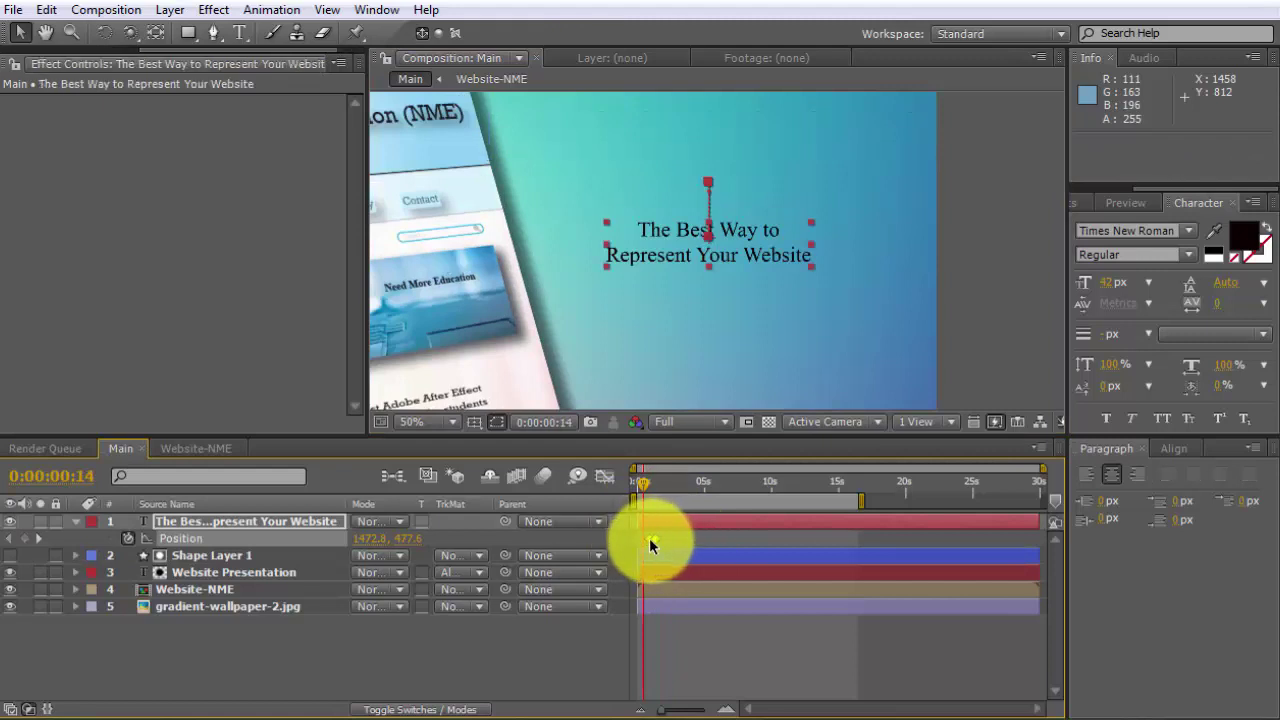
pyautogui.rightClick(650, 541)
pyautogui.moveTo(790, 712)
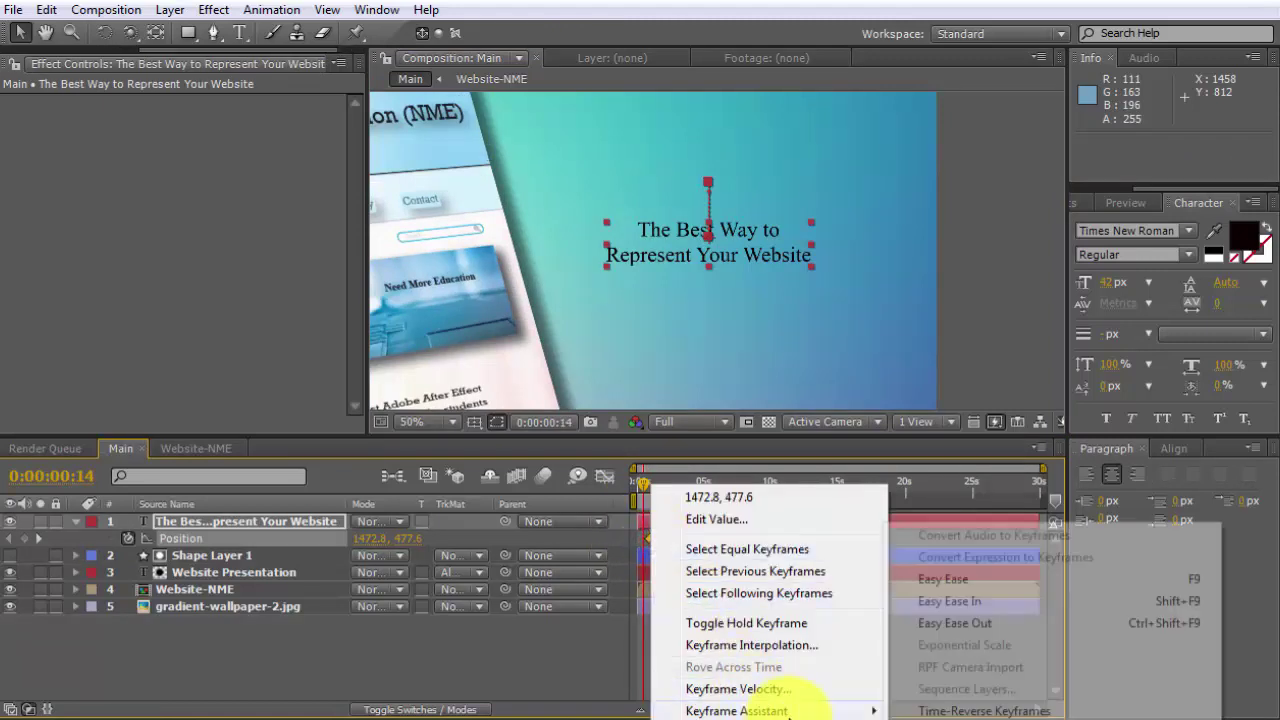
pyautogui.click(939, 579)
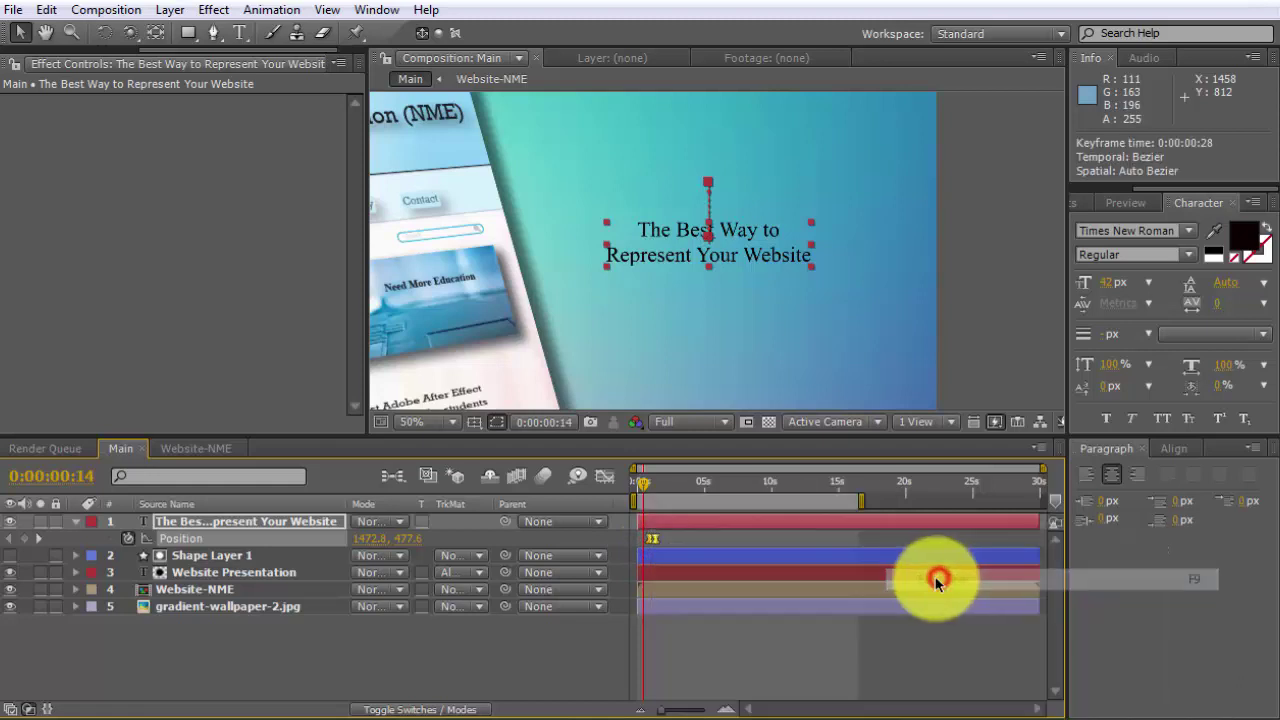
# Shape the tagline's Position speed graph into a sharp central peak by extending the ease handles of both keyframes to the midpoint between them
pyautogui.click(604, 476)
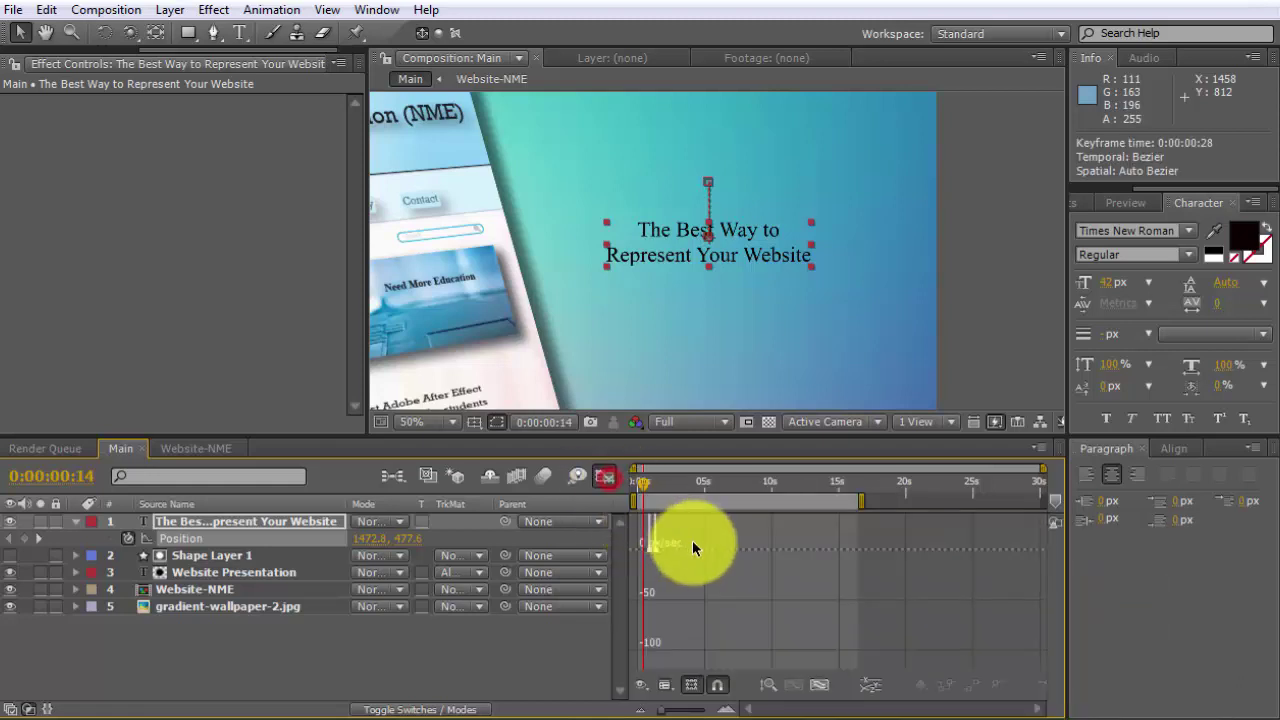
pyautogui.click(726, 709)
pyautogui.click(726, 709)
pyautogui.click(726, 709)
pyautogui.moveTo(913, 620); pyautogui.dragTo(794, 549)
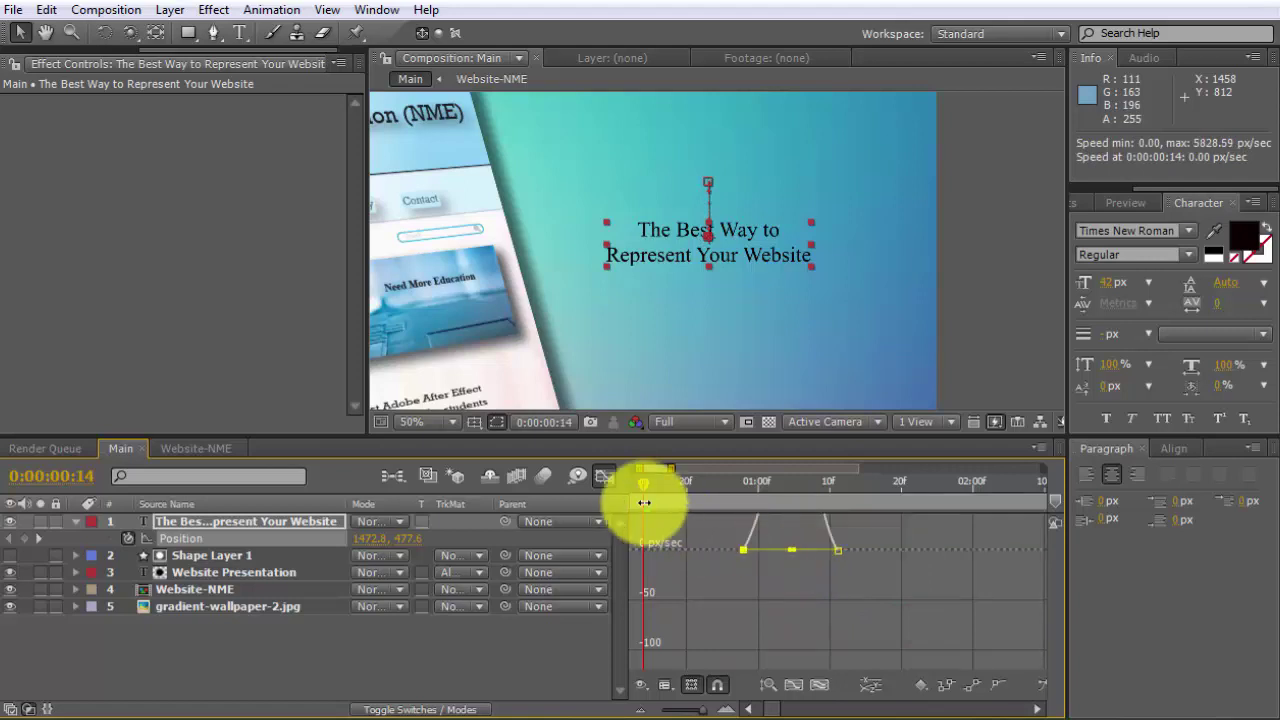
pyautogui.click(604, 476)
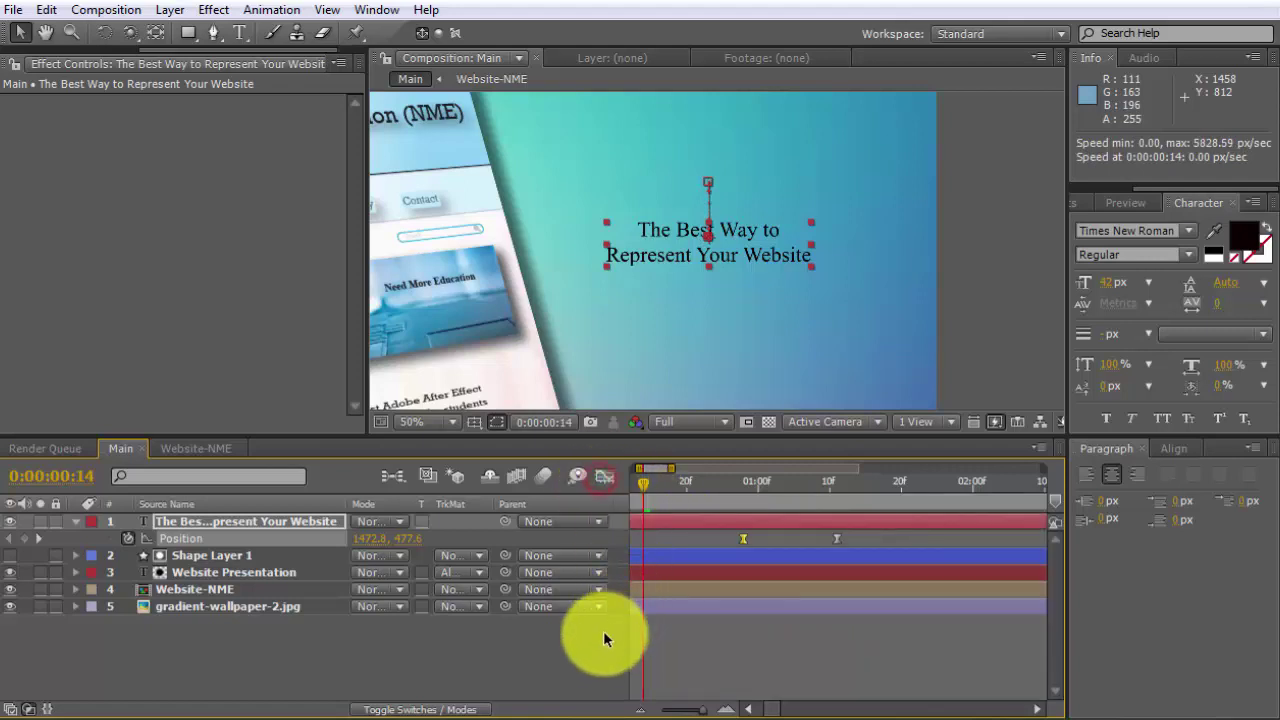
pyautogui.click(76, 521)
pyautogui.click(378, 656)
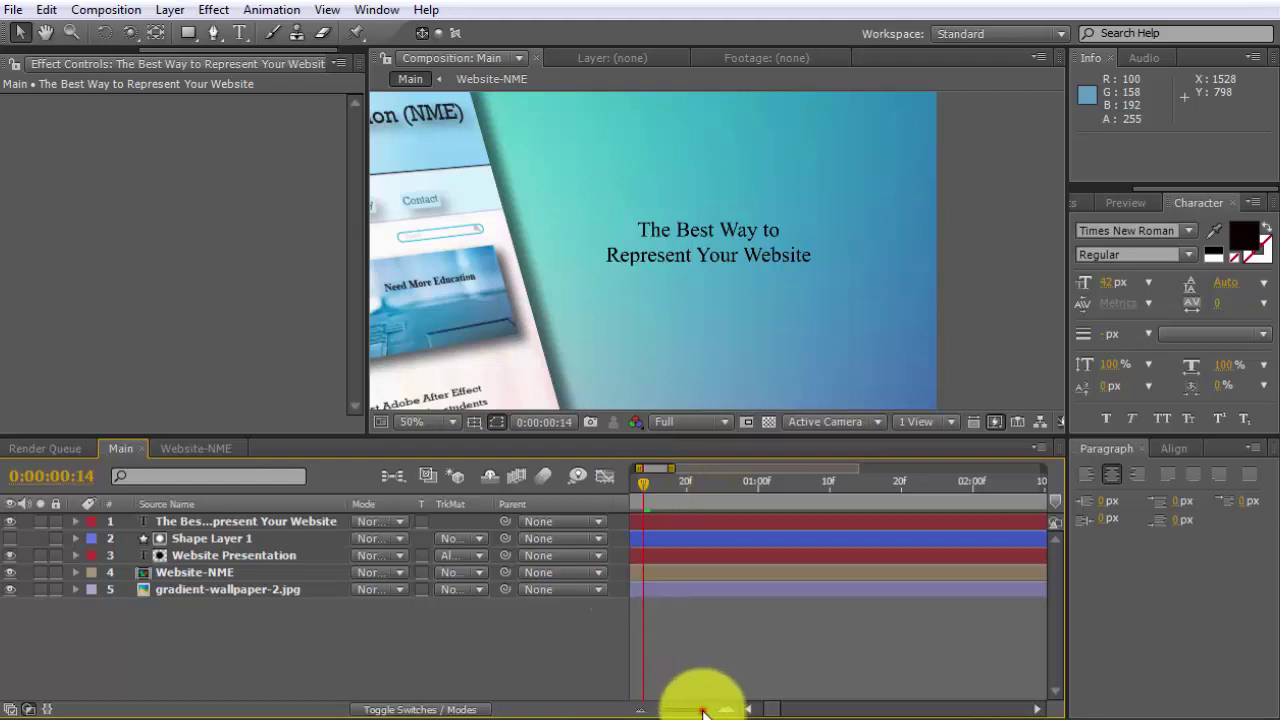
# Preview the eased tagline animation from the start of the Main composition up to 0:00:01:11
pyautogui.moveTo(700, 709); pyautogui.dragTo(619, 672)
pyautogui.moveTo(642, 482); pyautogui.dragTo(603, 523)
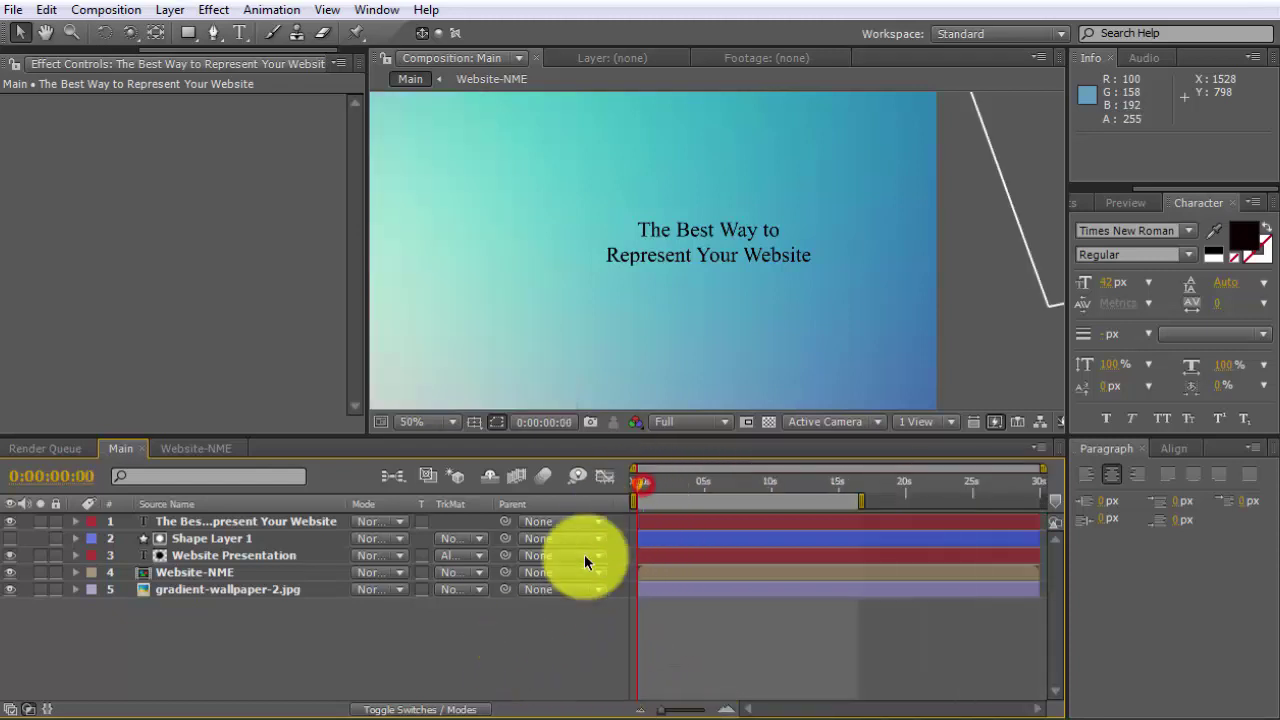
pyautogui.press('space')
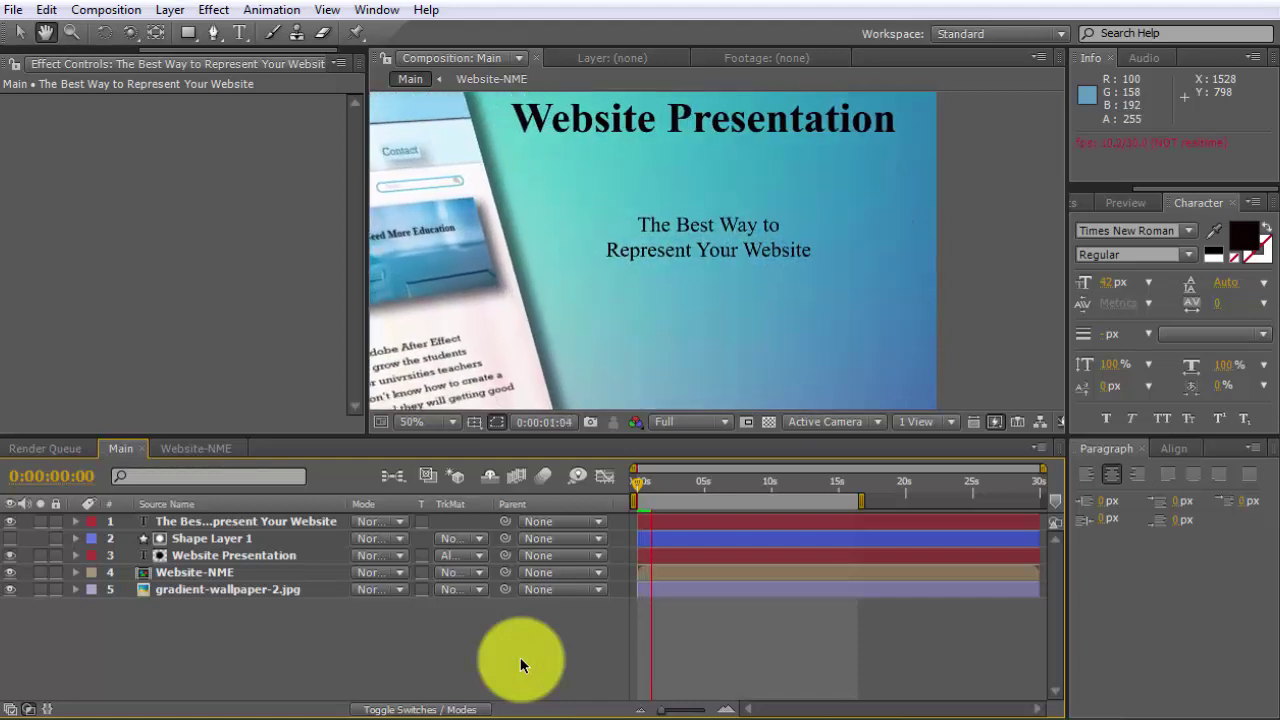
pyautogui.press('space')
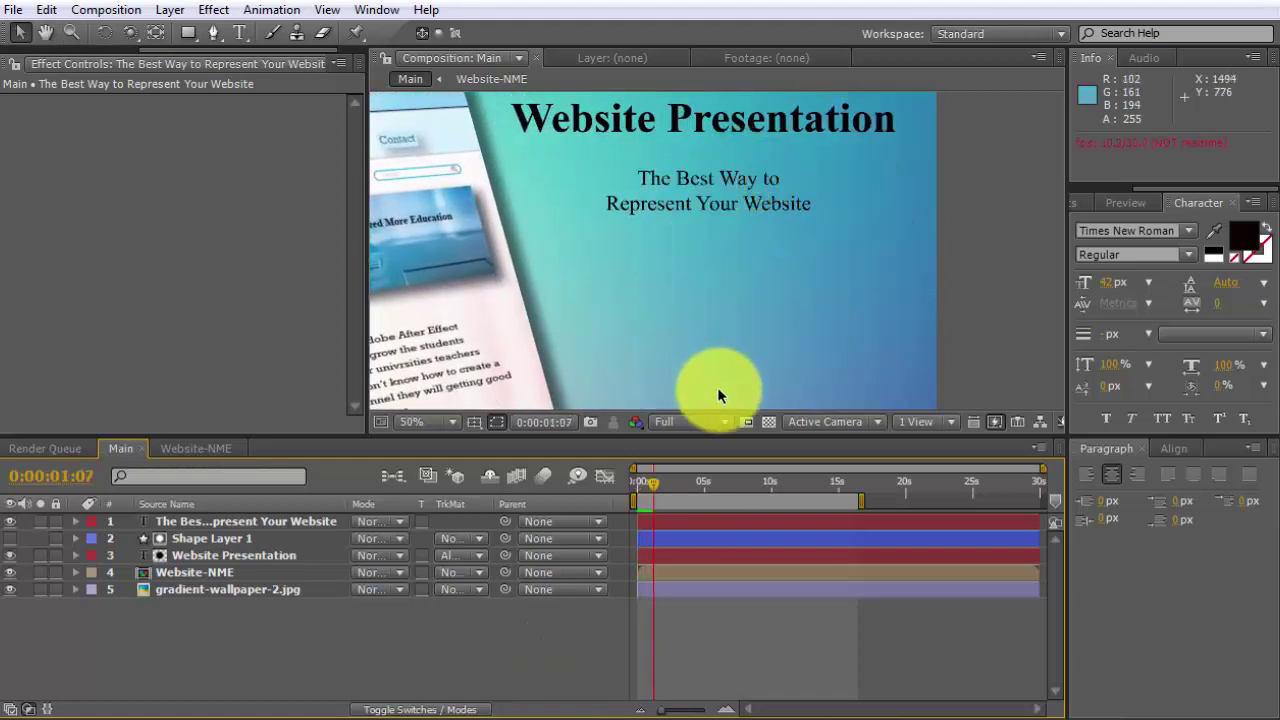
pyautogui.press('space')
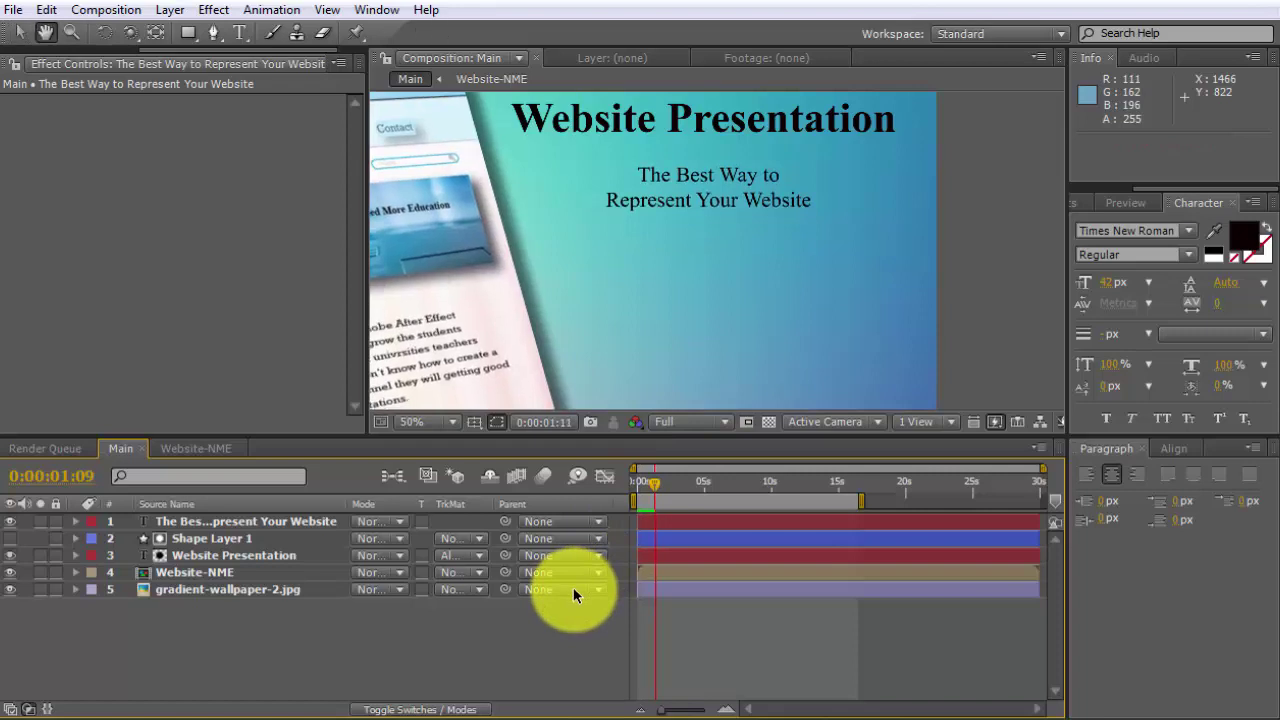
# Draw a white rectangle shape layer about 446 by 118 px covering the two-line tagline at 0:00:01:11
pyautogui.click(186, 35)
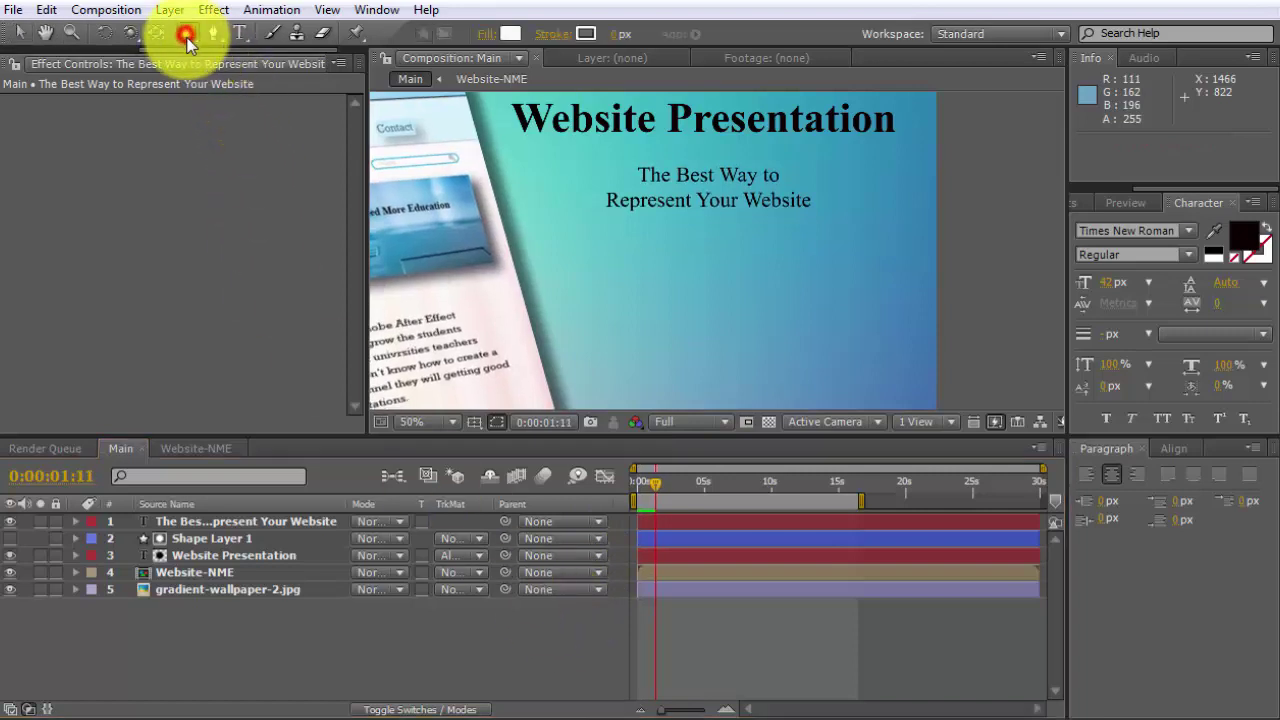
pyautogui.moveTo(593, 152)
pyautogui.mouseDown()
pyautogui.moveTo(657, 229)
pyautogui.moveTo(843, 223)
pyautogui.moveTo(822, 211)
pyautogui.mouseUp()
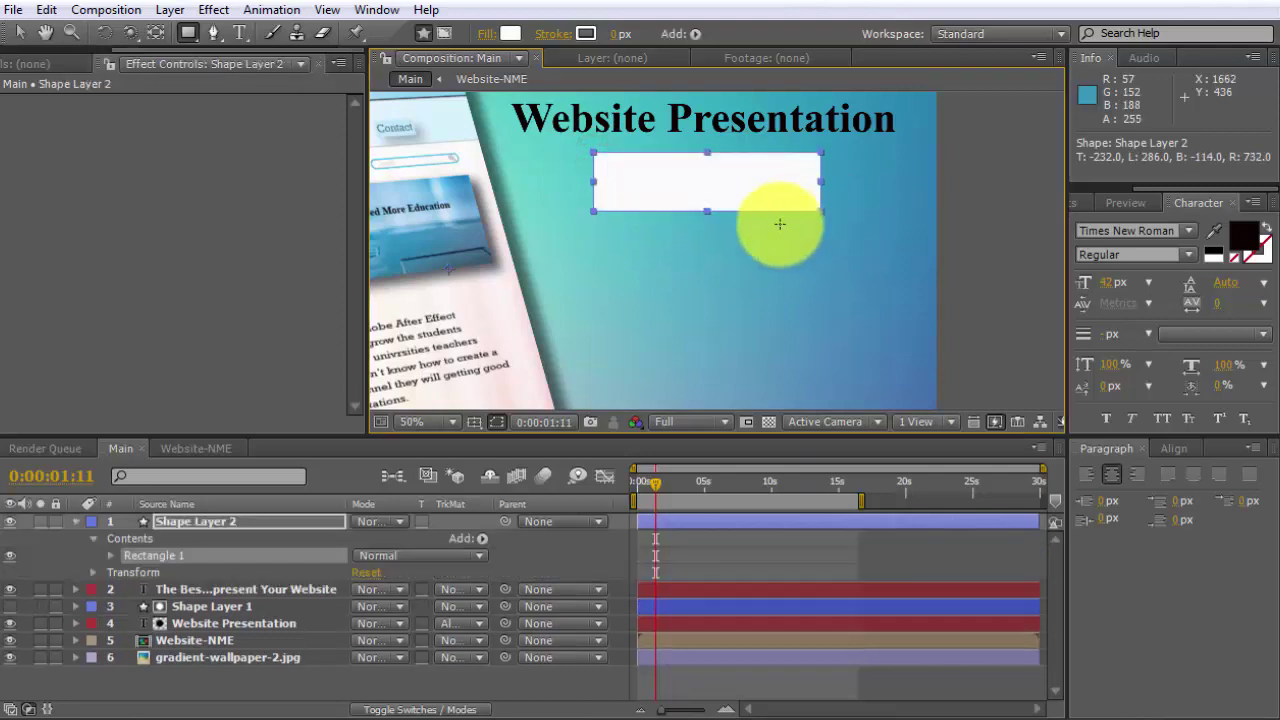
pyautogui.click(77, 521)
pyautogui.click(262, 669)
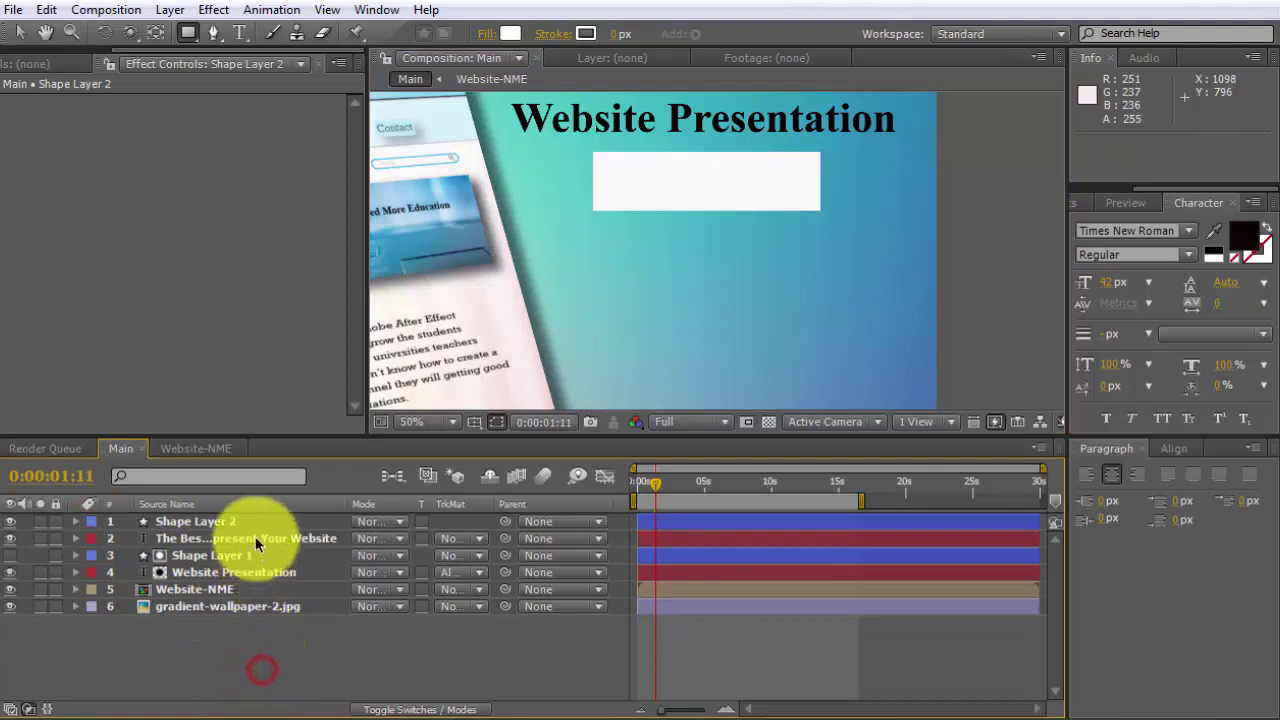
# Set the tagline layer's track matte to Alpha Matte "Shape Layer 2"
pyautogui.click(255, 540)
pyautogui.click(487, 545)
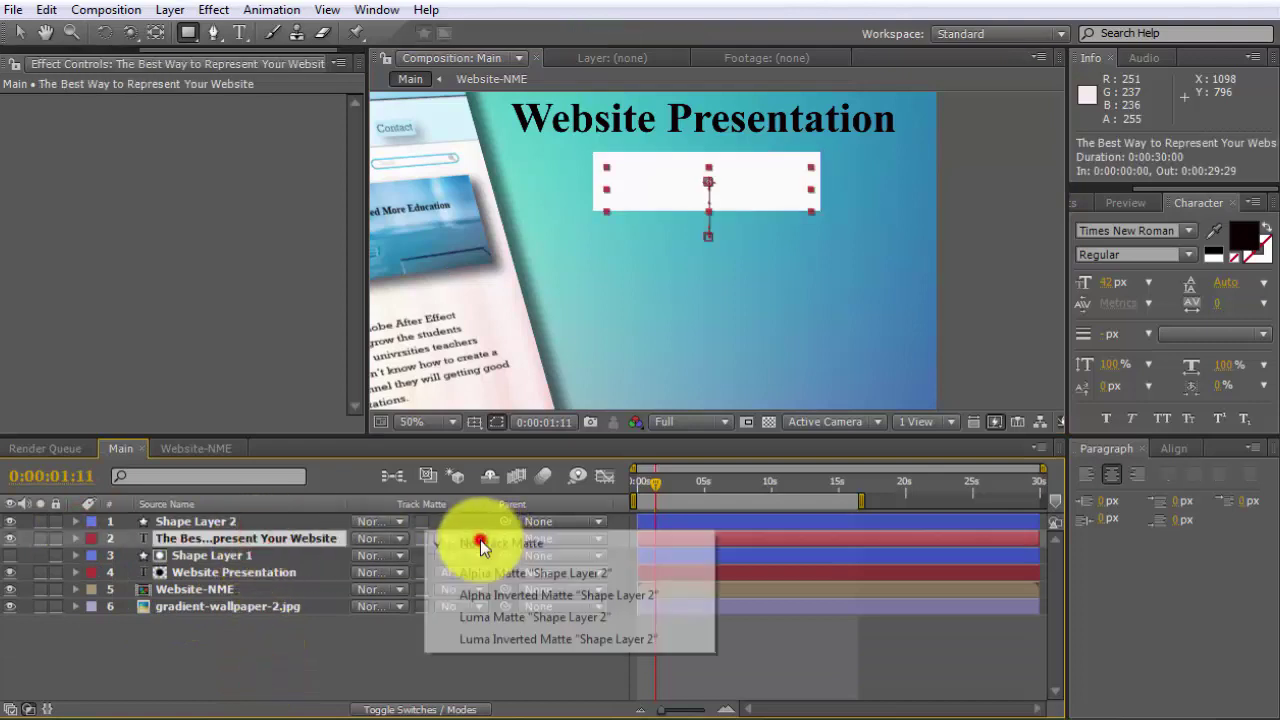
pyautogui.click(495, 557)
pyautogui.click(532, 622)
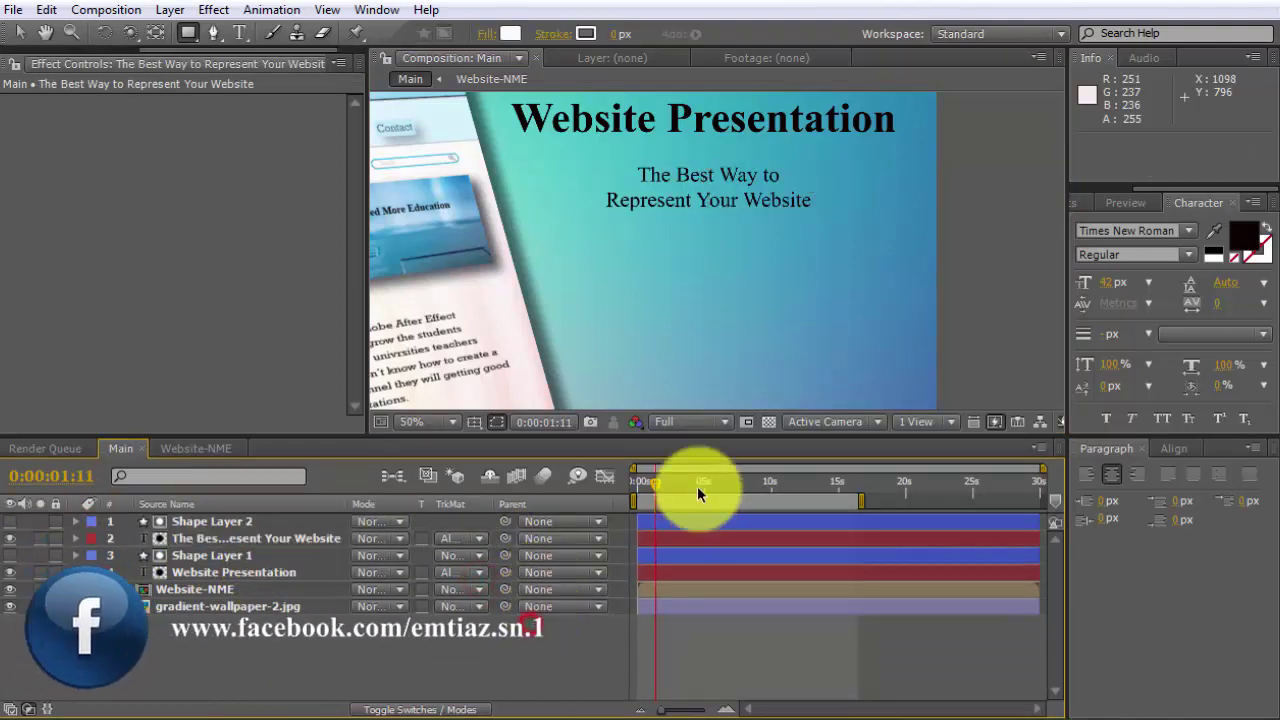
# Preview the matted tagline reveal from the start of the composition, with the whole frame in view at 25%
pyautogui.moveTo(663, 489); pyautogui.dragTo(523, 508)
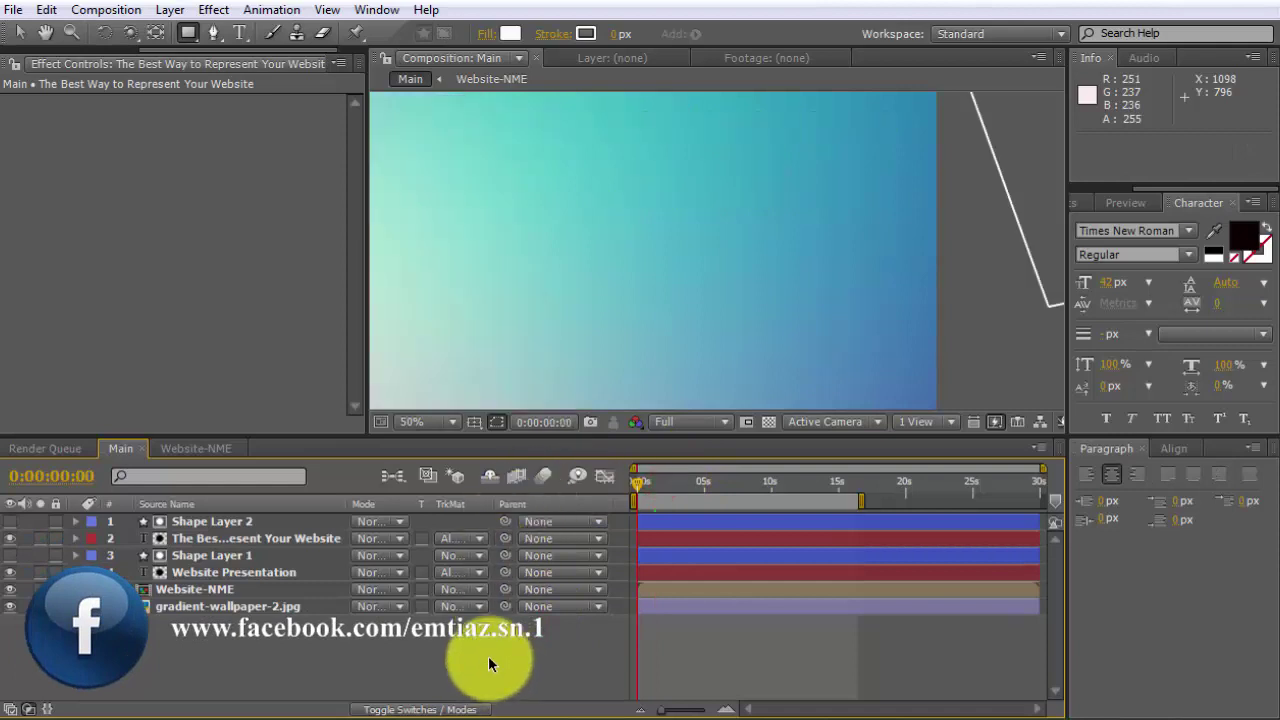
pyautogui.press('space')
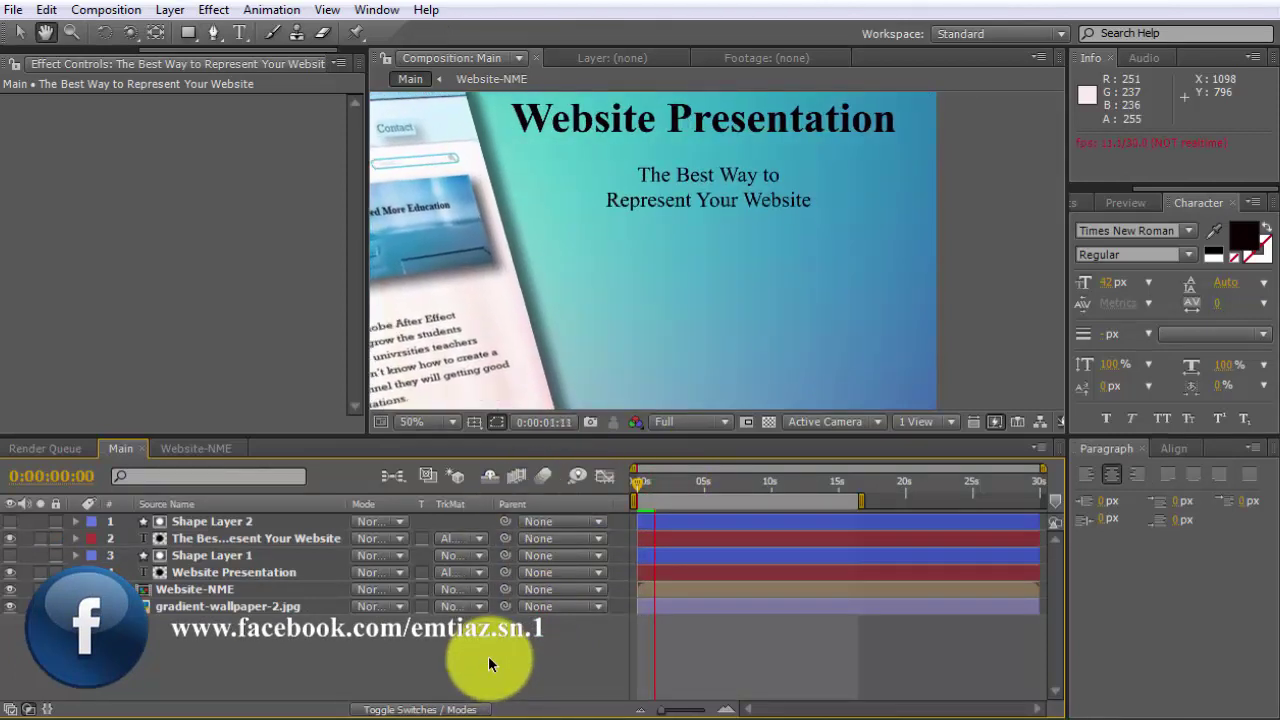
pyautogui.press('q')
pyautogui.scroll(-2, 630, 275)
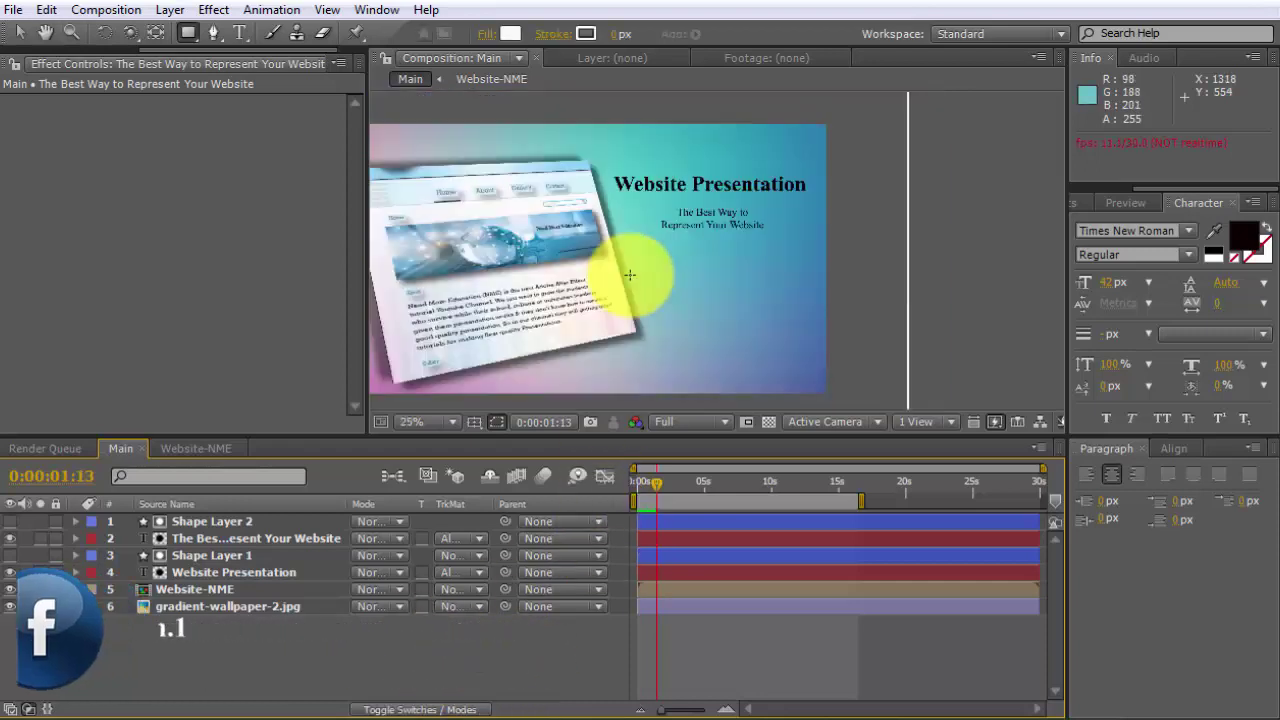
pyautogui.moveTo(560, 297); pyautogui.dragTo(636, 296)
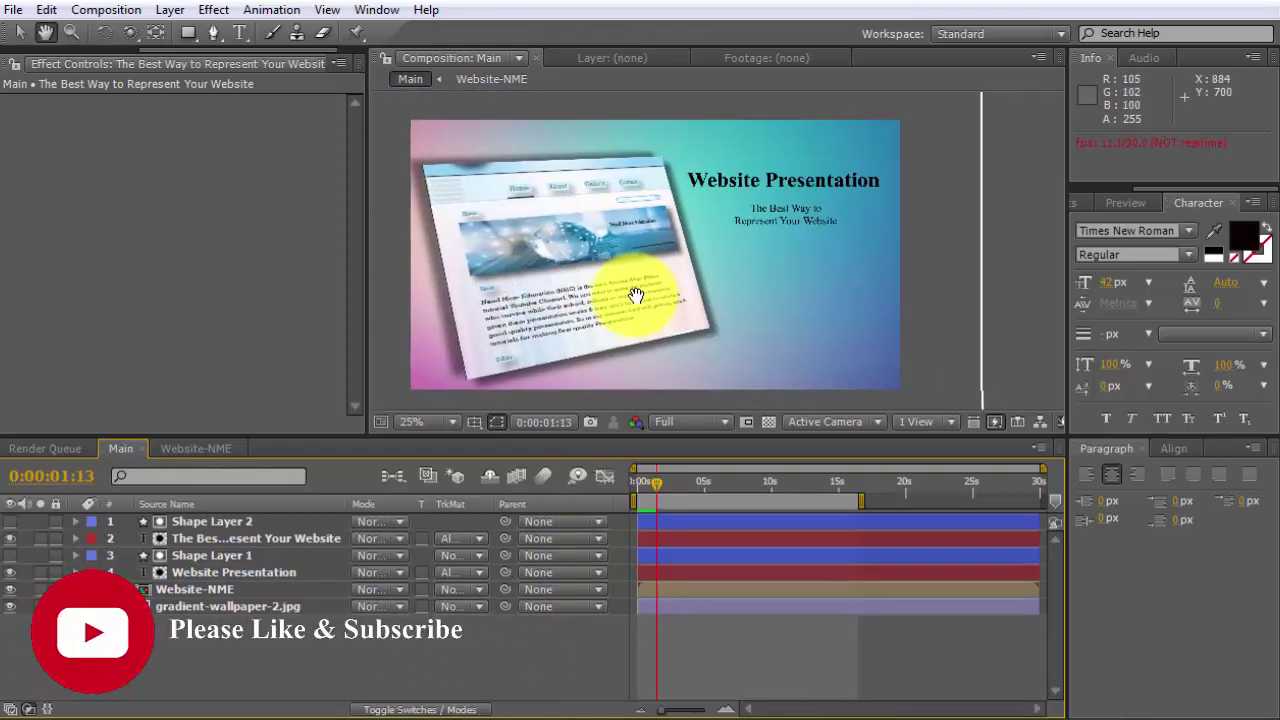
pyautogui.moveTo(656, 482); pyautogui.dragTo(621, 505)
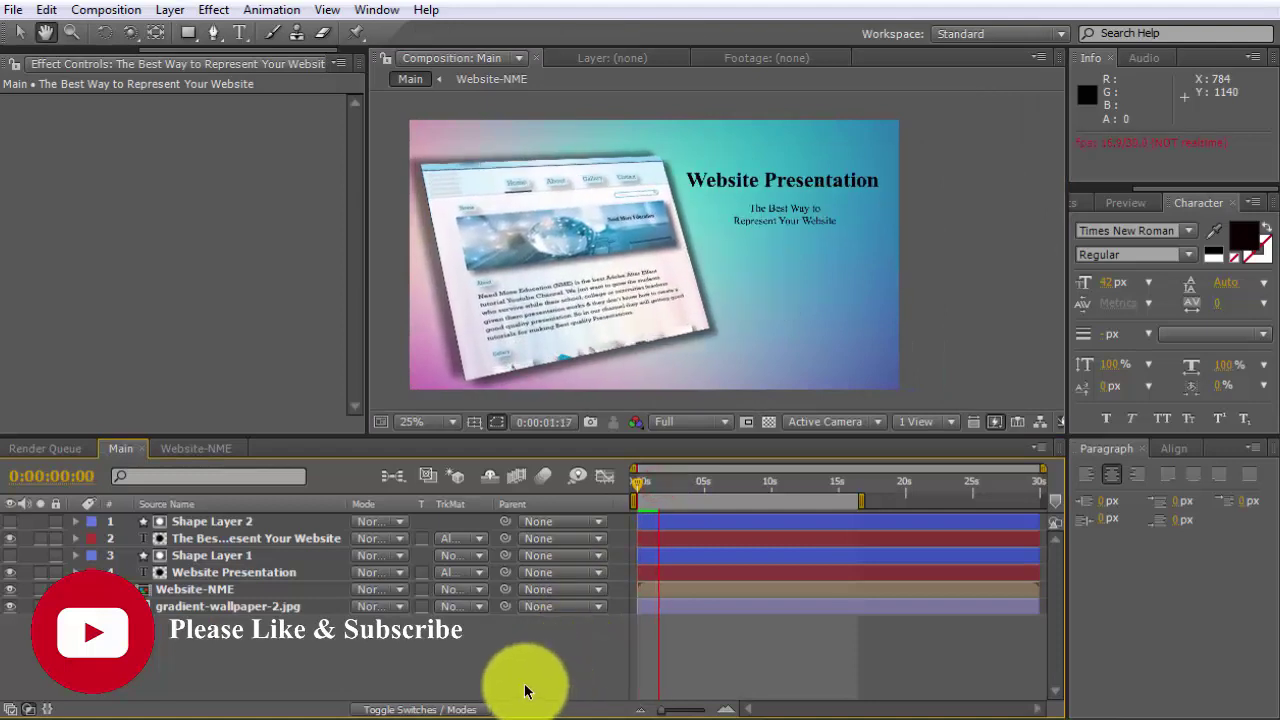
pyautogui.press('q')
pyautogui.click(660, 483)
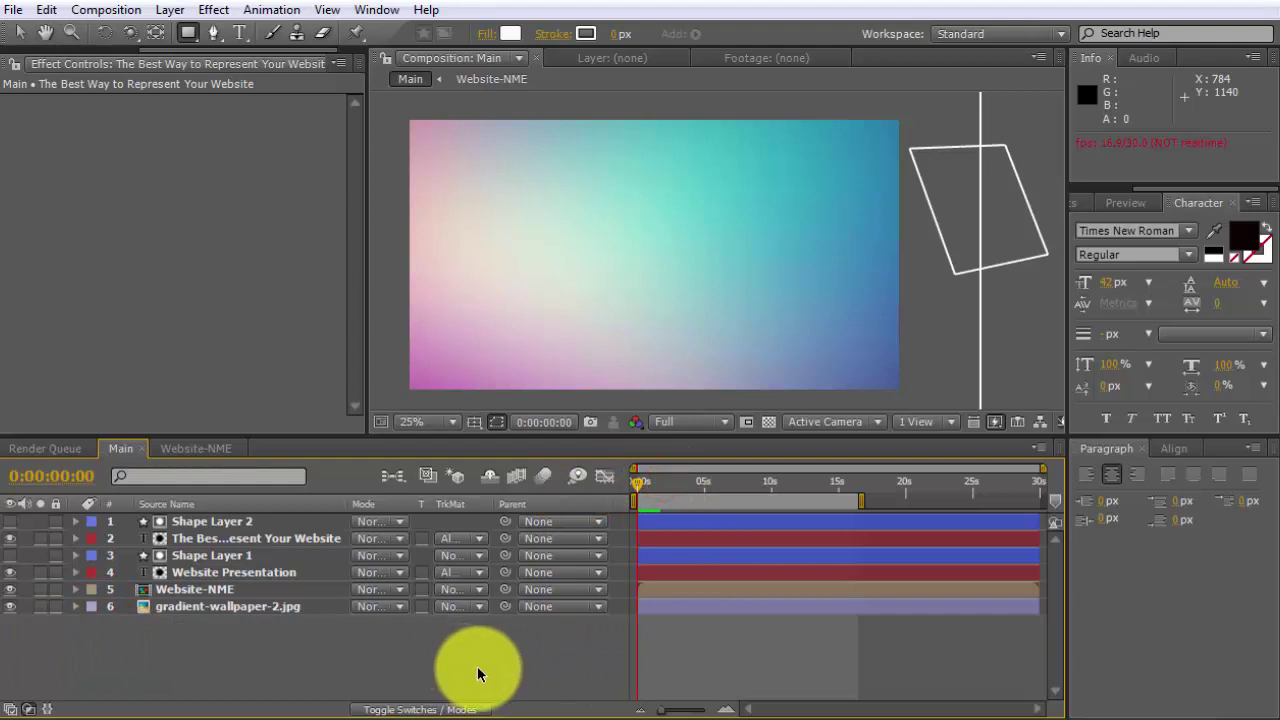
pyautogui.press('space')
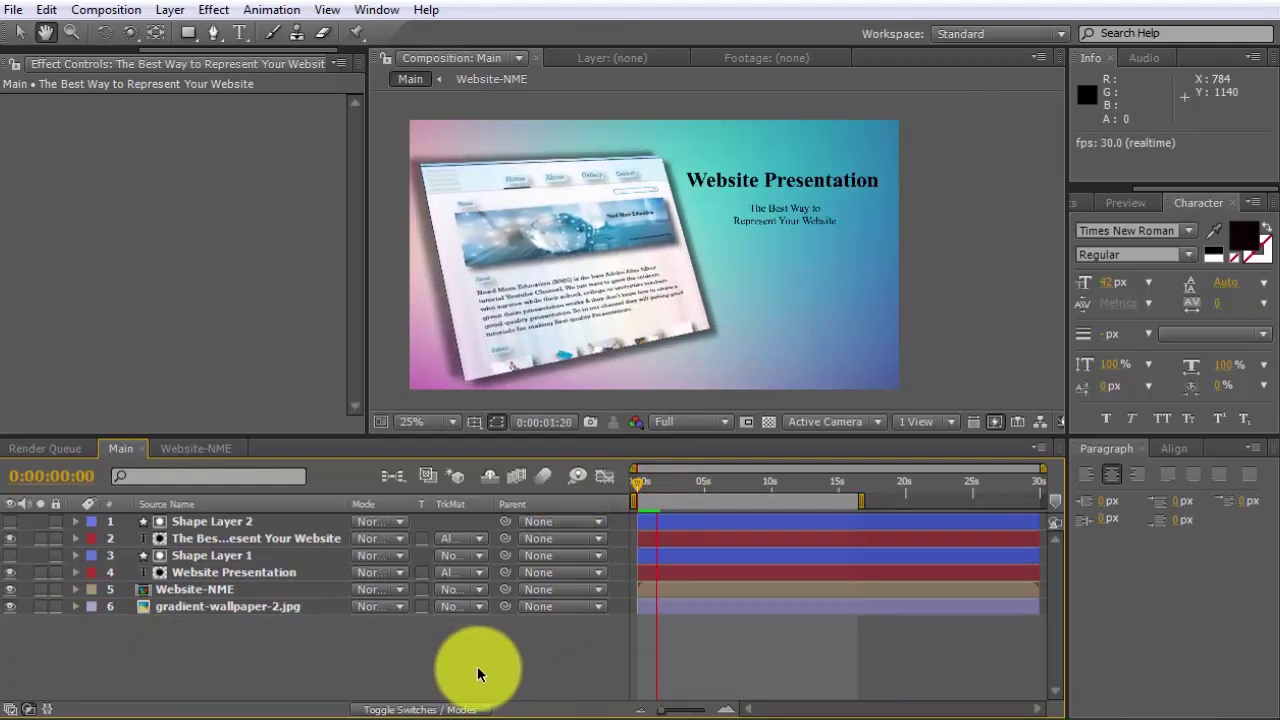